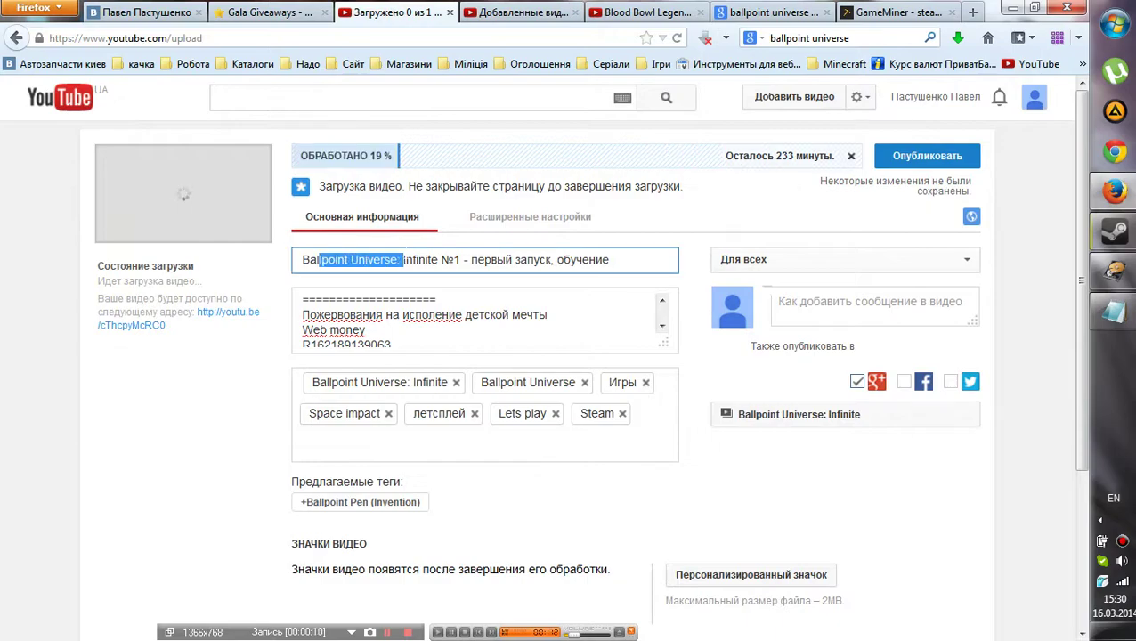
Step: Start Photoshop from the desktop and select the Ballpoint Universe.jpg file
click(1012, 8)
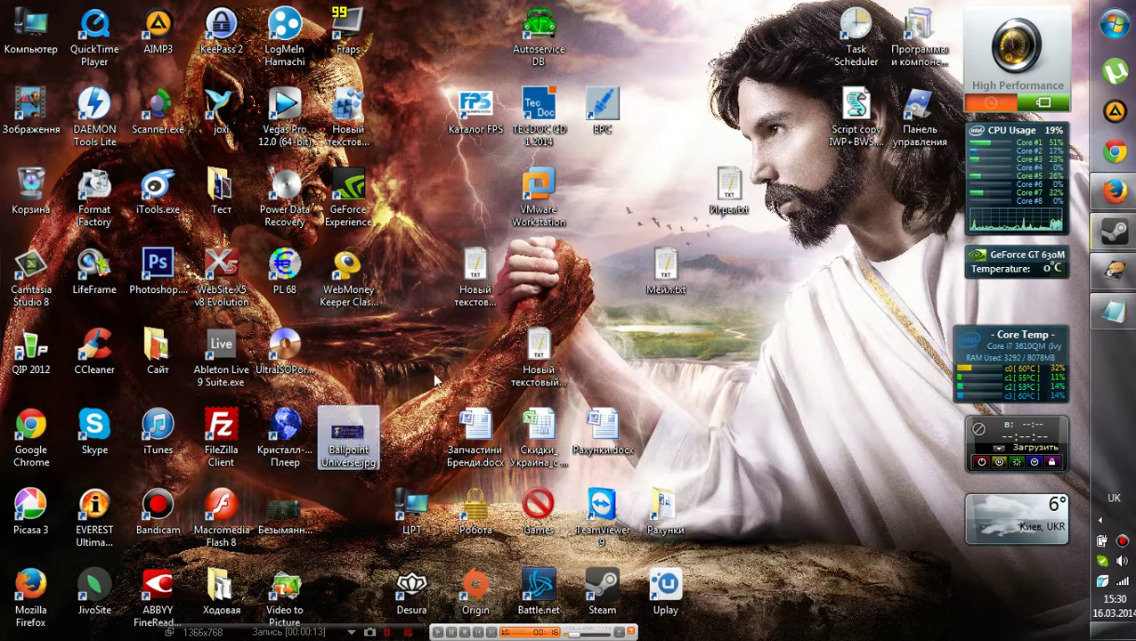
click(157, 274)
click(339, 449)
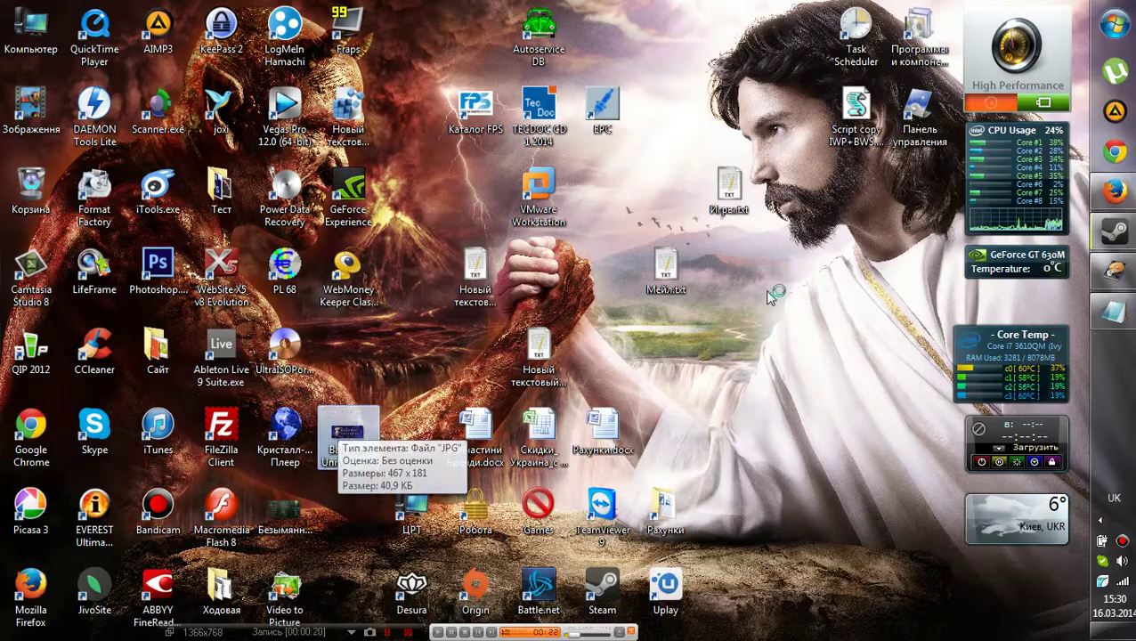
Step: Switch to Firefox and copy the image address of the 467 × 181 Ballpoint Universe picture previewed in the Google image results
click(1115, 191)
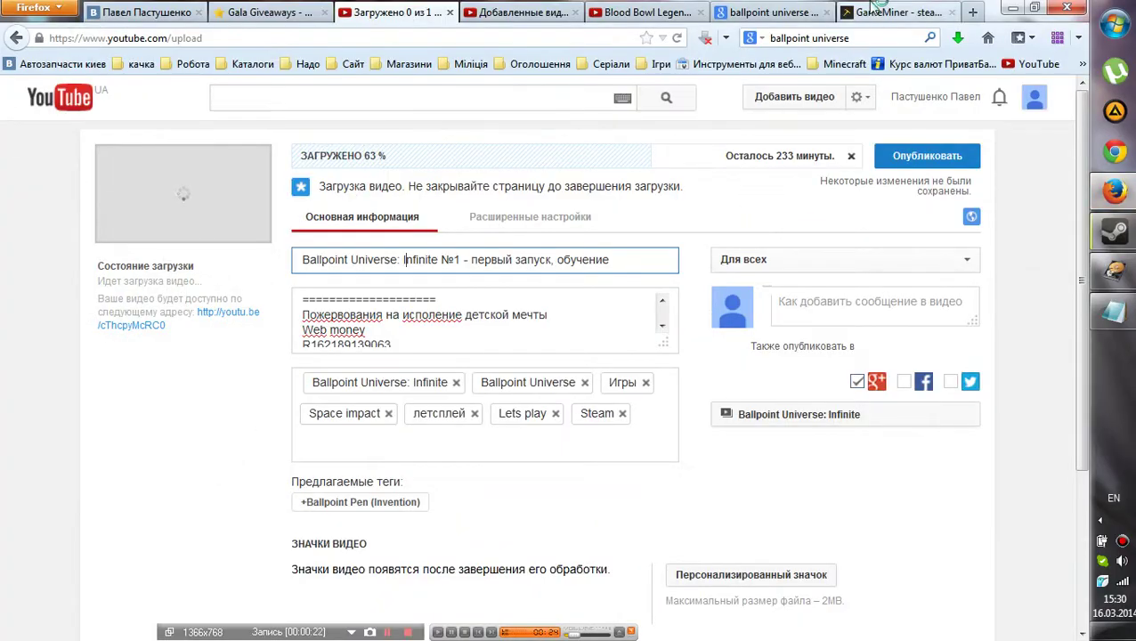
key(ctrl+9)
key(ctrl+shift+Tab)
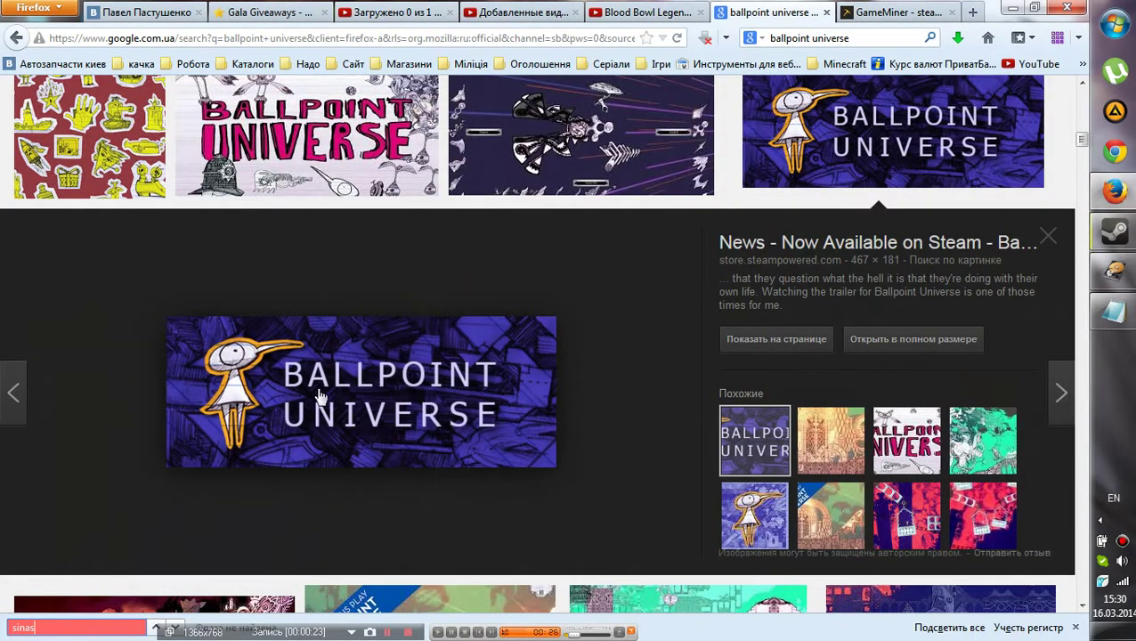
scroll(425, 338, down, 2)
scroll(421, 342, up, 1)
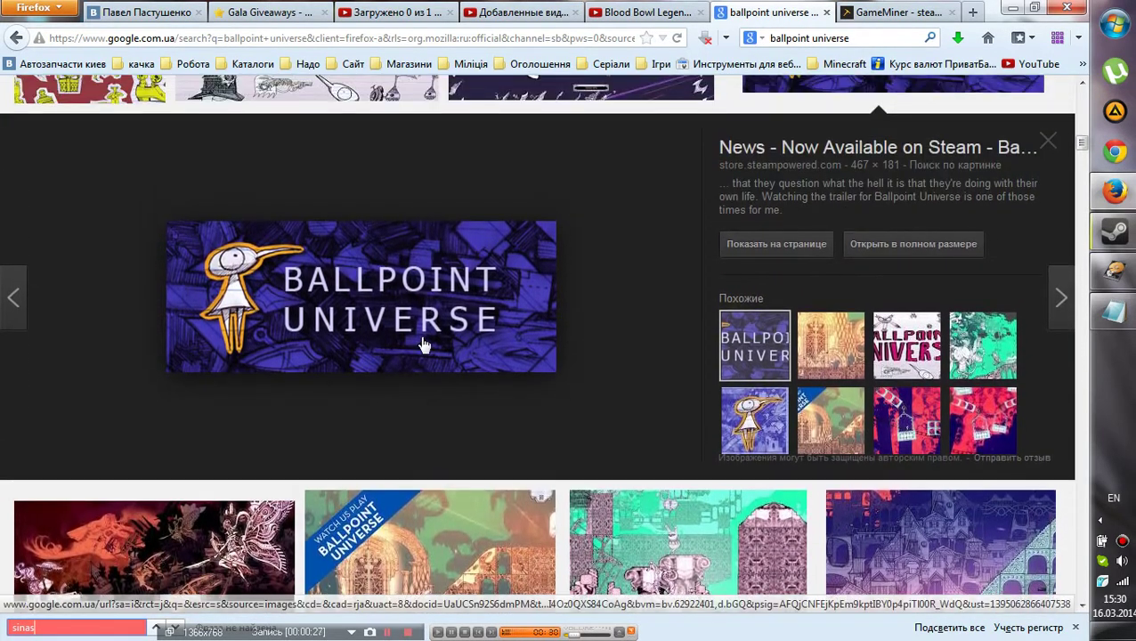
right_click(401, 330)
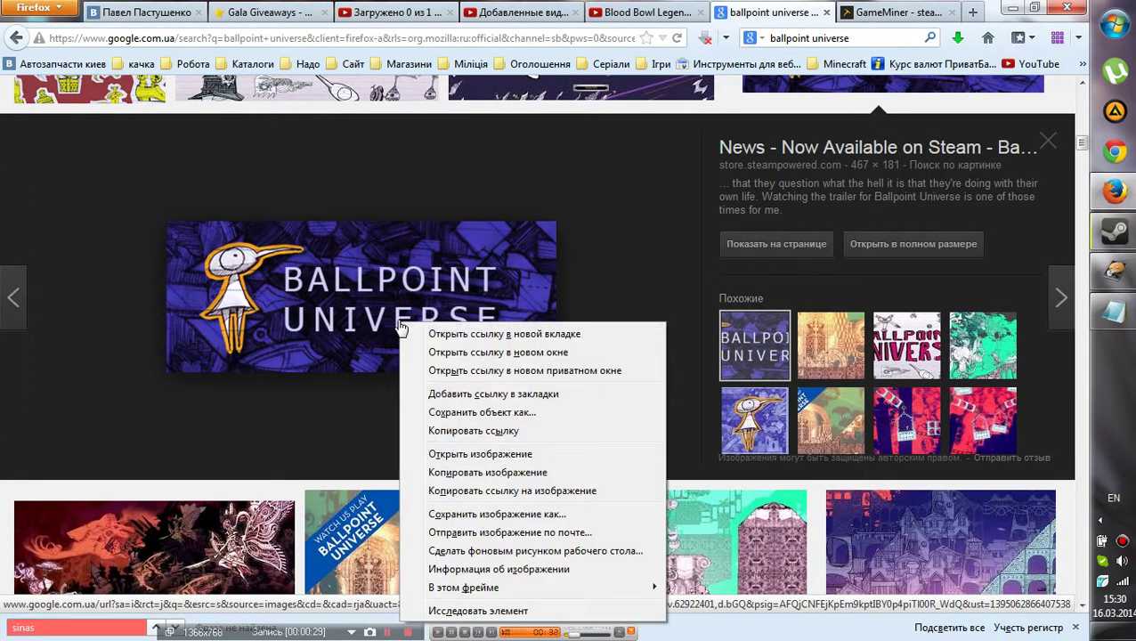
click(485, 492)
Step: Go from the ballpoint universe results to the empty Google Images start page
scroll(596, 343, up, 2)
scroll(596, 343, up, 10)
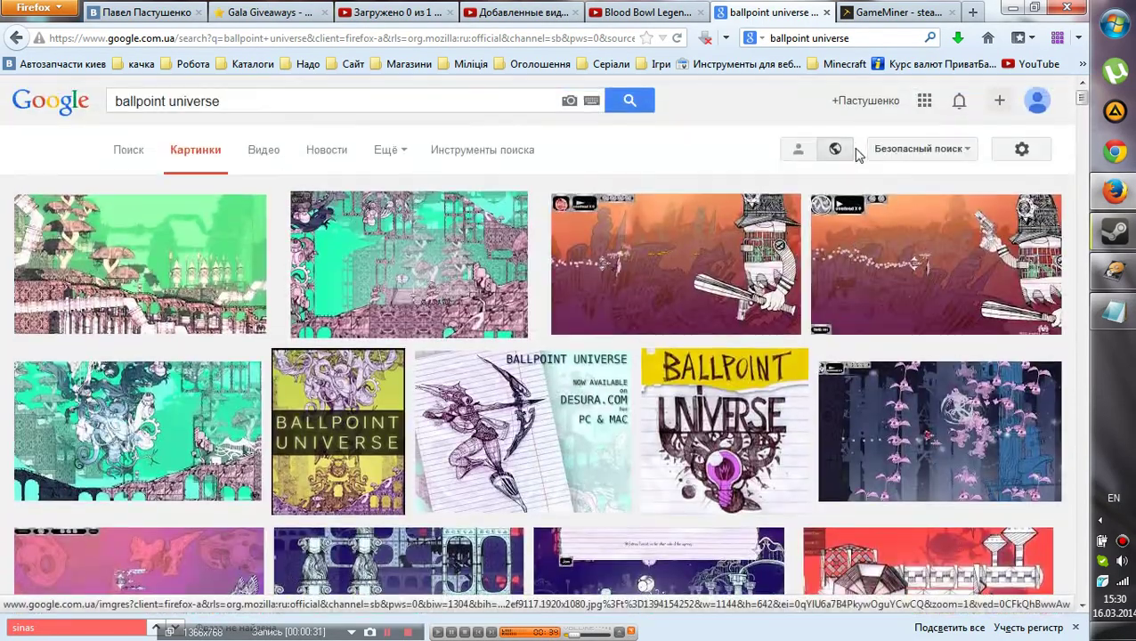
click(925, 102)
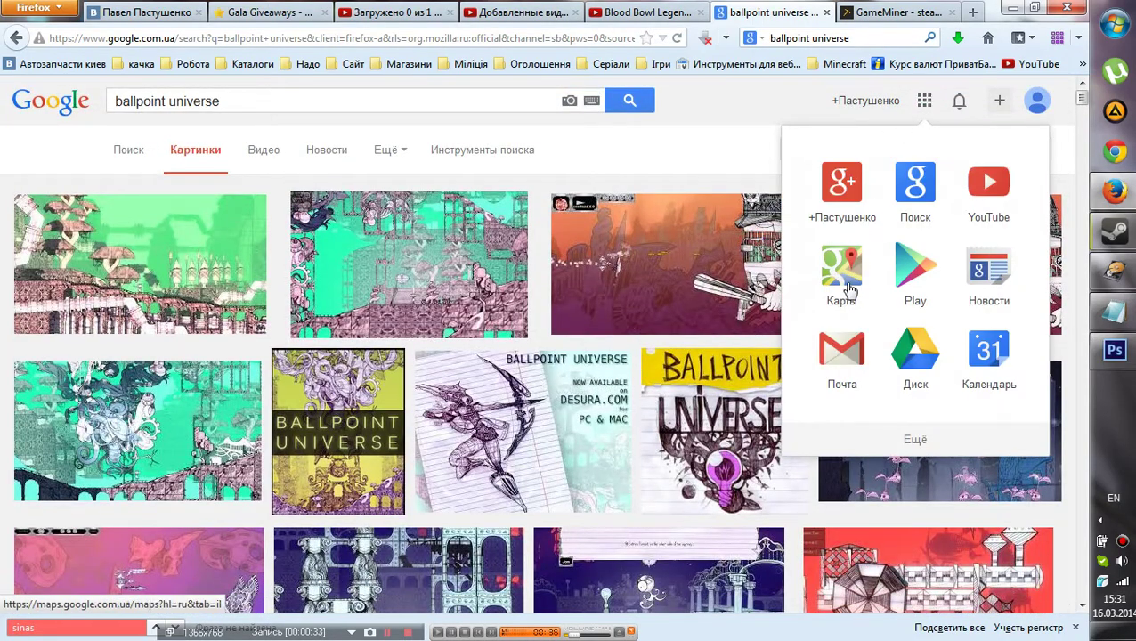
scroll(951, 351, down, 5)
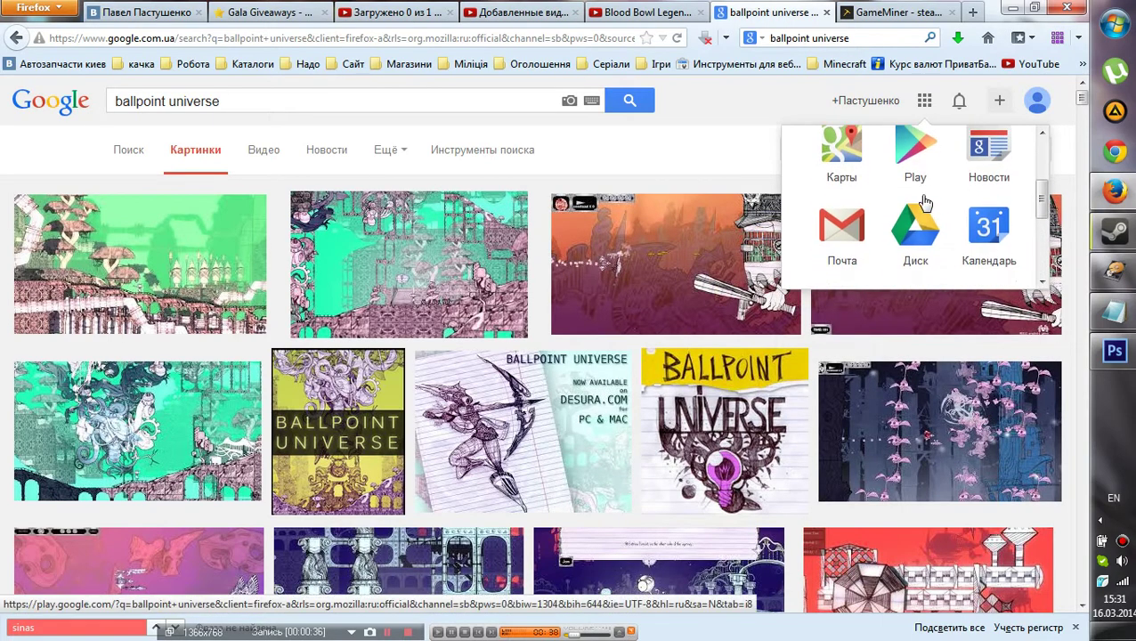
triple_click(119, 104)
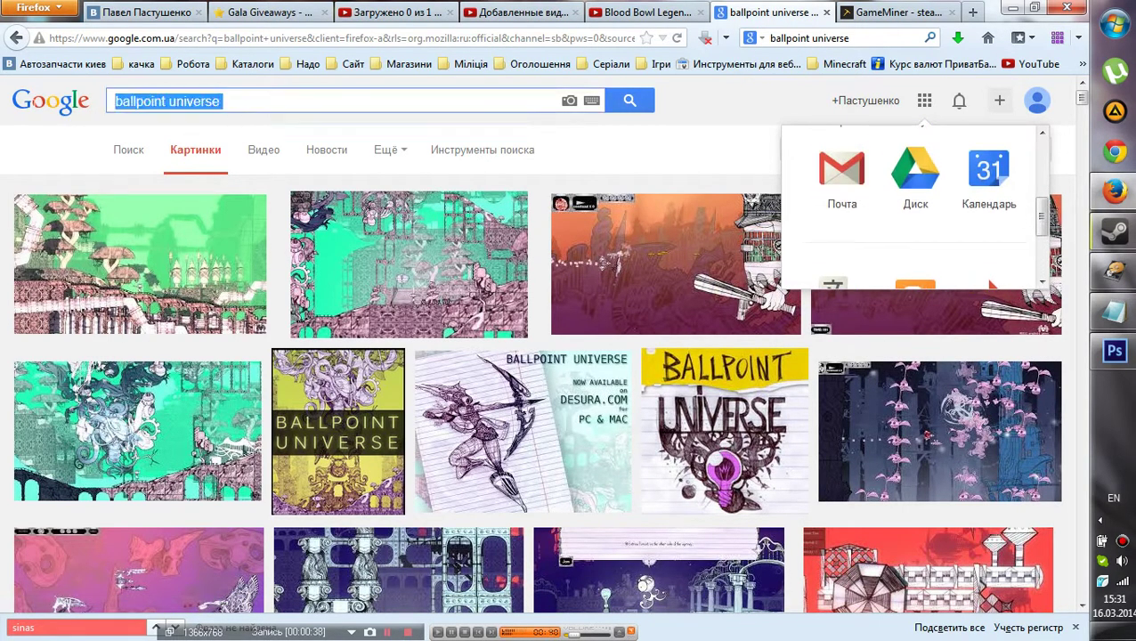
key(BackSpace)
click(51, 101)
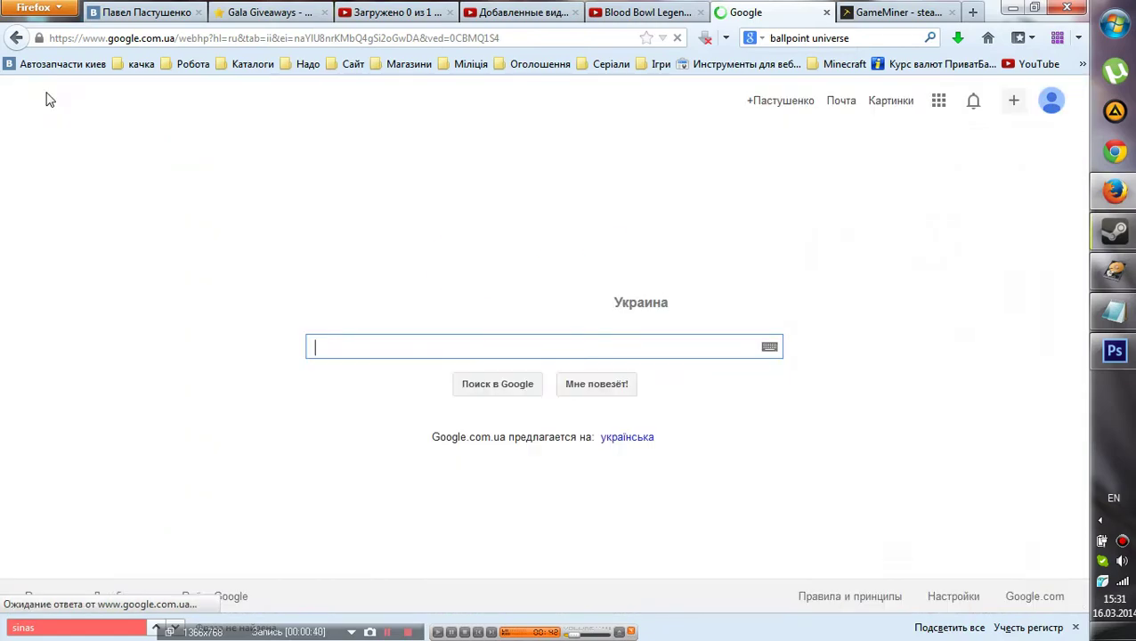
click(891, 101)
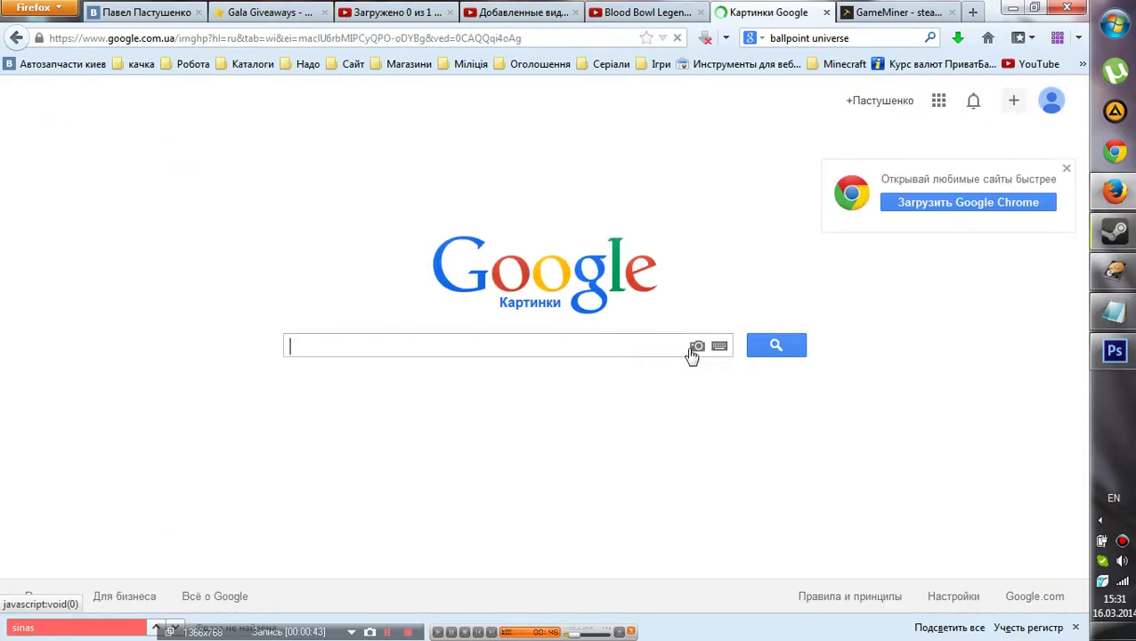
text(http://cdn.steampowered.com/v/gfx/apps/259390/capsule_467x181.jpg)
click(697, 347)
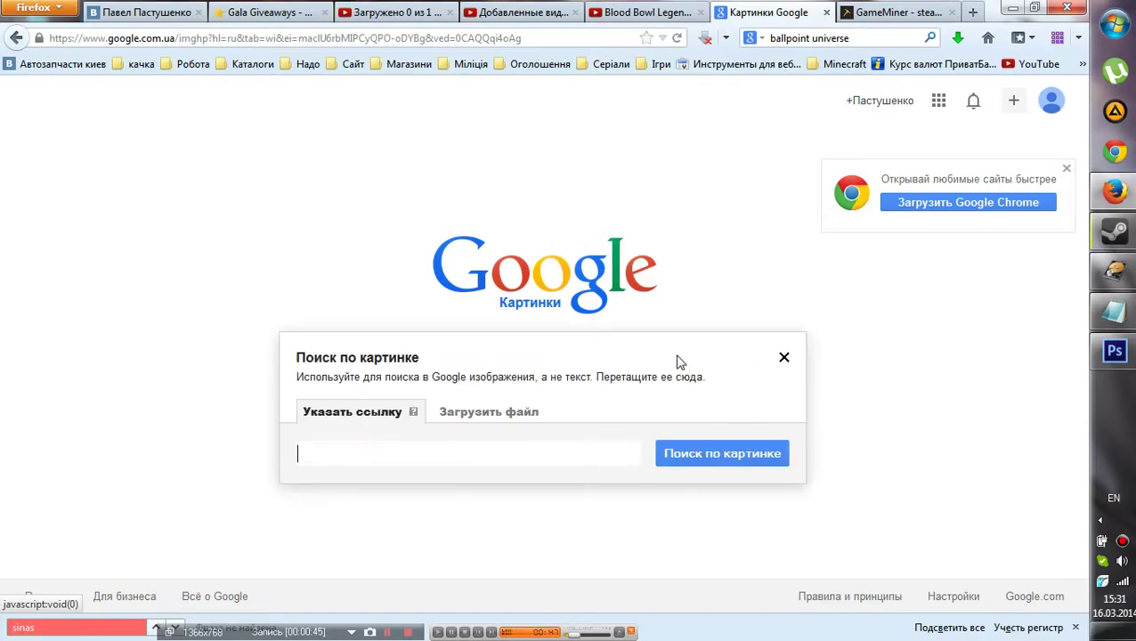
text(http://cdn.steampowered.com/v/gfx/apps/259390/capsule_467x181.jpg)
click(700, 460)
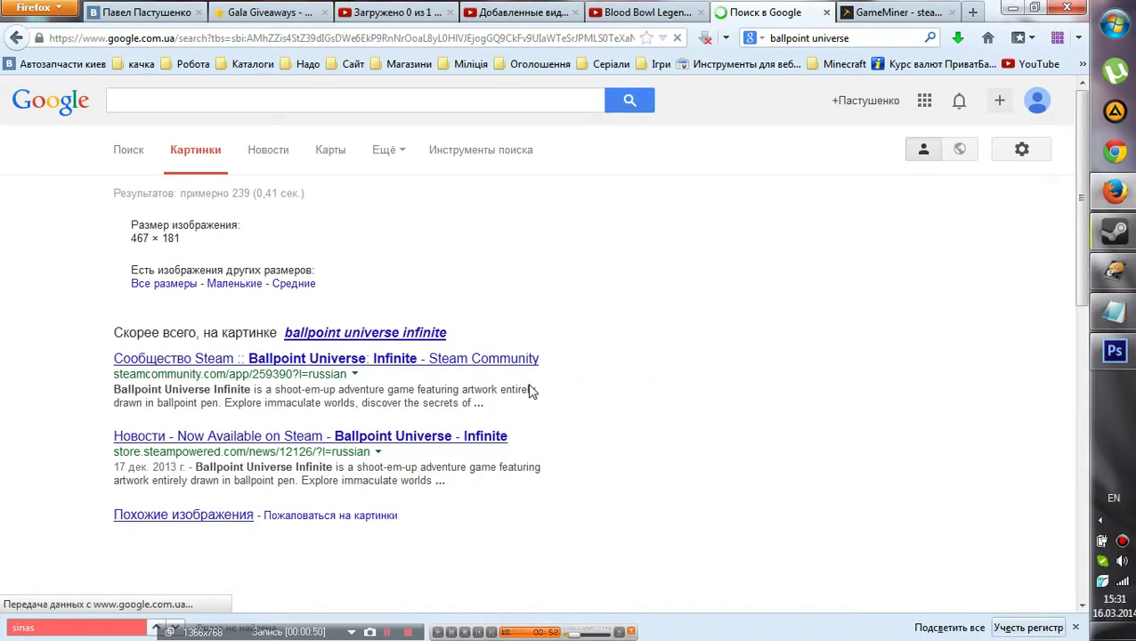
click(300, 289)
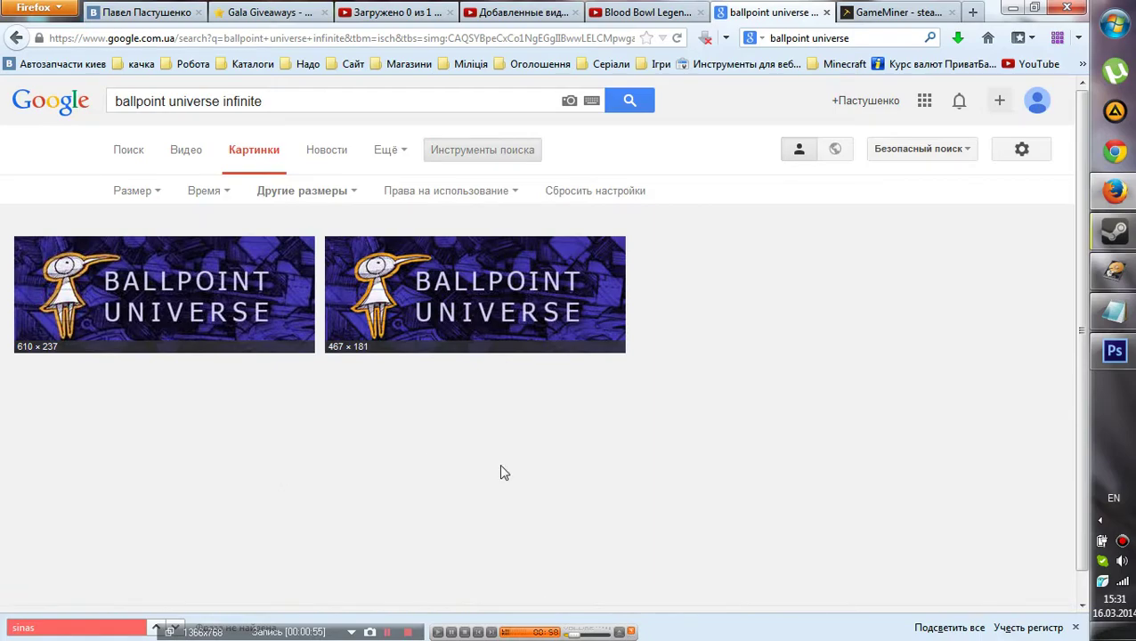
Step: Preview the 610 × 237 copy of the Ballpoint Universe picture in the Google image results
drag(469, 325, 347, 418)
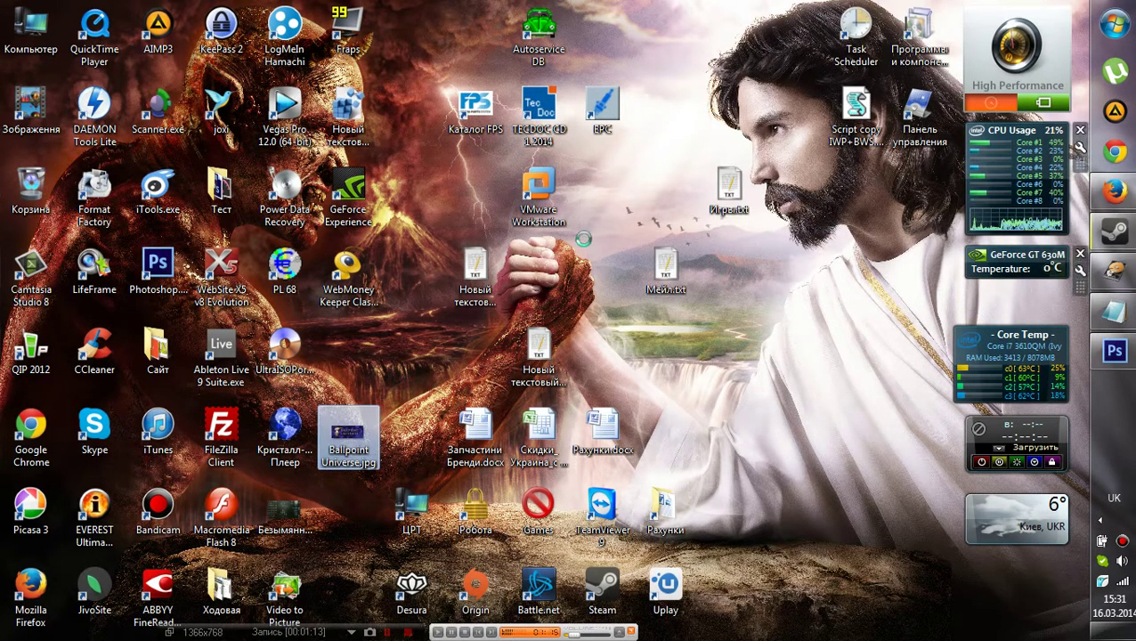
click(1115, 191)
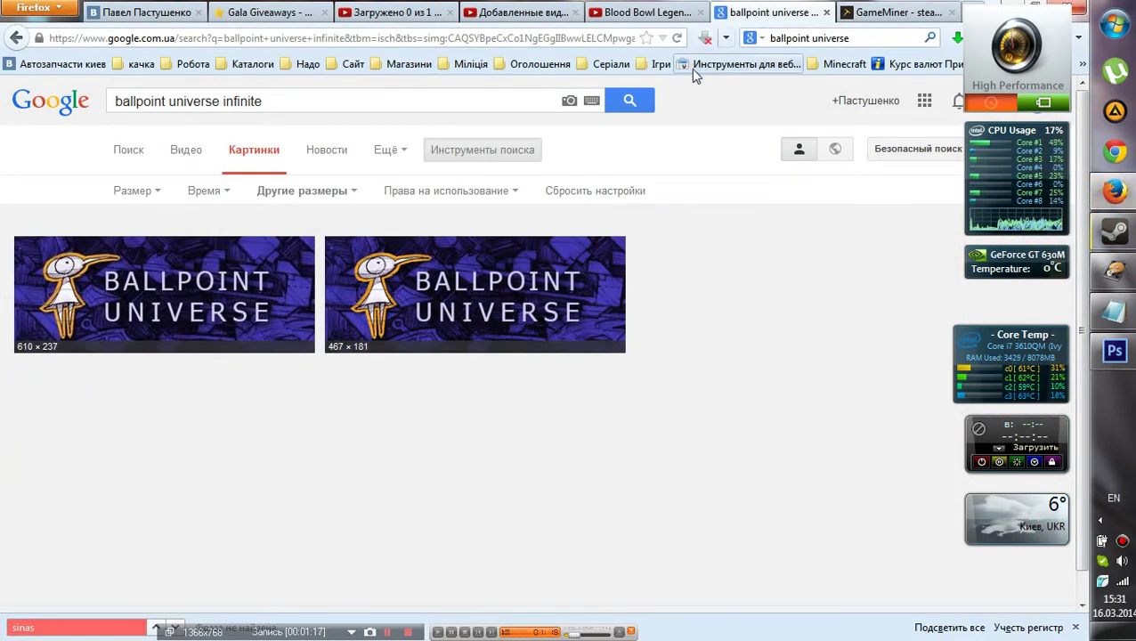
click(236, 296)
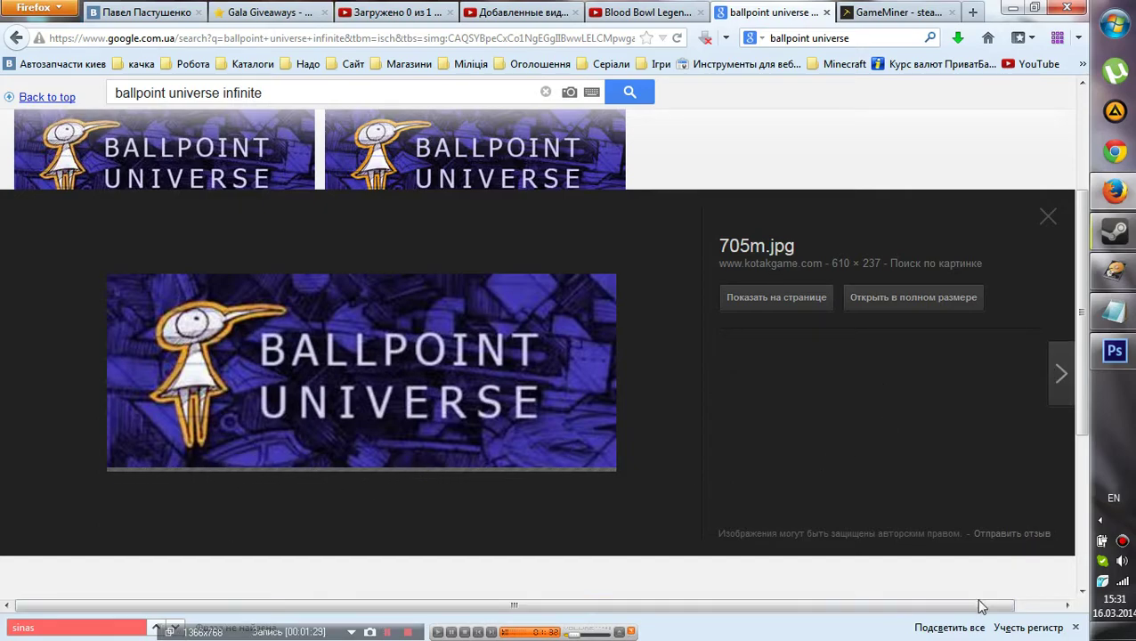
scroll(438, 464, up, 5)
scroll(438, 472, down, 4)
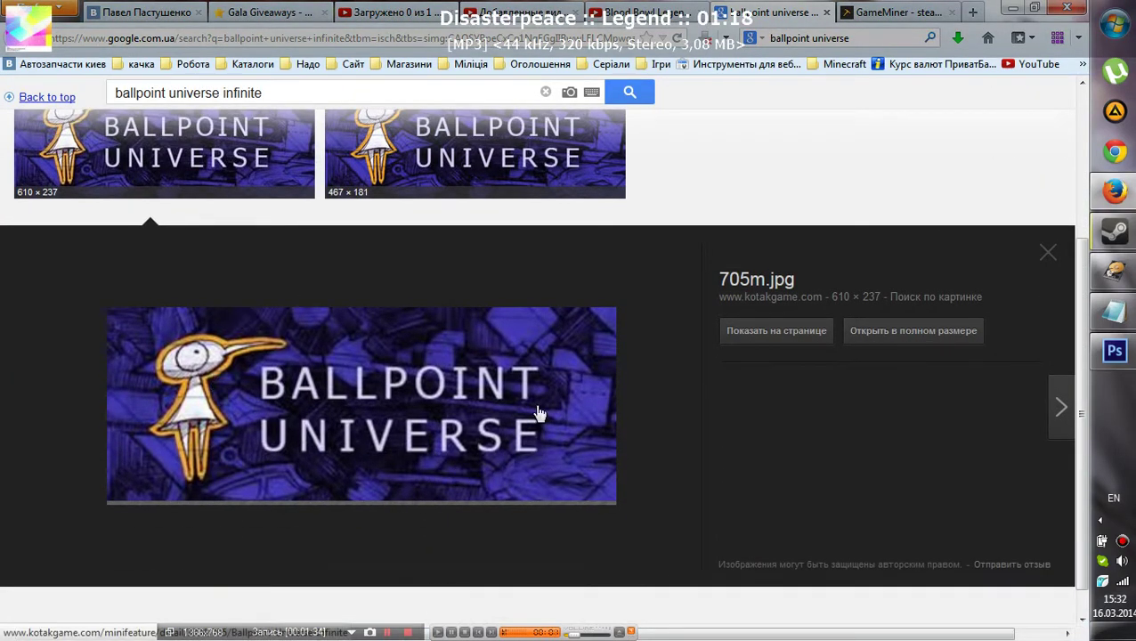
Step: Open the properties of Ballpoint Universe.jpg on the desktop and examine its detailed image dimensions
key(super+d)
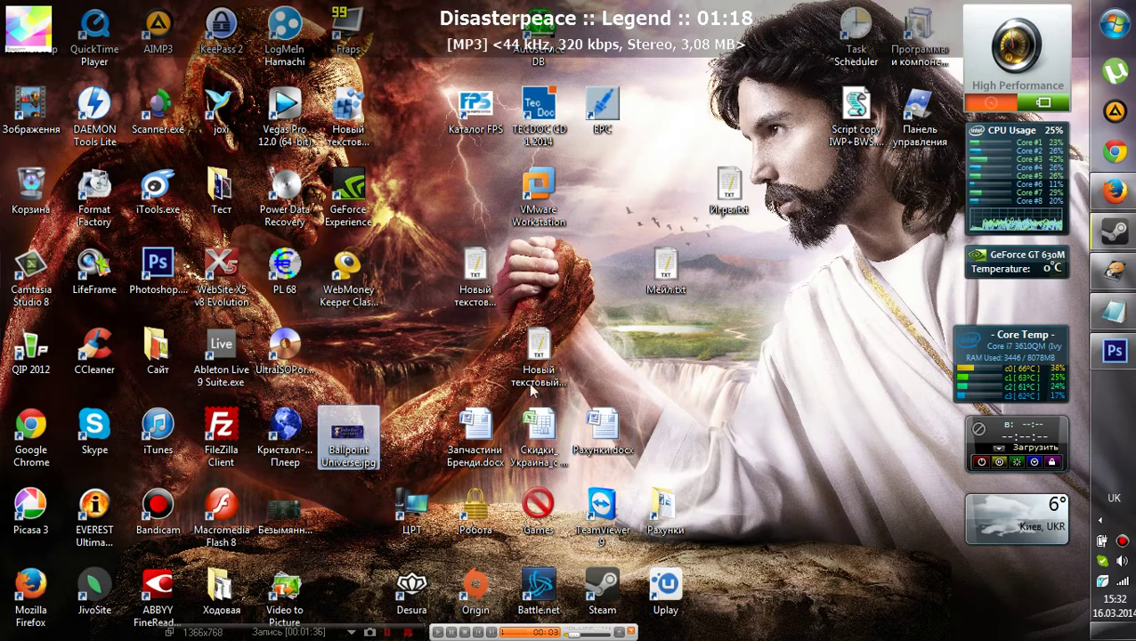
right_click(367, 438)
click(103, 630)
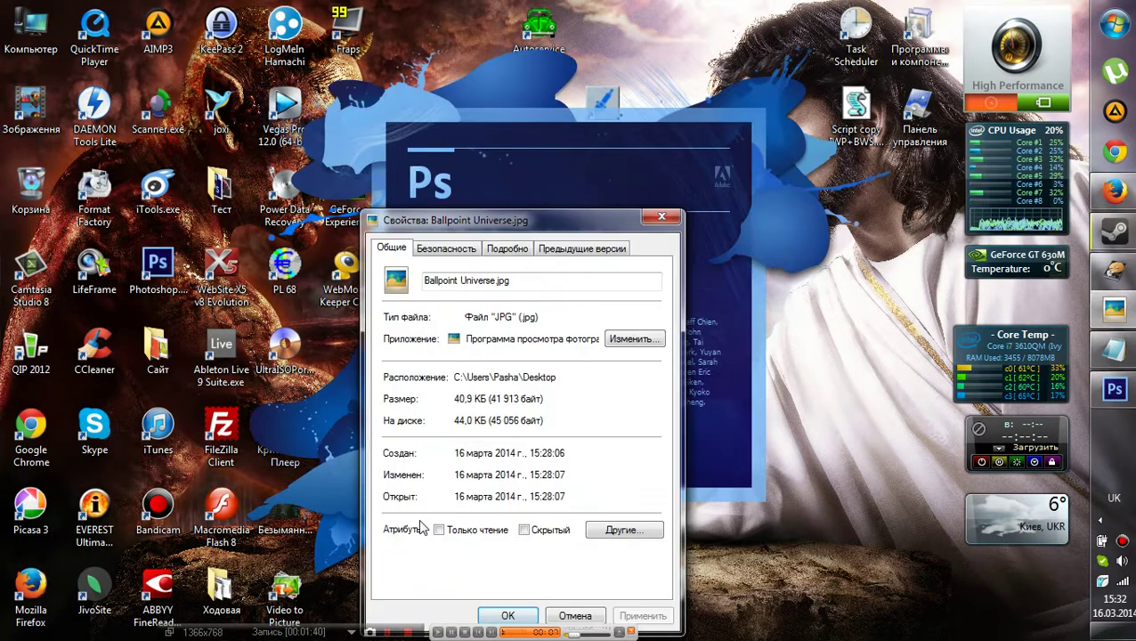
click(471, 252)
click(510, 251)
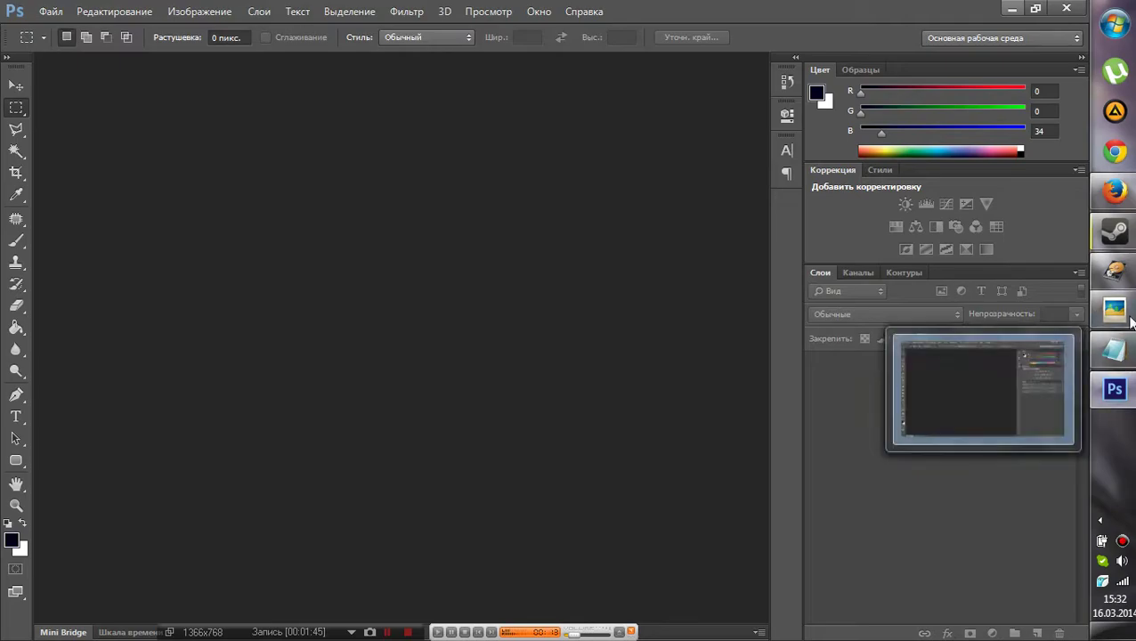
click(1106, 358)
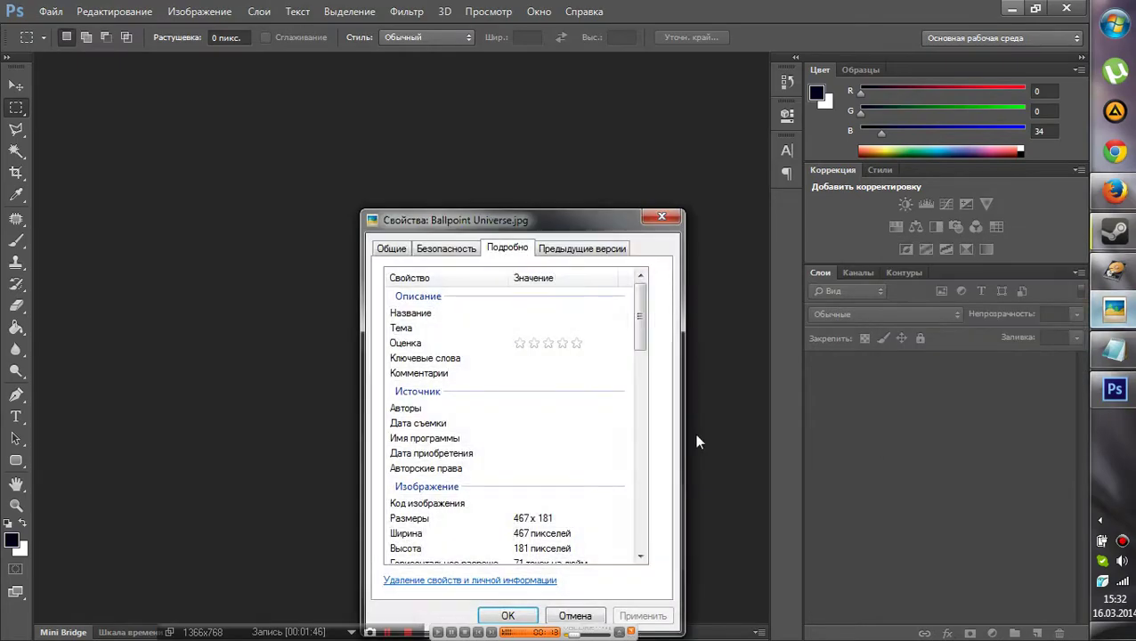
Step: Return to Firefox and compare the previews of the 467 × 181 and 610 × 237 Ballpoint Universe pictures
click(1115, 191)
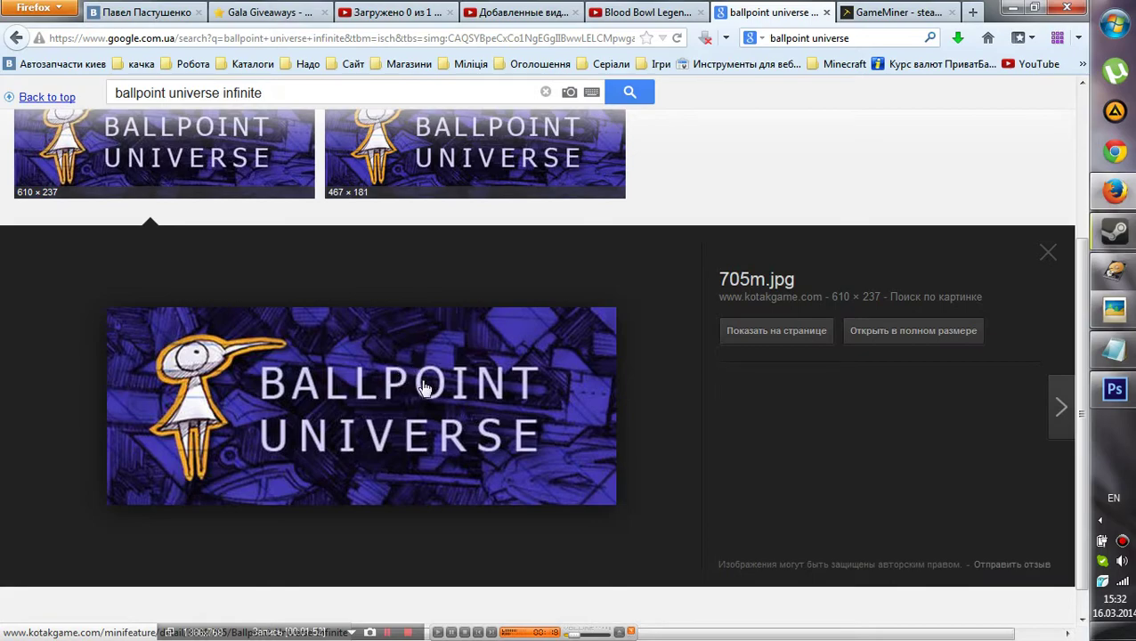
click(470, 188)
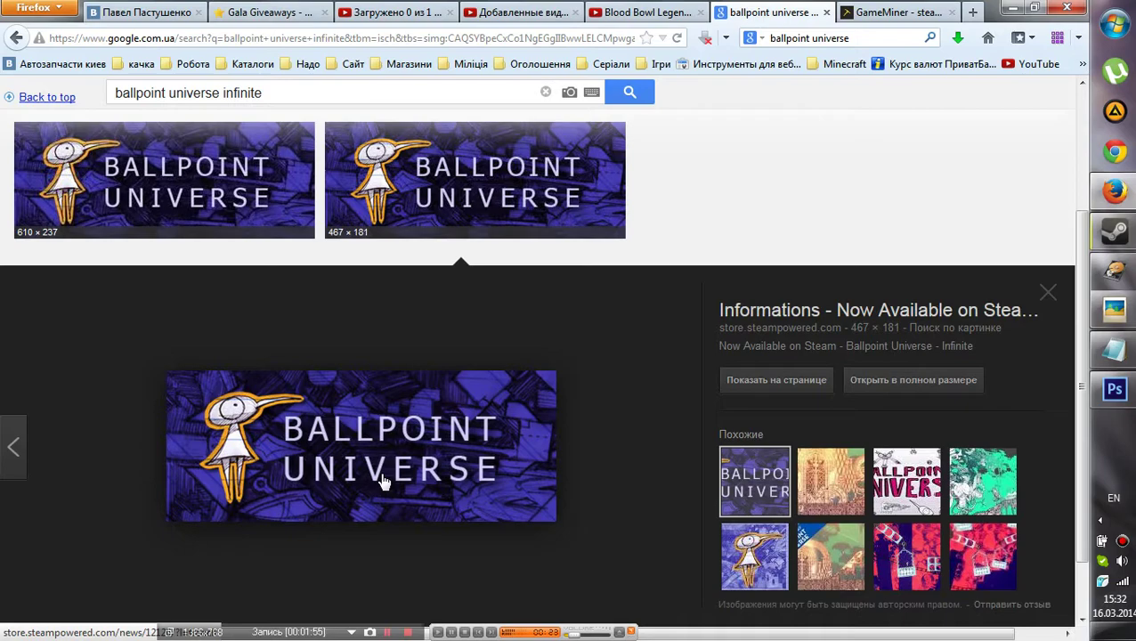
click(215, 187)
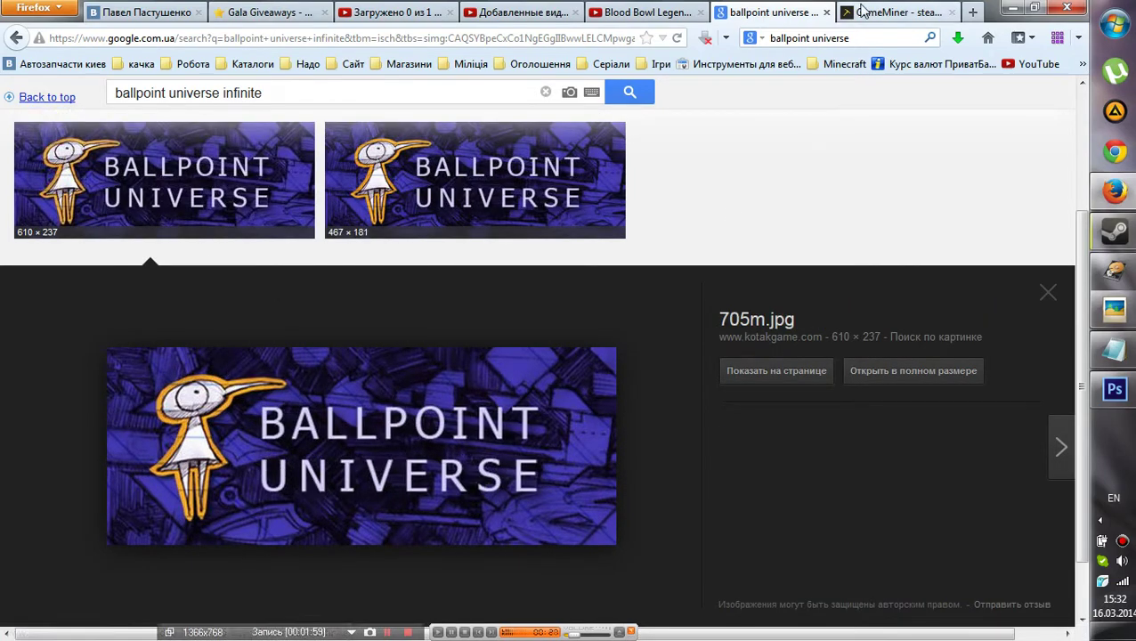
Step: Switch to Photoshop and open Ballpoint Universe.jpg from the desktop folder
click(1015, 8)
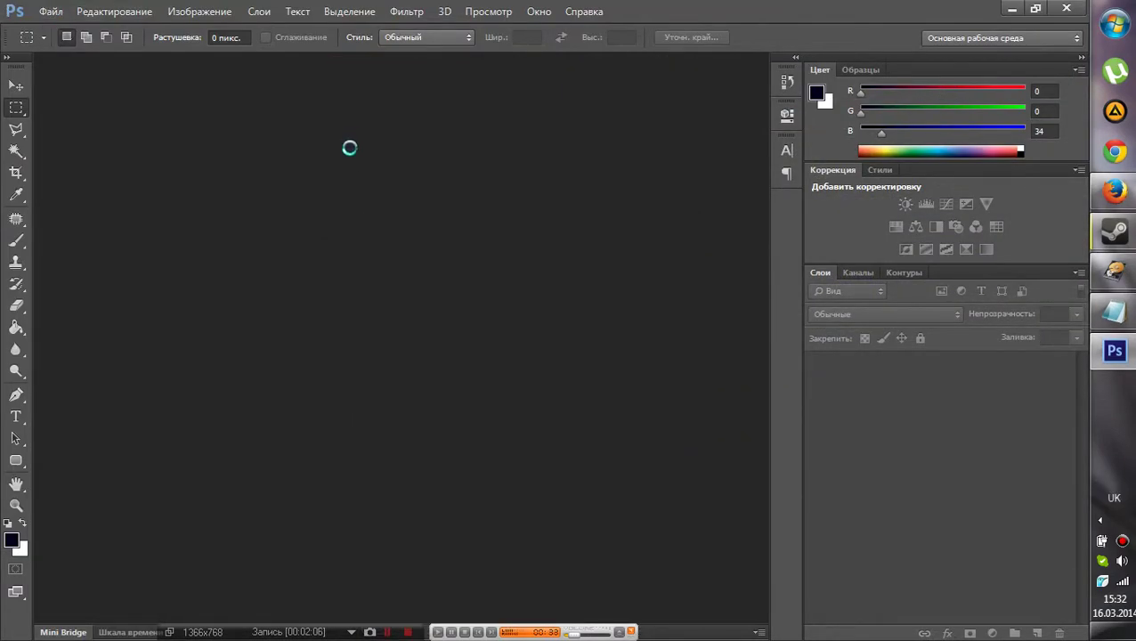
click(354, 233)
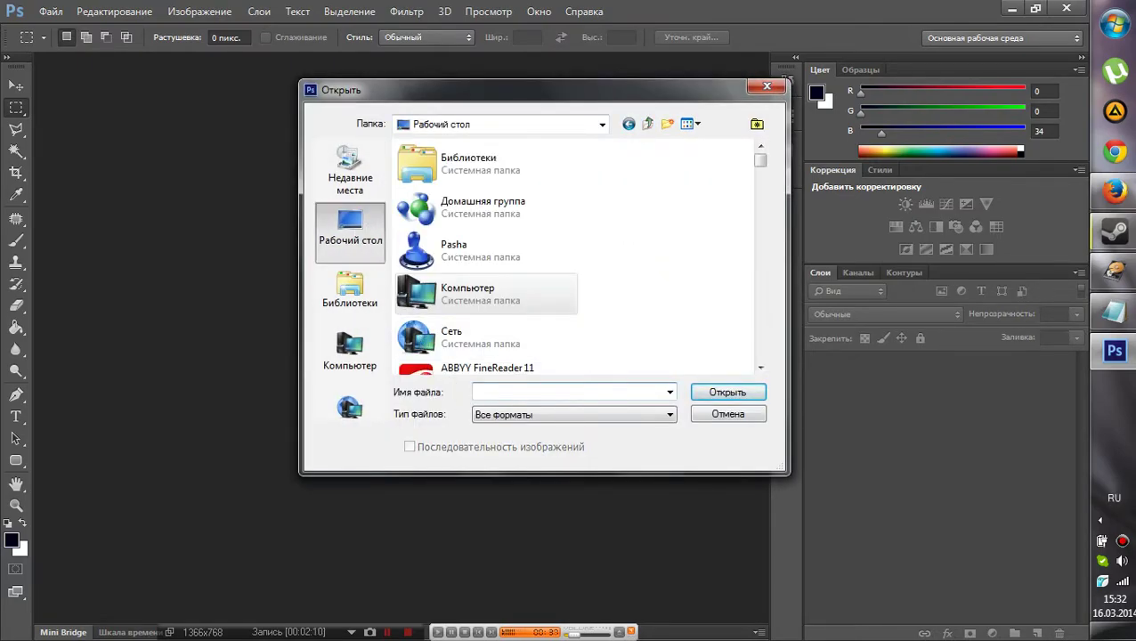
key(alt+shift)
text(Ball)
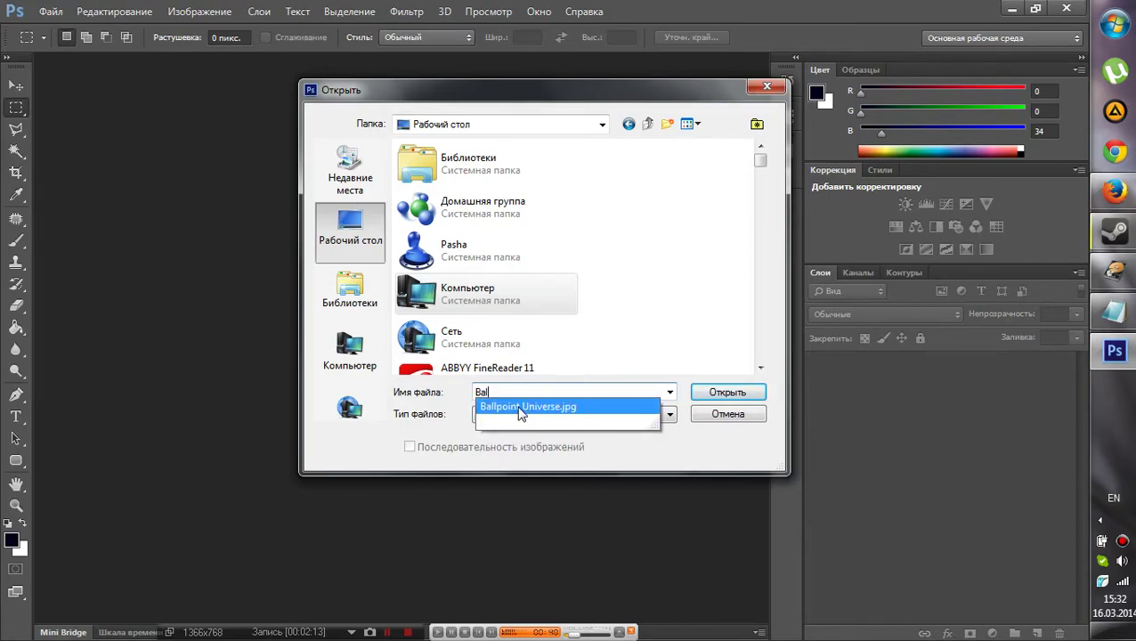
click(521, 408)
click(705, 397)
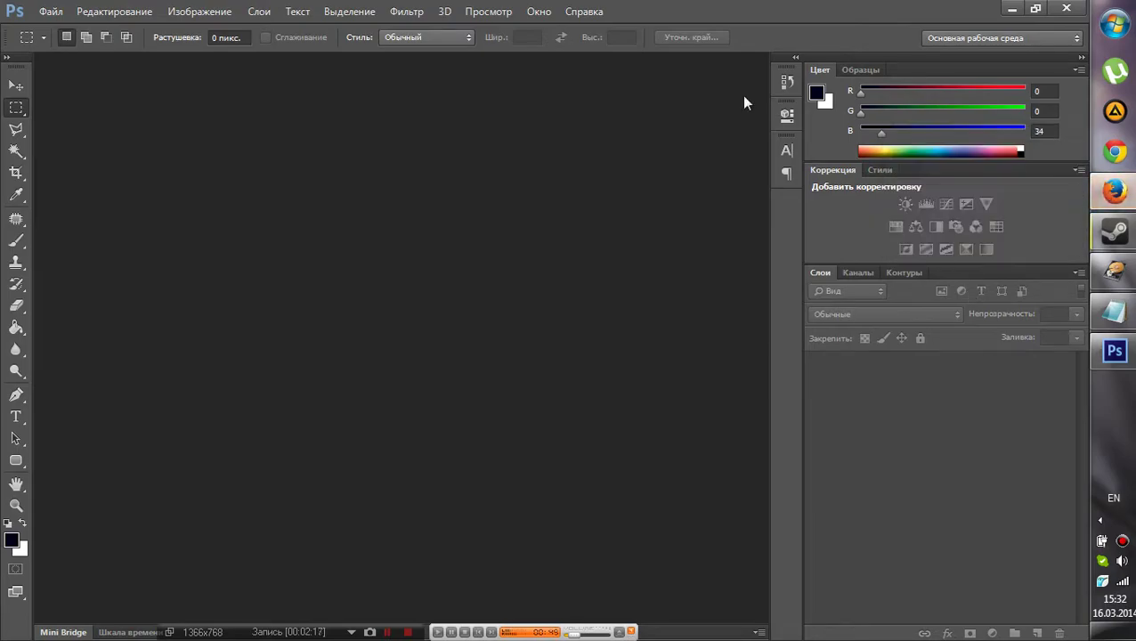
Step: Check the video's upload progress on the YouTube upload page in Firefox and return to Photoshop
key(alt+Tab)
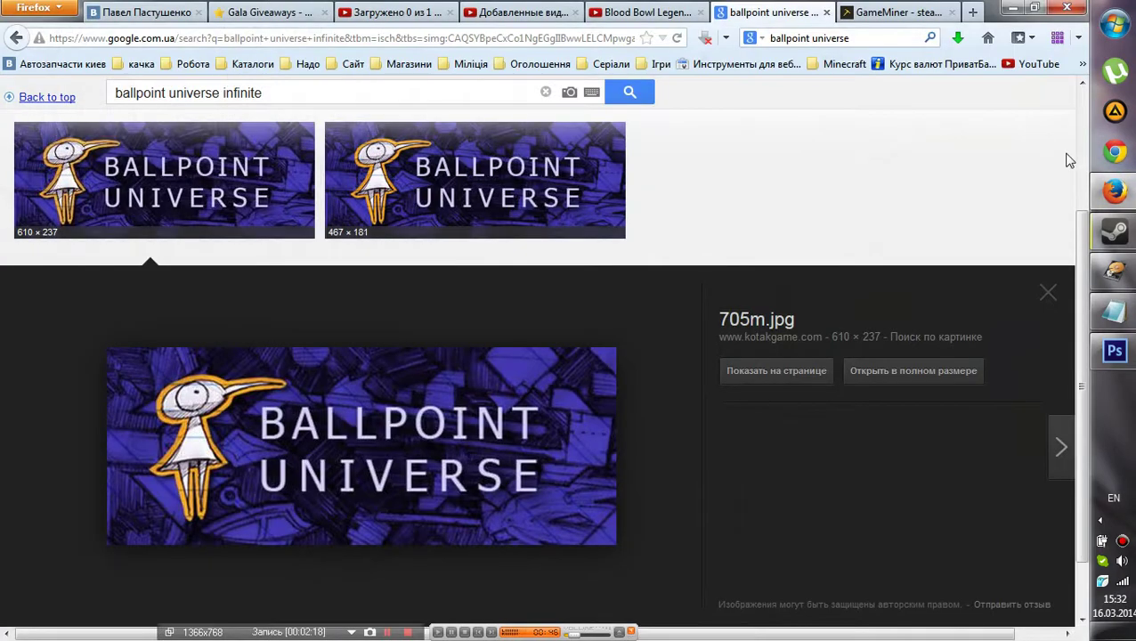
click(422, 9)
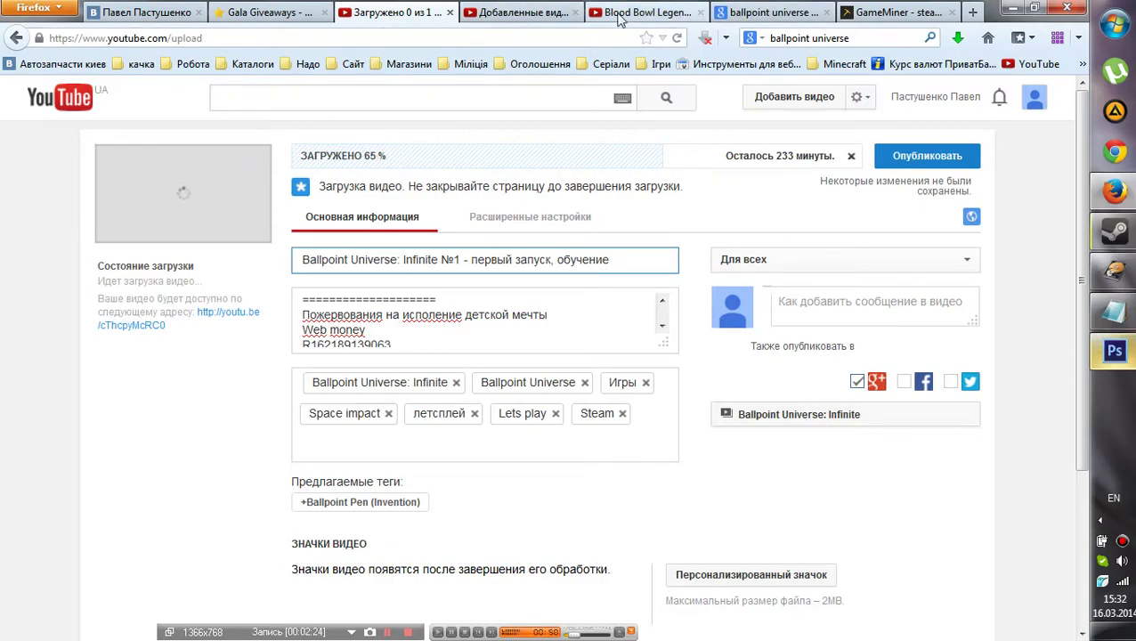
key(alt+Tab)
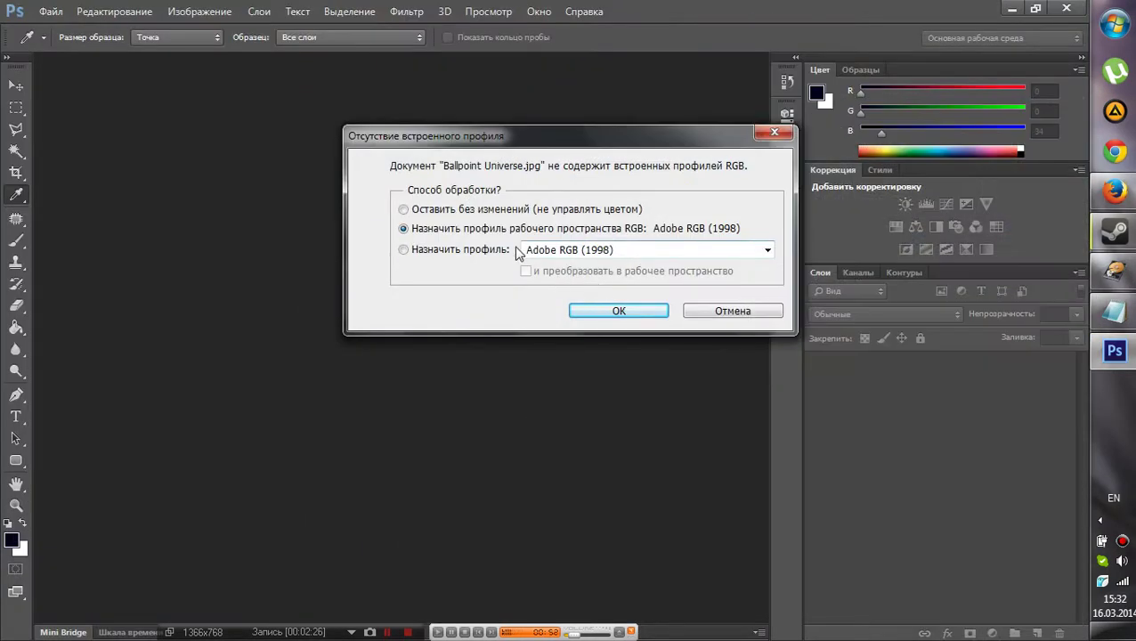
Step: Assign the working RGB profile Adobe RGB (1998) to Ballpoint Universe.jpg and duplicate its background layer
click(602, 319)
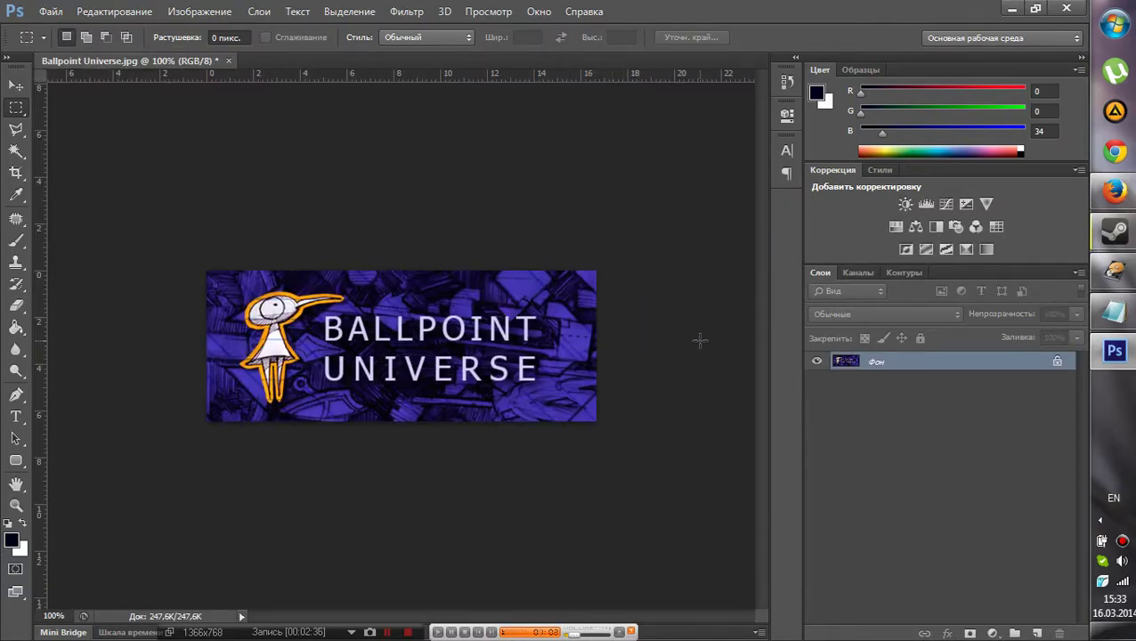
key(ctrl+j)
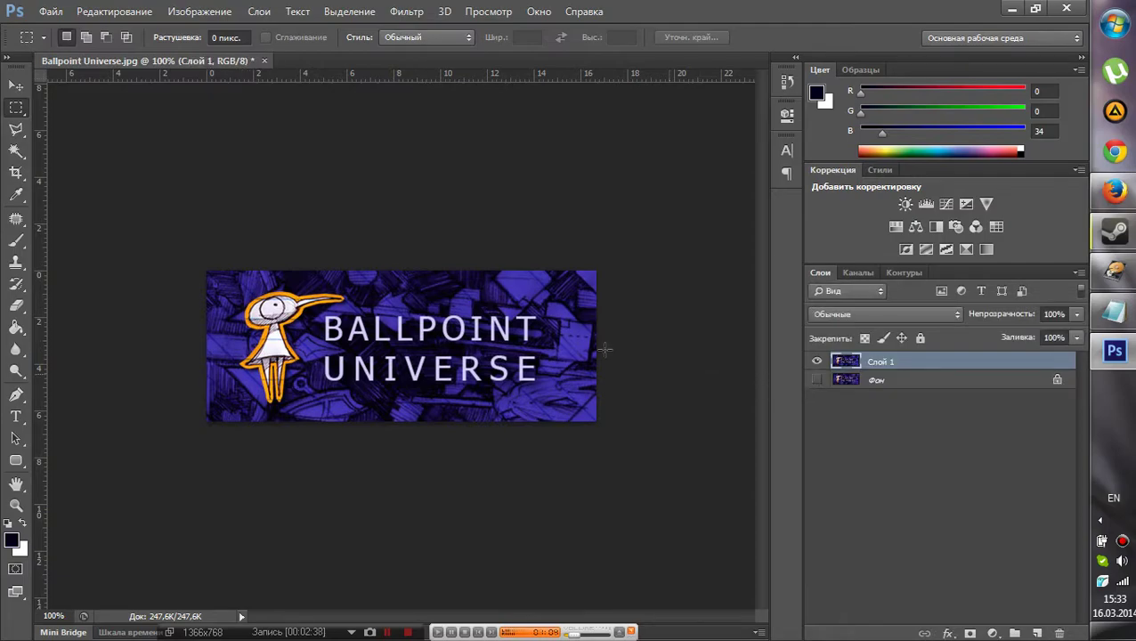
Step: Set the canvas size to 500 pixels wide and 500 pixels high
click(199, 11)
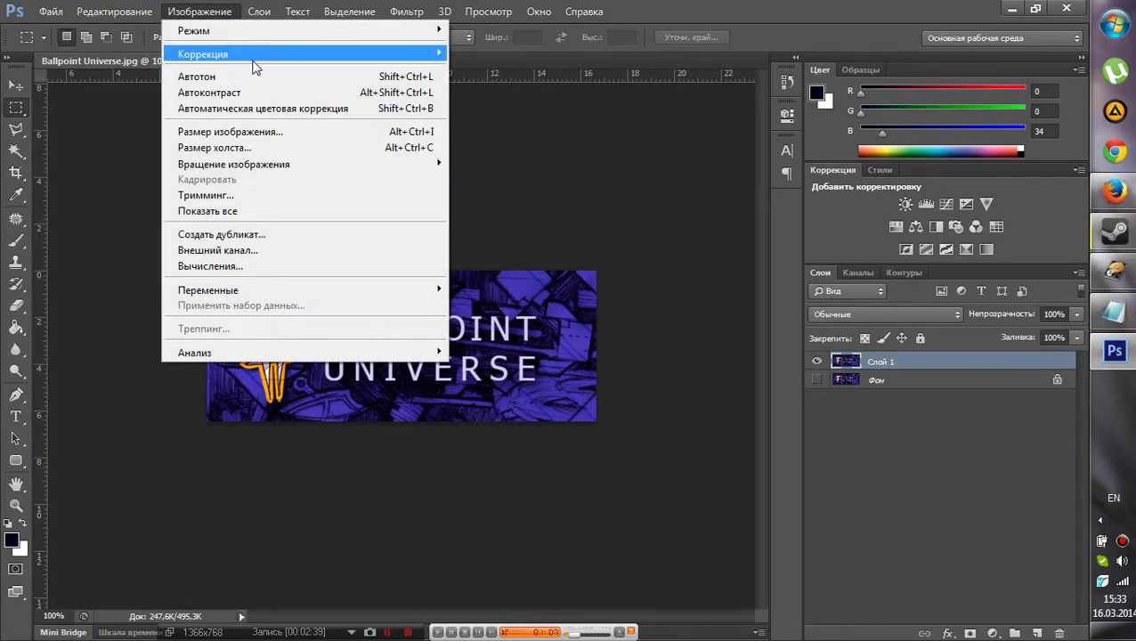
click(267, 148)
click(599, 222)
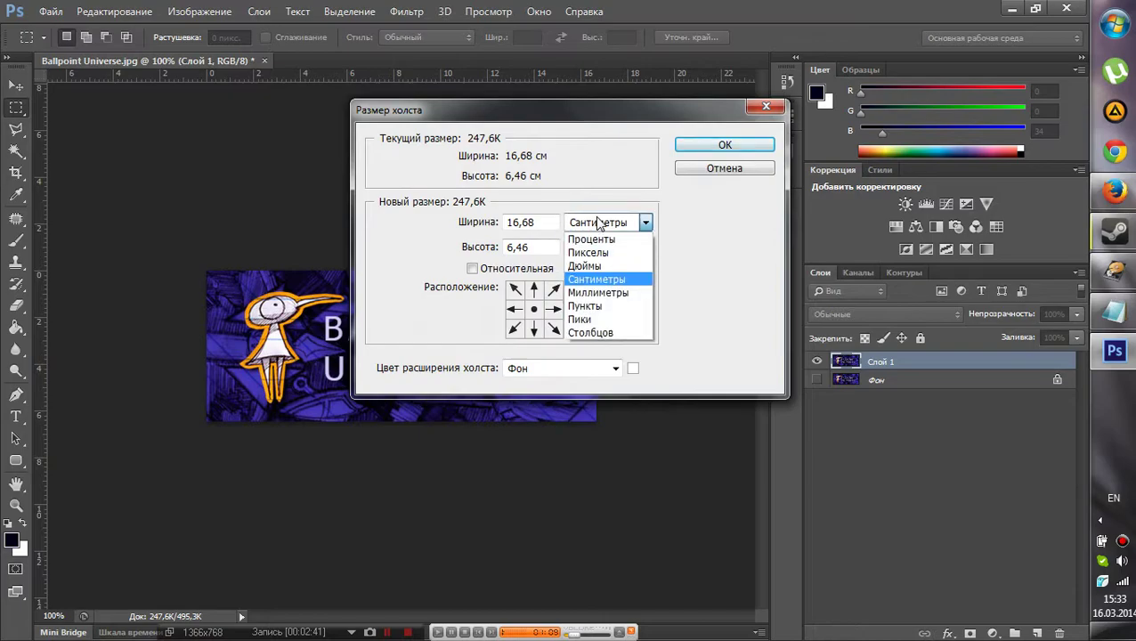
click(591, 253)
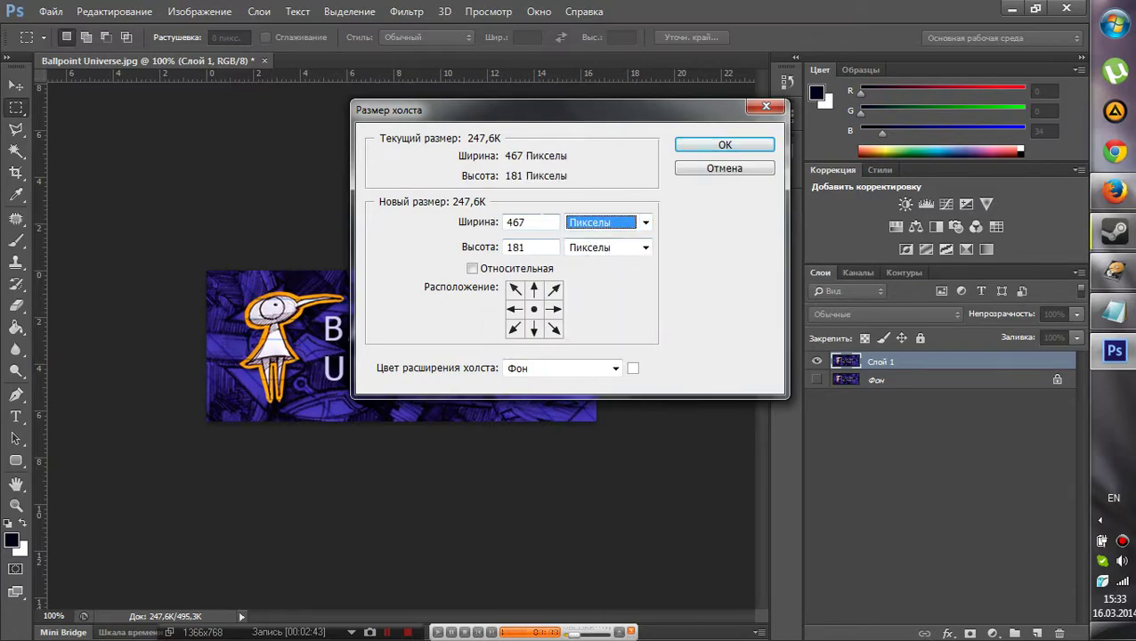
click(526, 221)
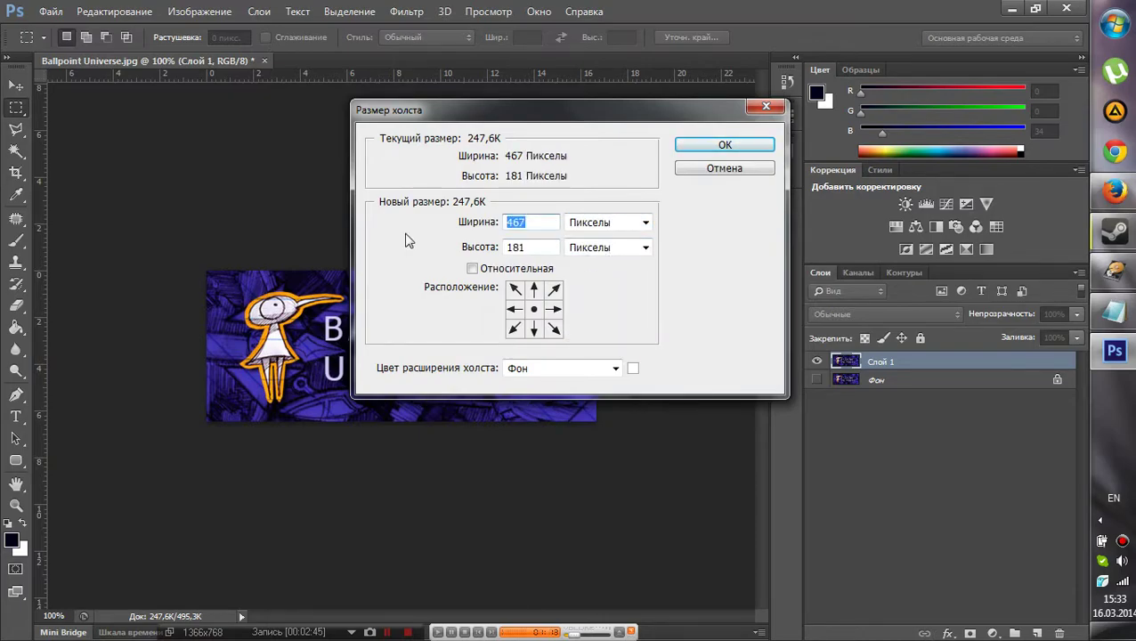
text(1)
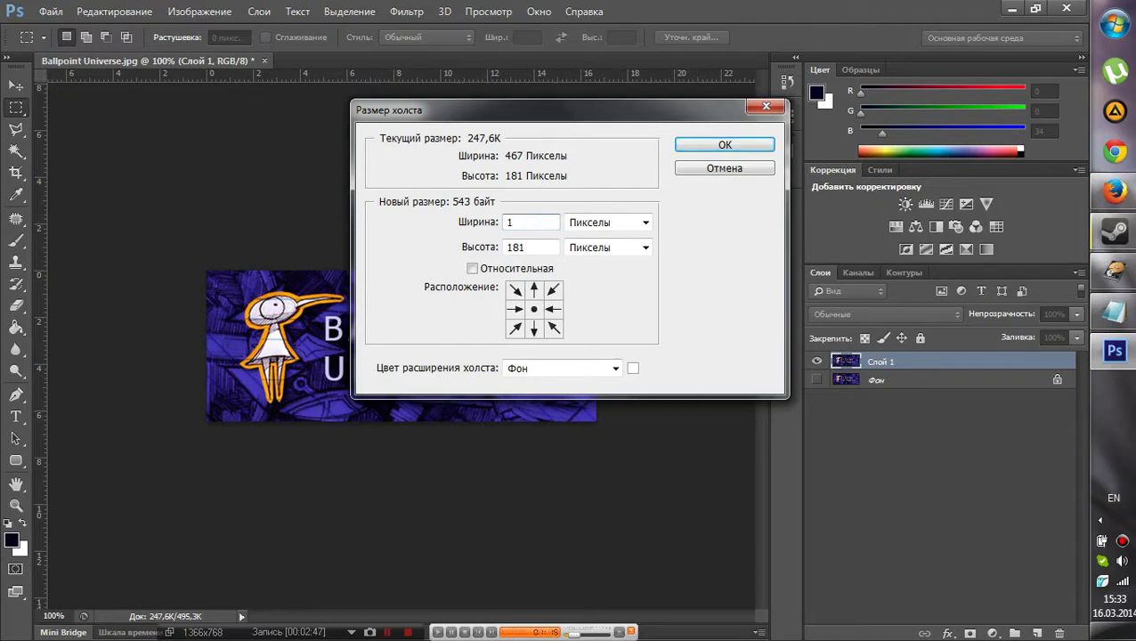
key(ctrl+z)
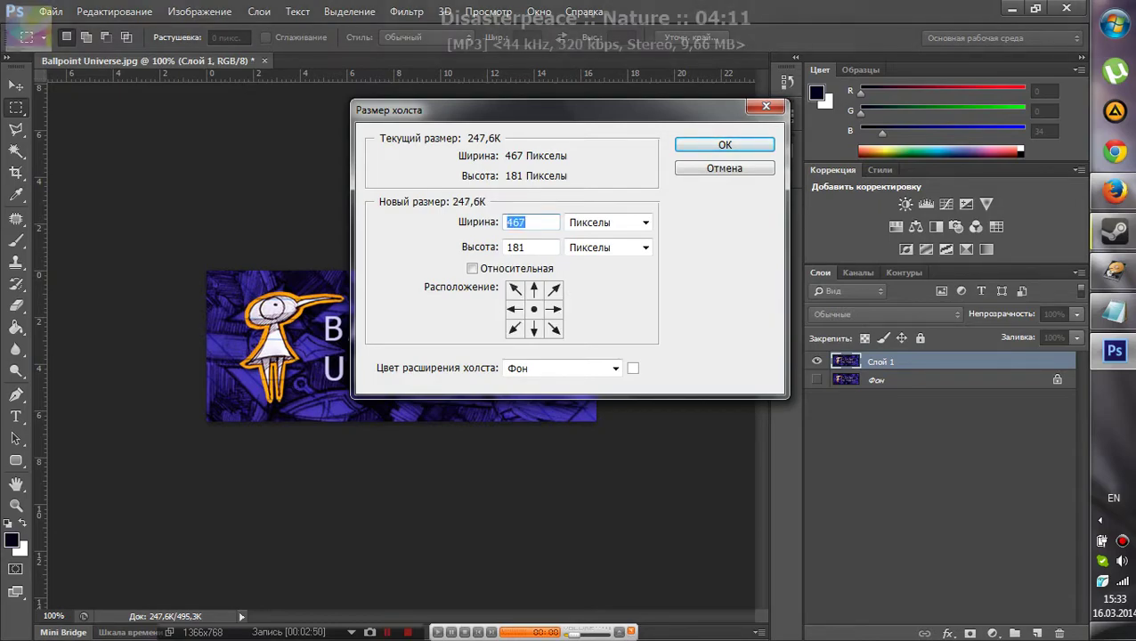
text(500)
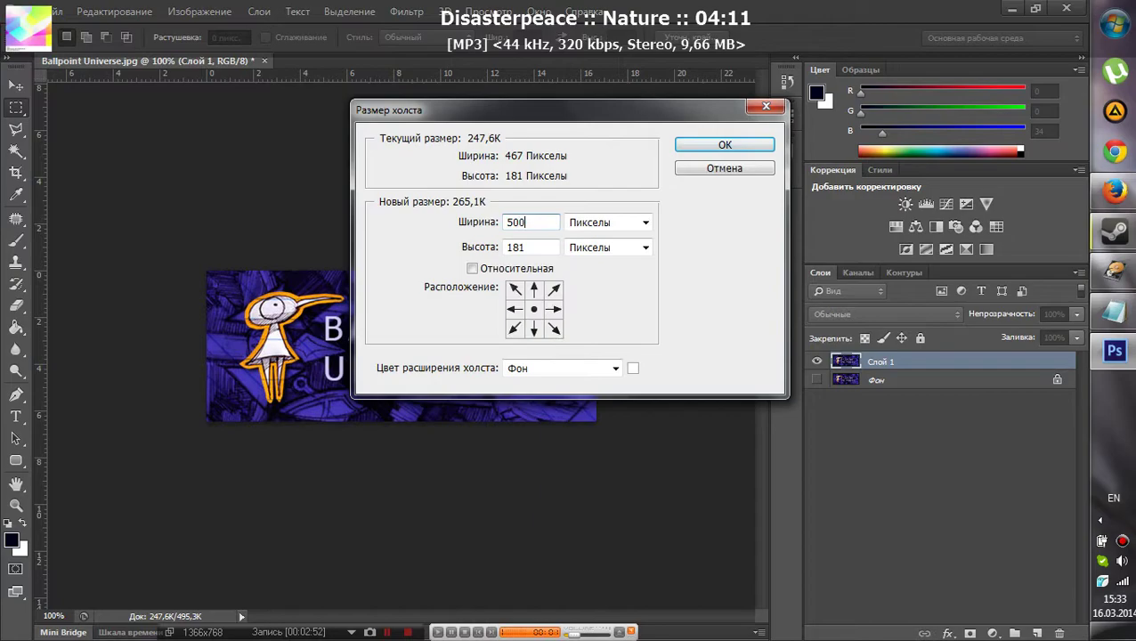
key(Tab)
text(6)
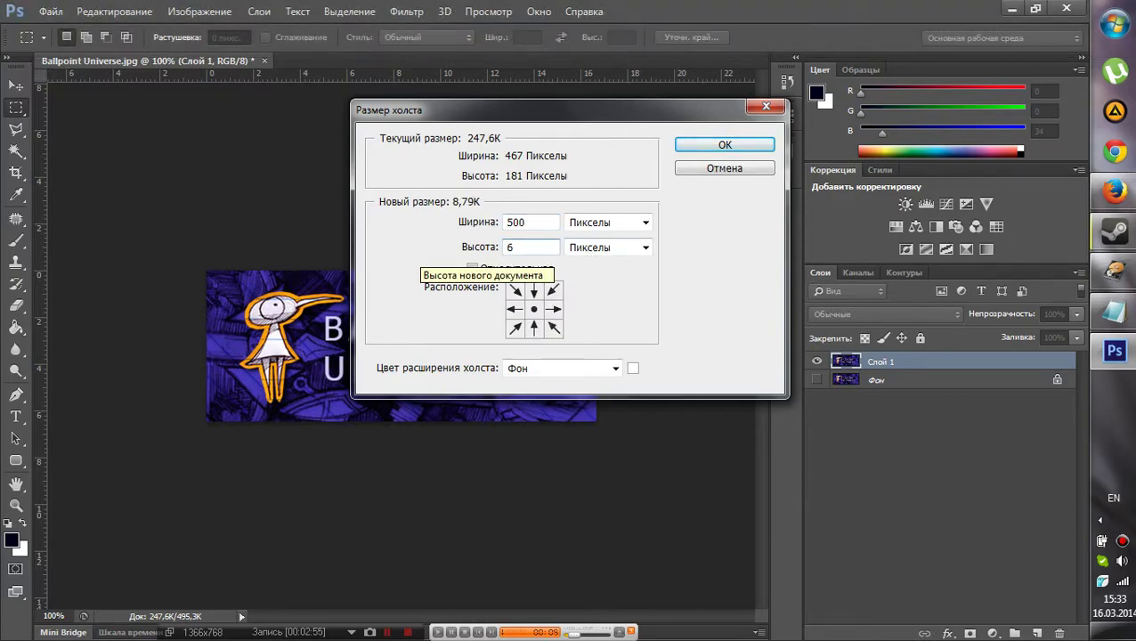
key(BackSpace)
text(500)
click(718, 145)
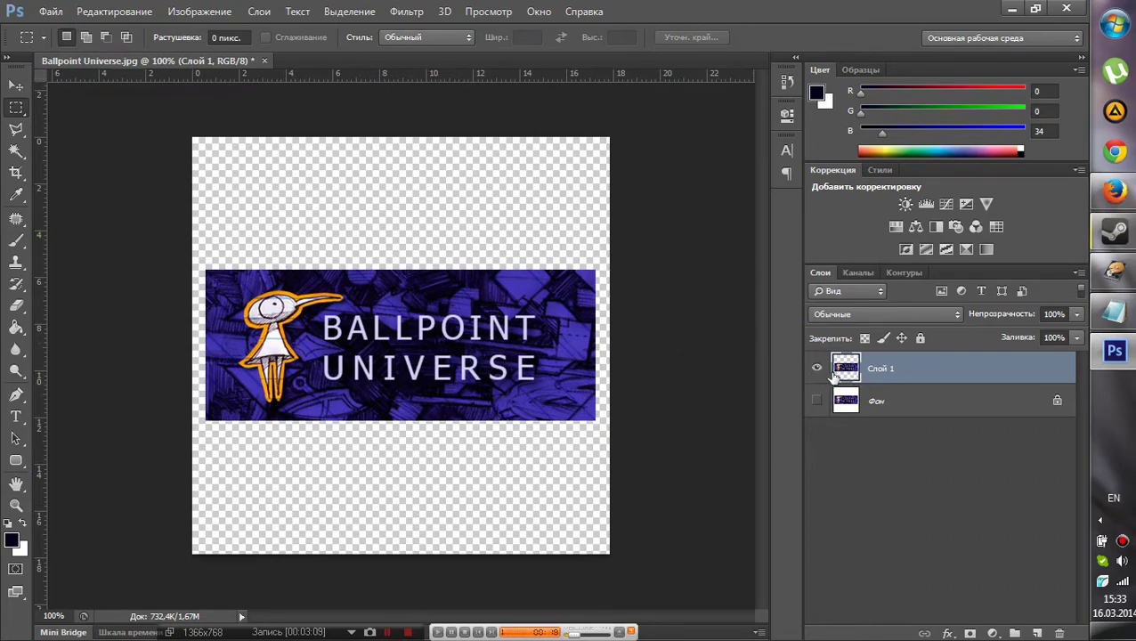
Step: Duplicate Слой 1, move the copy straight up over the banner's upper part and flip it vertically
key(ctrl+j)
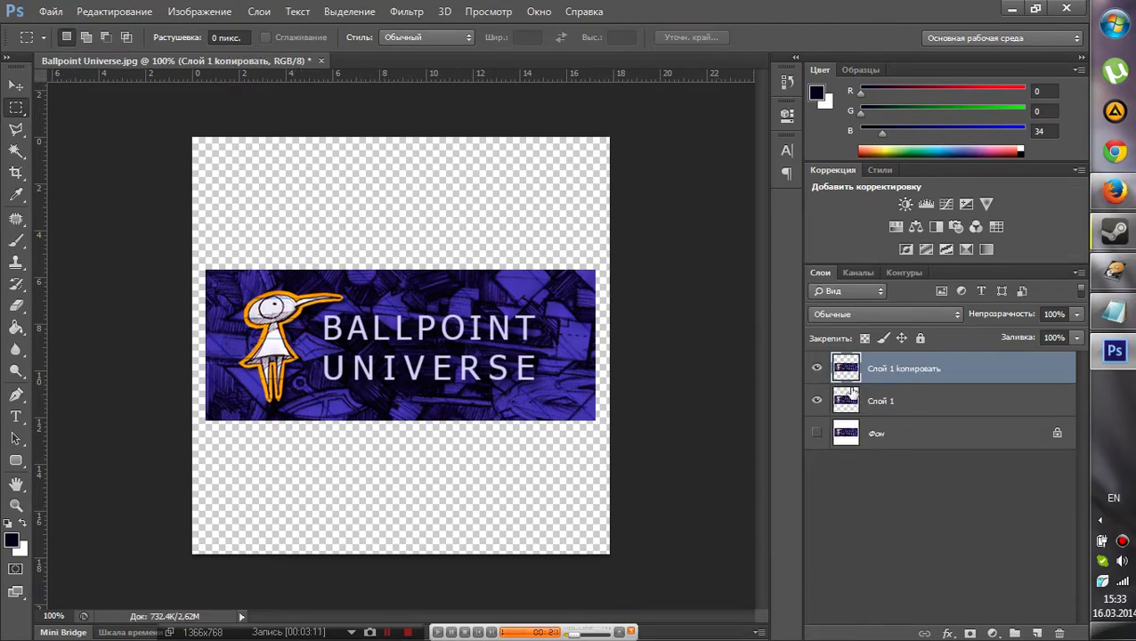
click(16, 85)
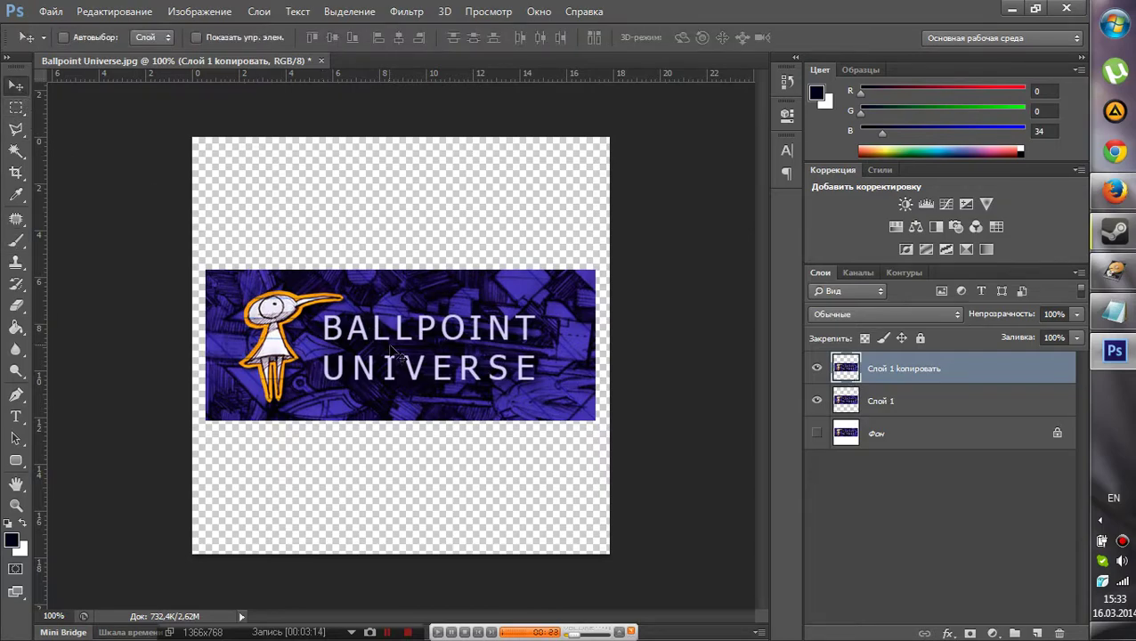
drag(397, 354, 405, 269)
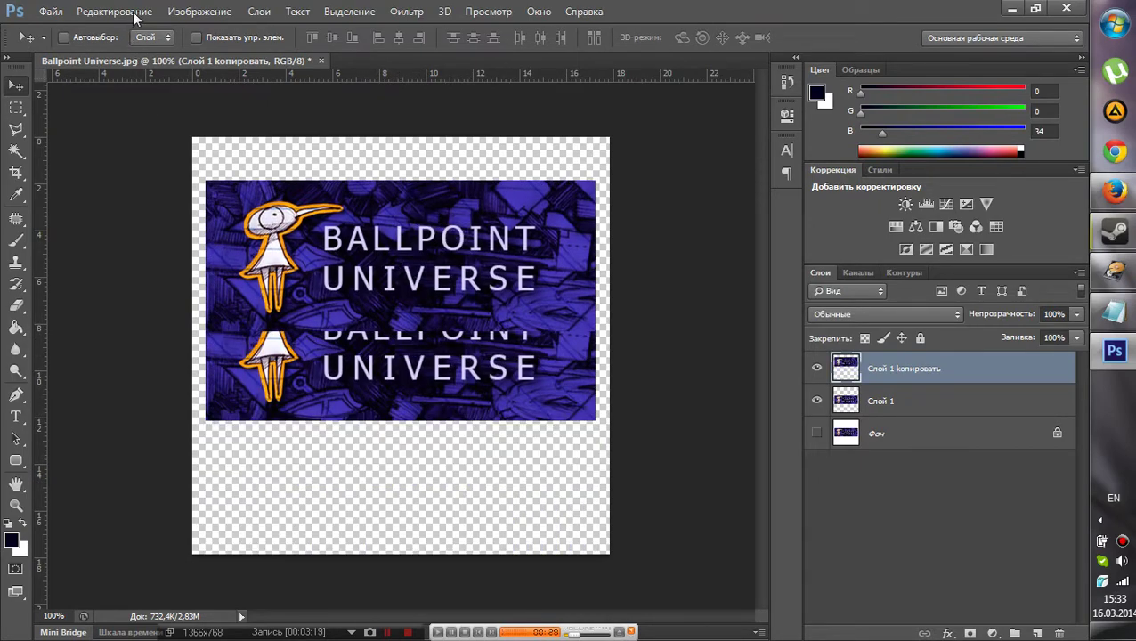
click(134, 15)
mouse_move(212, 343)
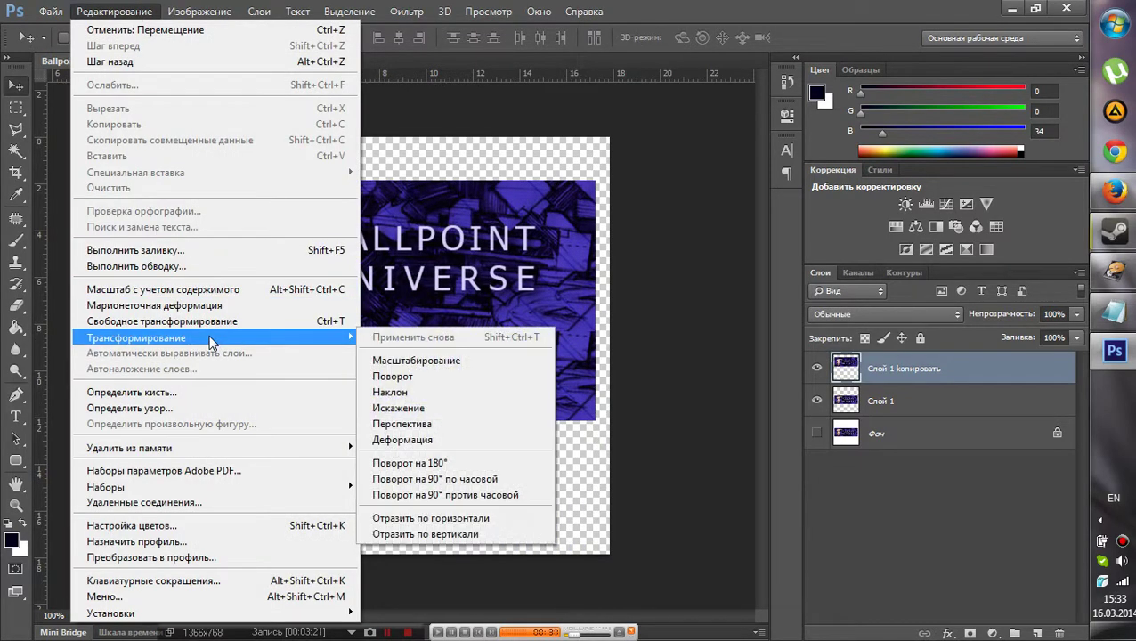
click(488, 535)
Step: Move the flipped copy further up and nudge it until its lower edge meets the original banner's upper edge
drag(440, 289, 445, 229)
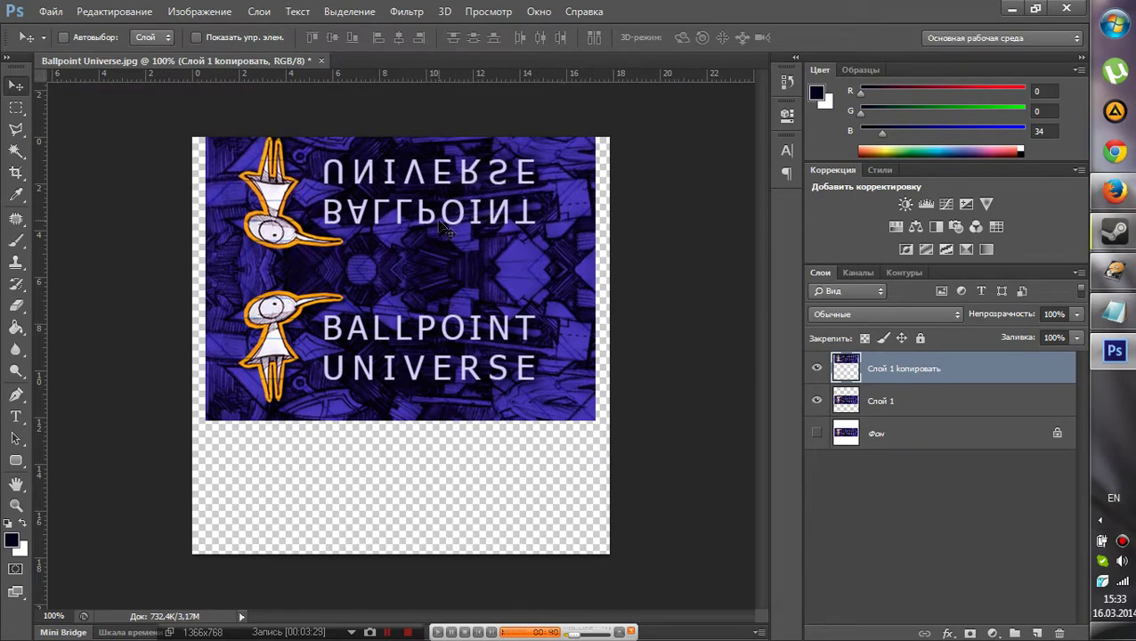
key(Down)
key(Down)
key(Down)
key(Down)
key(Down)
key(Down)
key(Down)
key(Down)
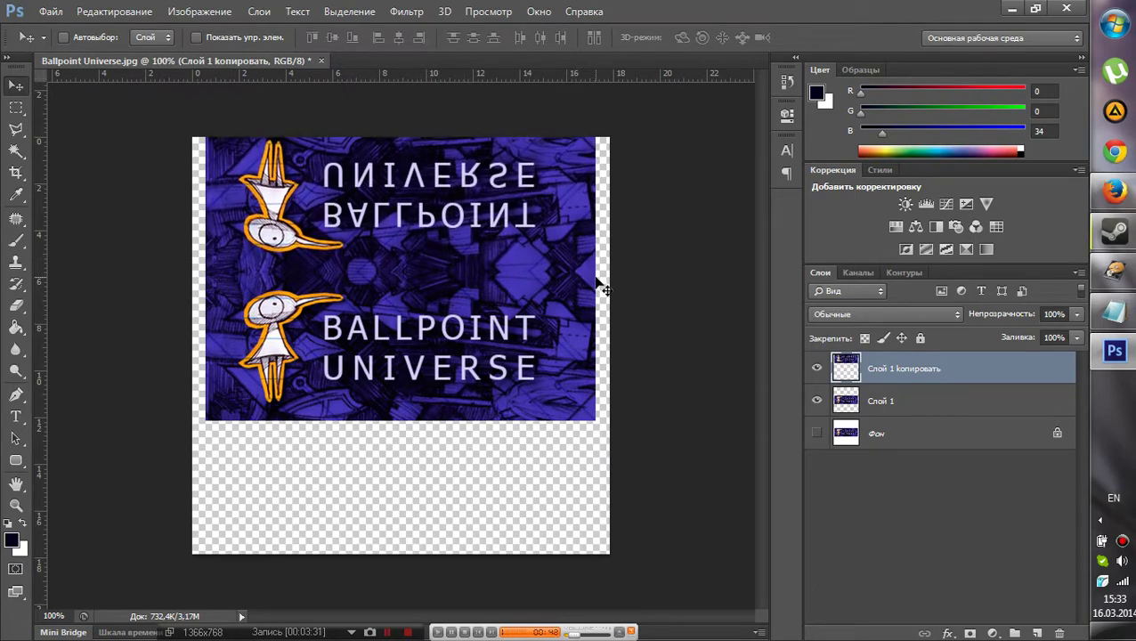
key(Down)
key(Down)
key(Down)
key(Down)
key(Down)
key(Down)
key(Down)
key(Down)
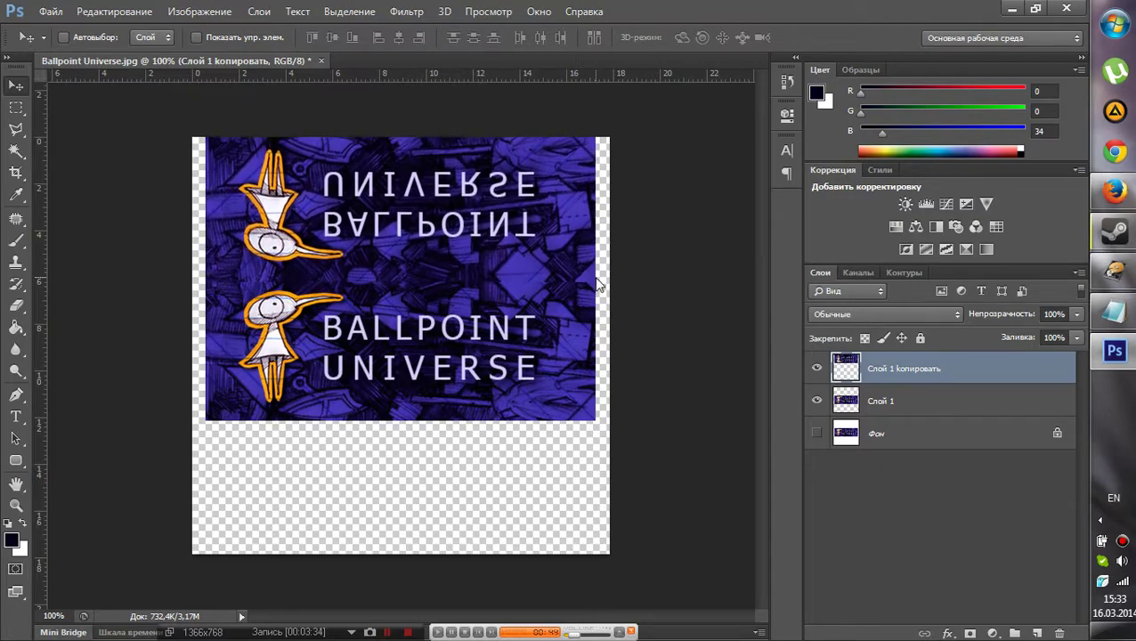
key(Up)
key(Up)
key(Up)
key(Up)
key(Up)
key(Up)
key(Up)
key(Up)
key(Up)
key(Up)
key(Up)
key(Up)
key(Up)
key(Up)
key(Up)
key(Up)
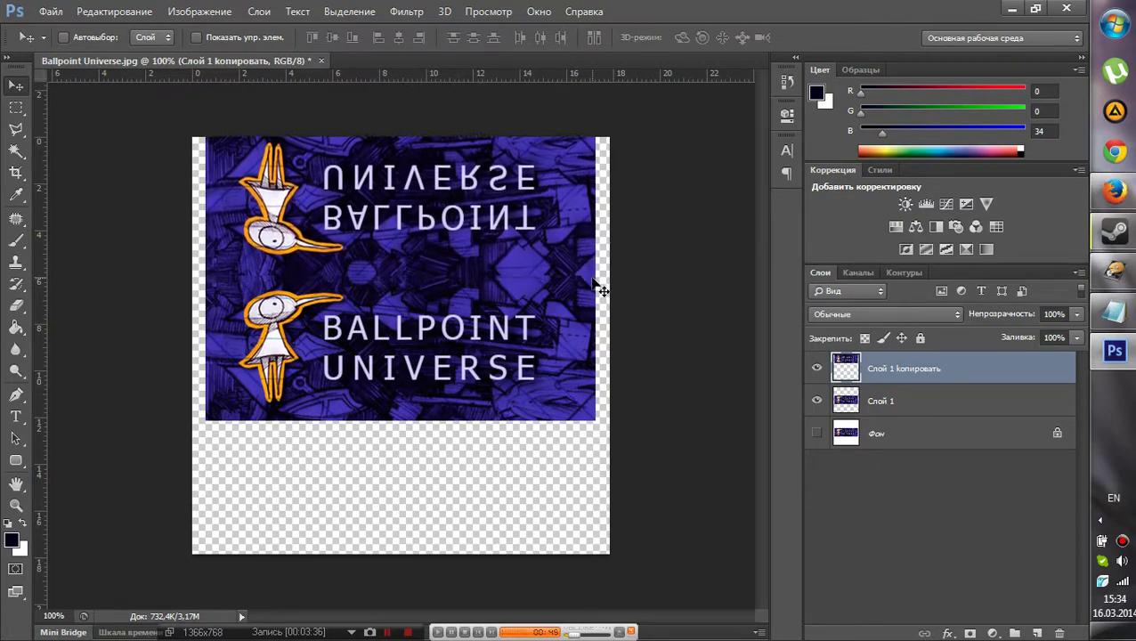
key(Down)
key(Down)
key(Up)
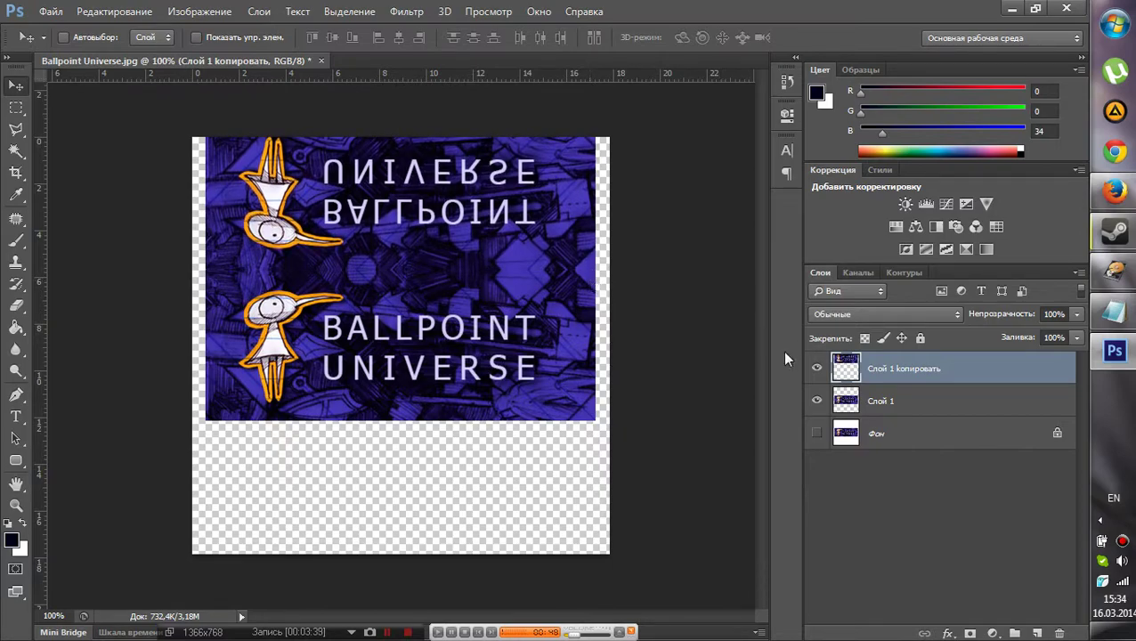
Step: Delete a full-width strip about 17.86 × 4.86 cm containing the mirrored lettering and figure from the upper copy, and deselect
click(16, 108)
drag(192, 138, 627, 249)
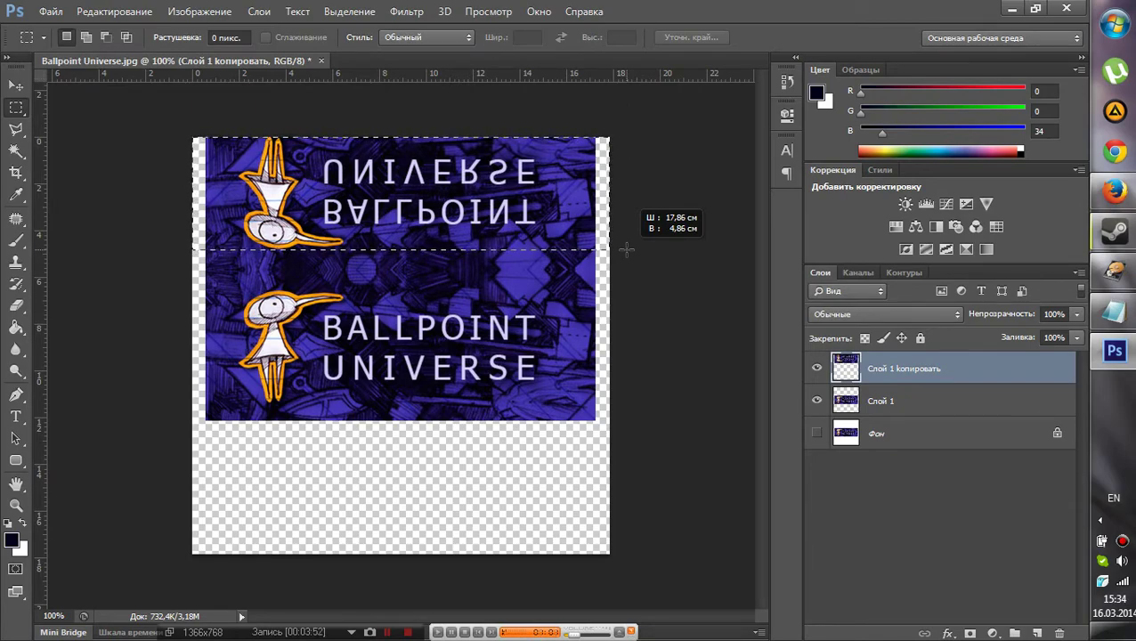
drag(627, 250, 622, 247)
key(Delete)
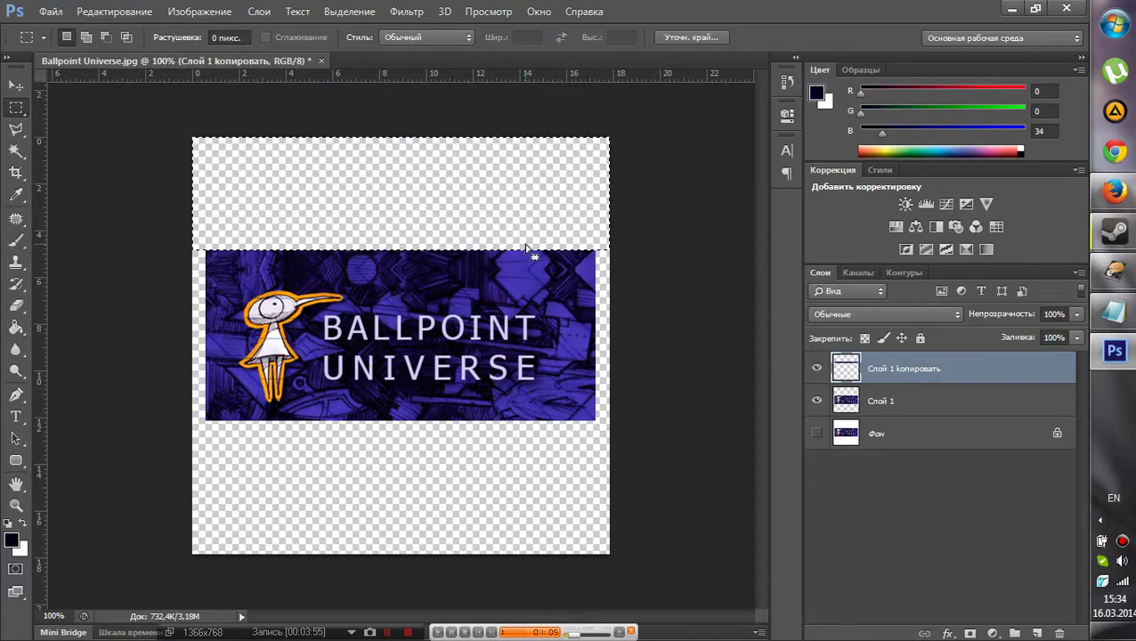
key(ctrl+d)
key(ctrl+alt+z)
key(ctrl+alt+z)
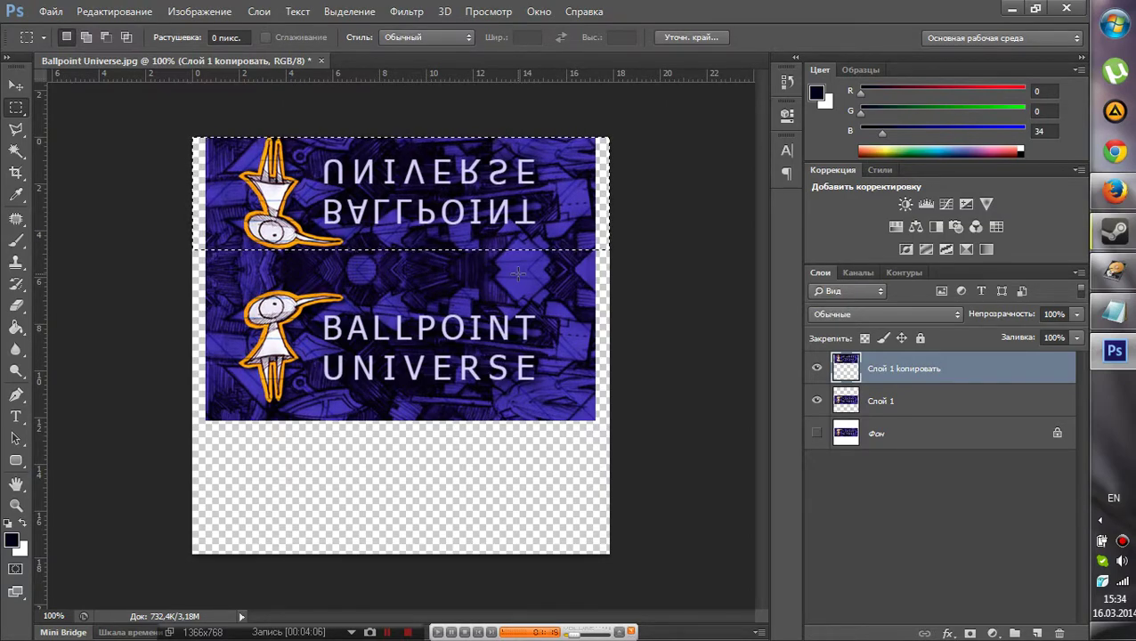
key(Delete)
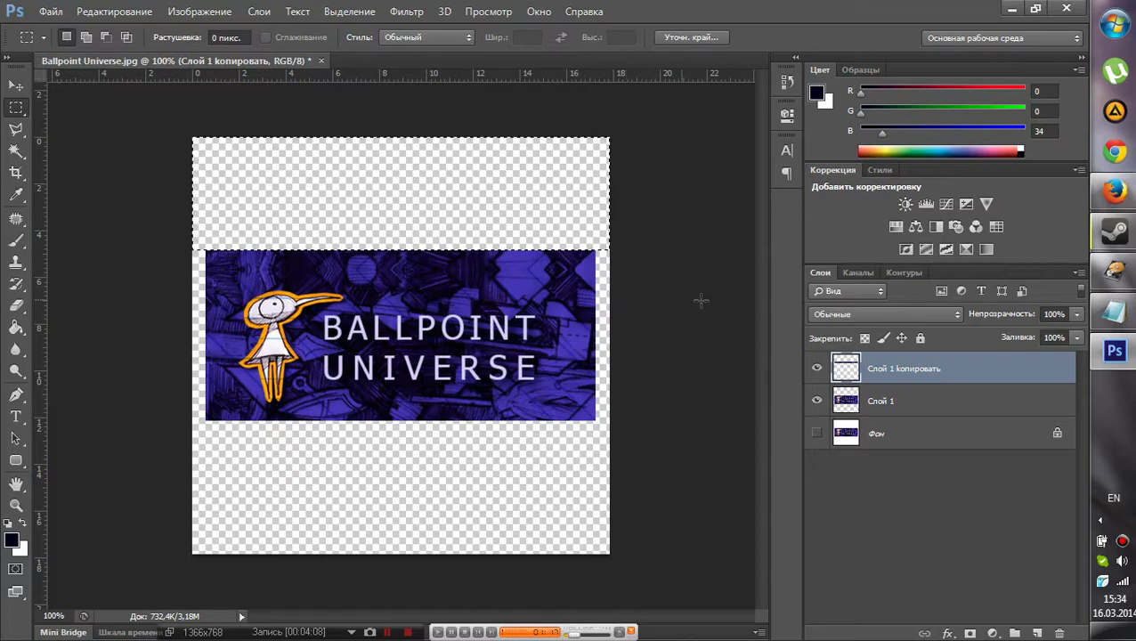
key(ctrl+d)
Step: Duplicate Слой 1 again, move the copy 6.46 cm straight down and flip it vertically
click(907, 413)
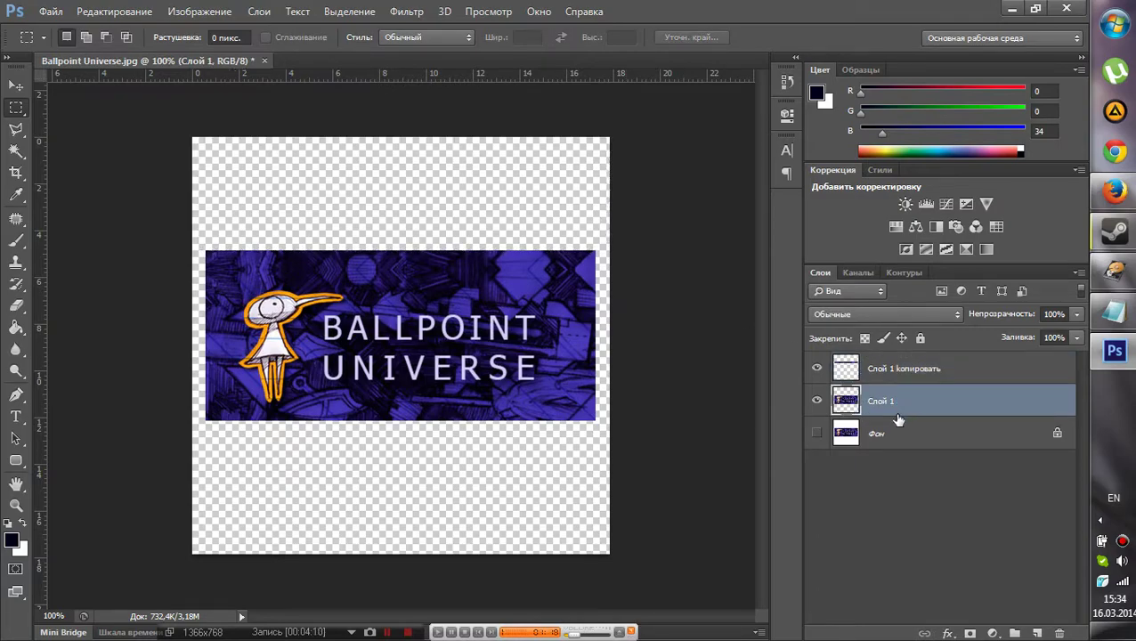
key(ctrl+j)
click(15, 85)
drag(369, 319, 403, 466)
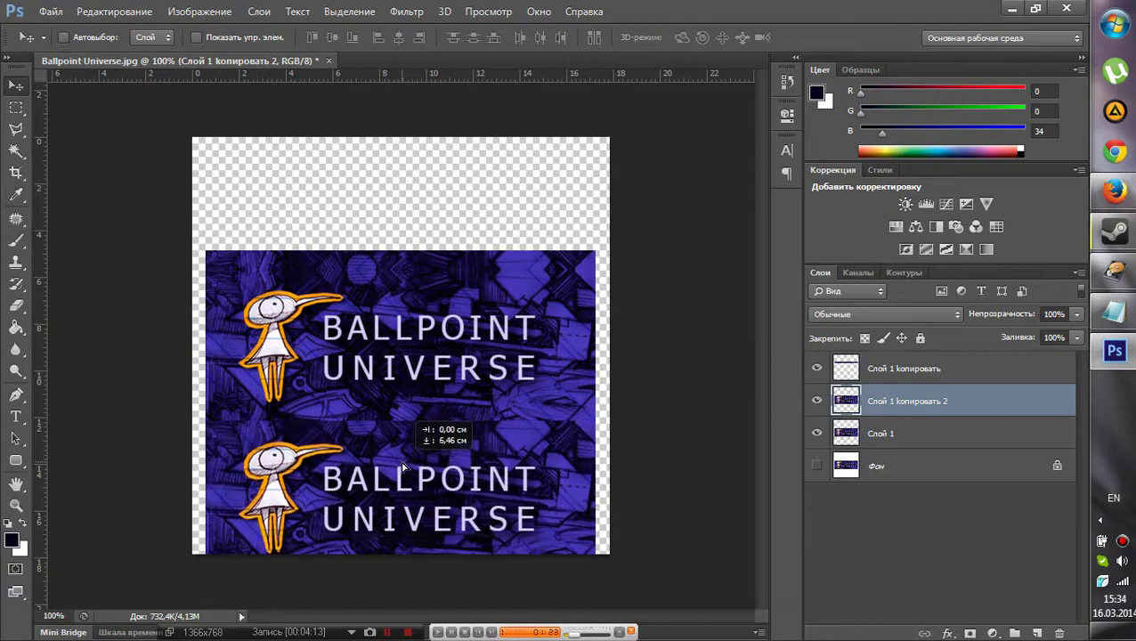
click(116, 11)
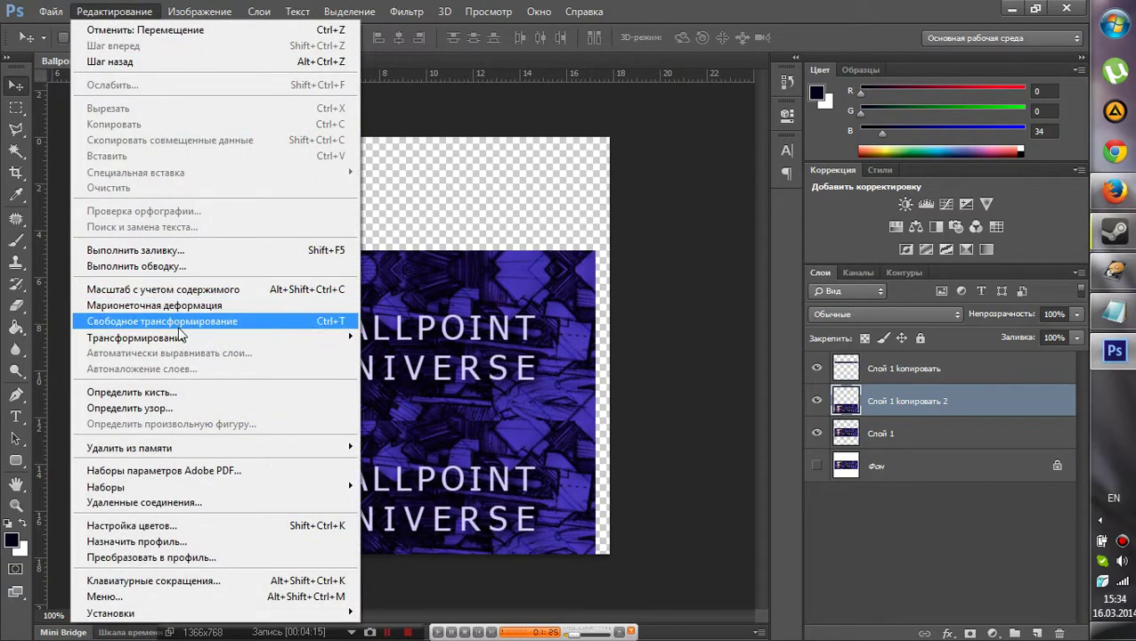
mouse_move(181, 336)
click(459, 535)
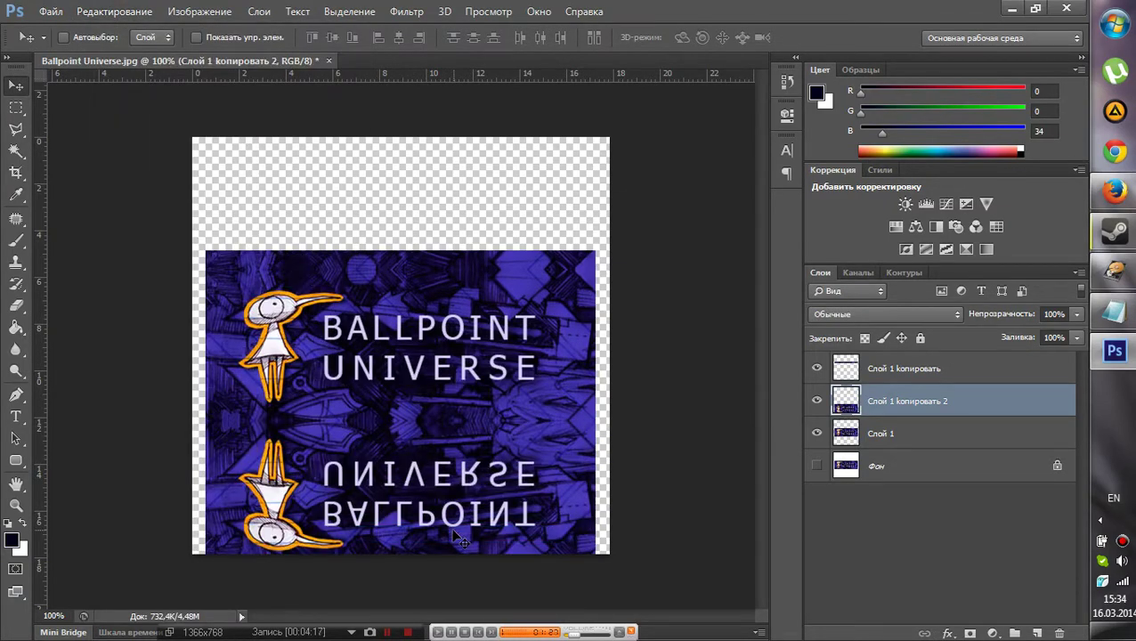
Step: Nudge the lower flipped copy upward to close the seam with the original banner's lower edge
key(Up)
key(Up)
key(Up)
key(Up)
key(Up)
key(Up)
key(Up)
key(Up)
key(Up)
Step: Delete the full-width lower area containing the mirrored lettering and figure from the lower copy, and deselect
key(m)
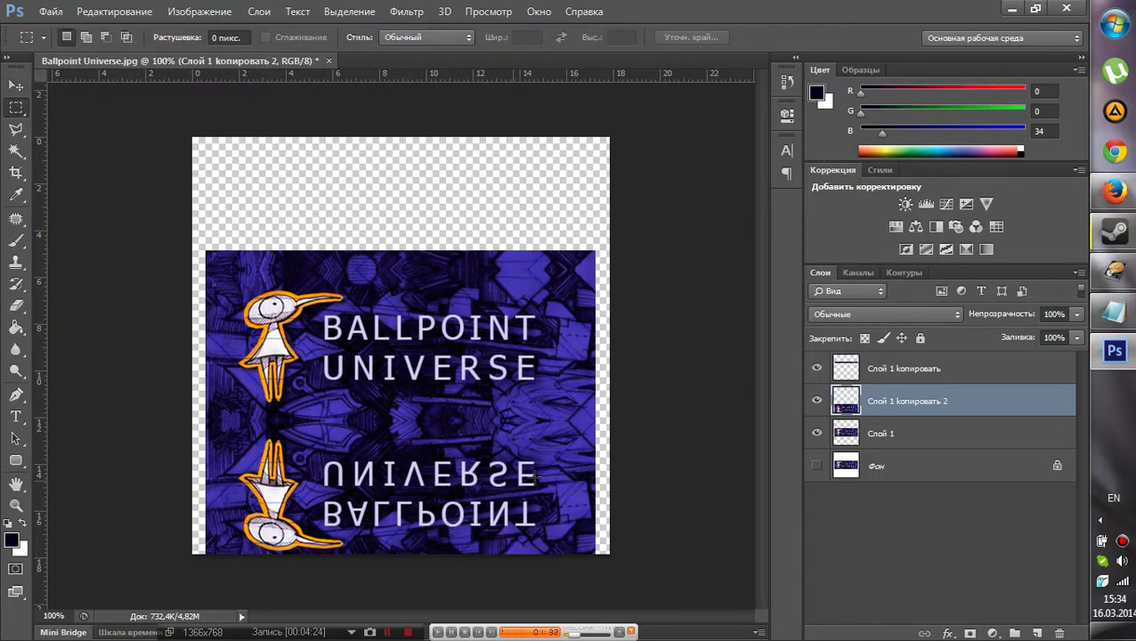
drag(172, 436, 109, 472)
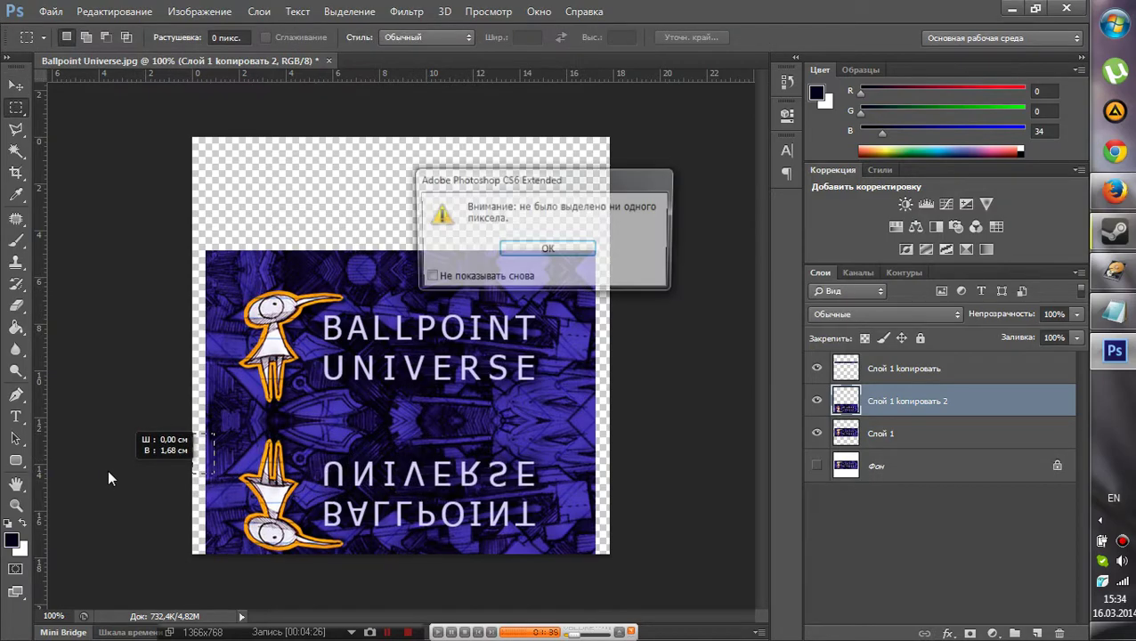
click(577, 251)
drag(685, 583, 166, 437)
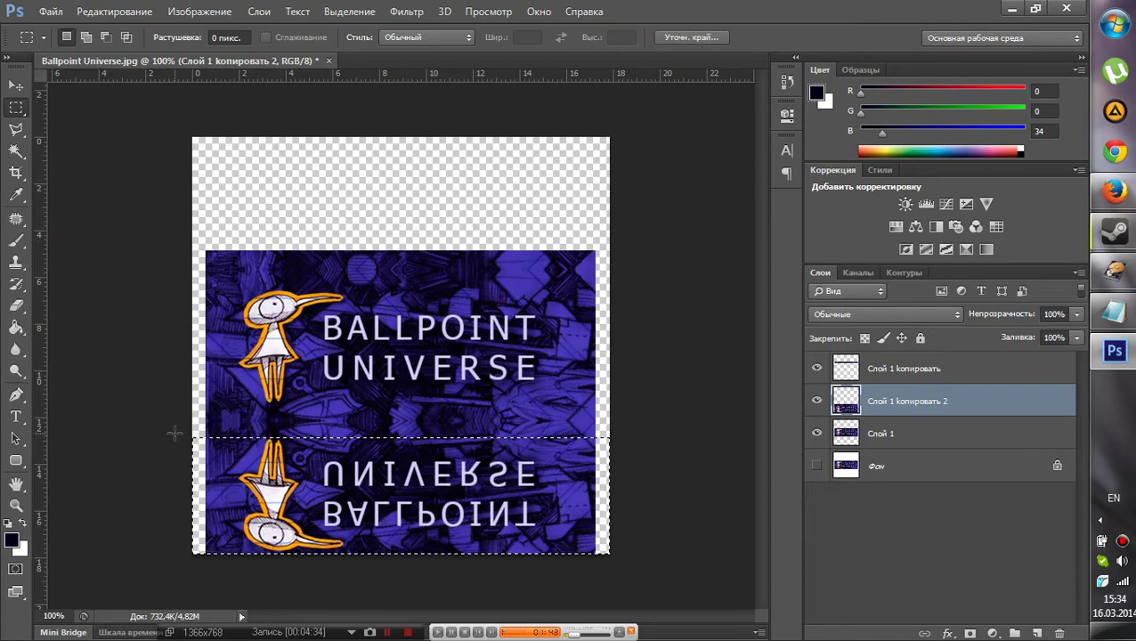
key(Delete)
key(ctrl+d)
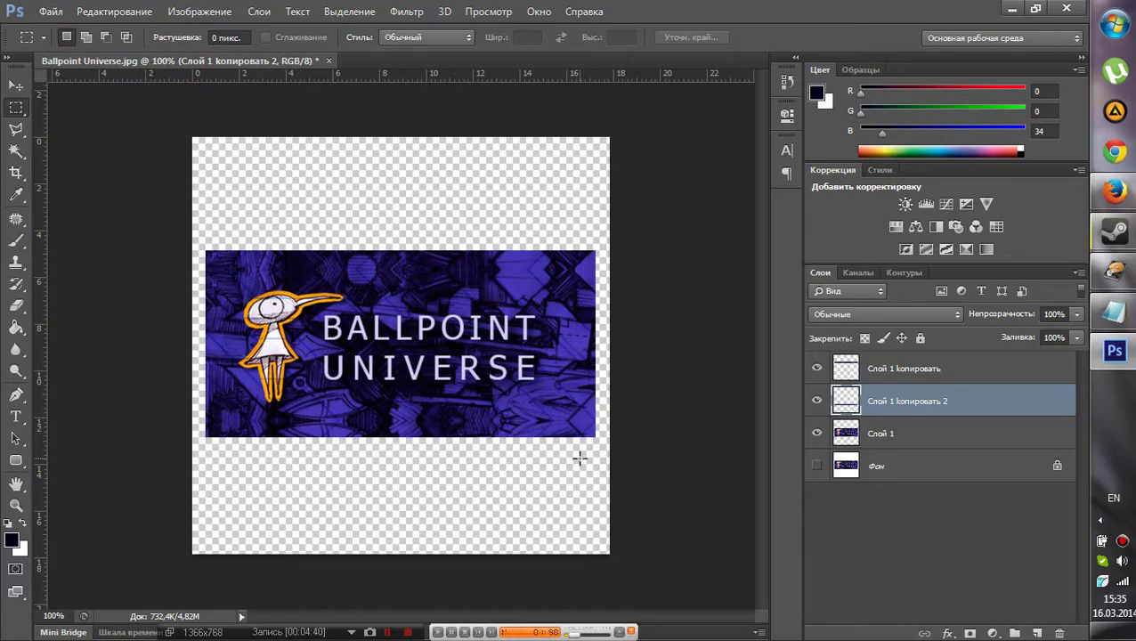
ctrl+click(885, 378)
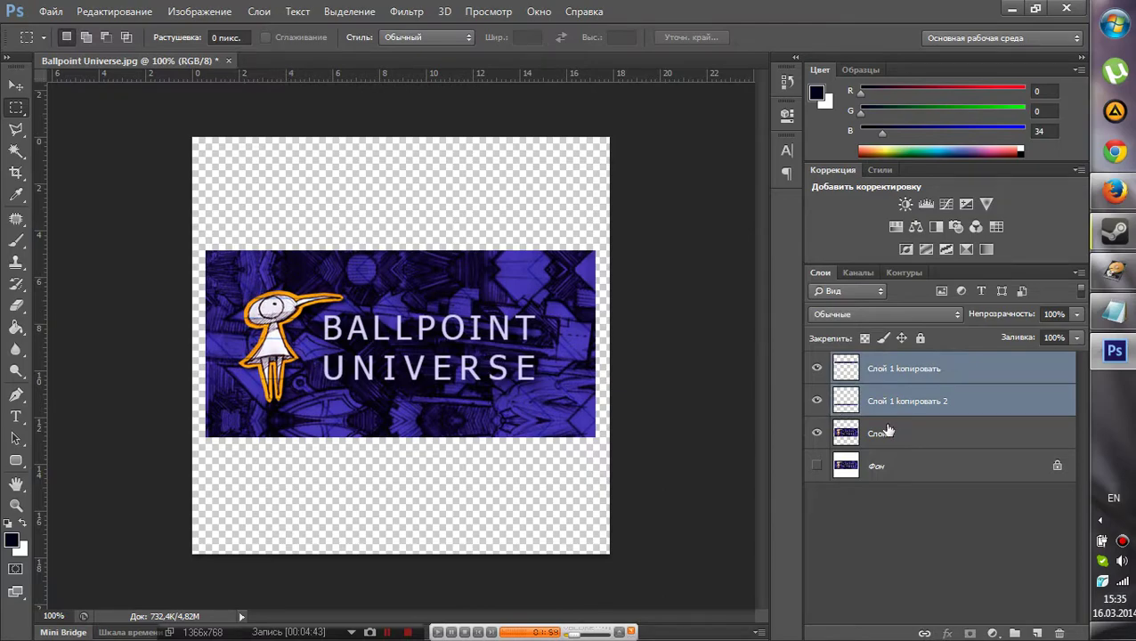
ctrl+click(887, 431)
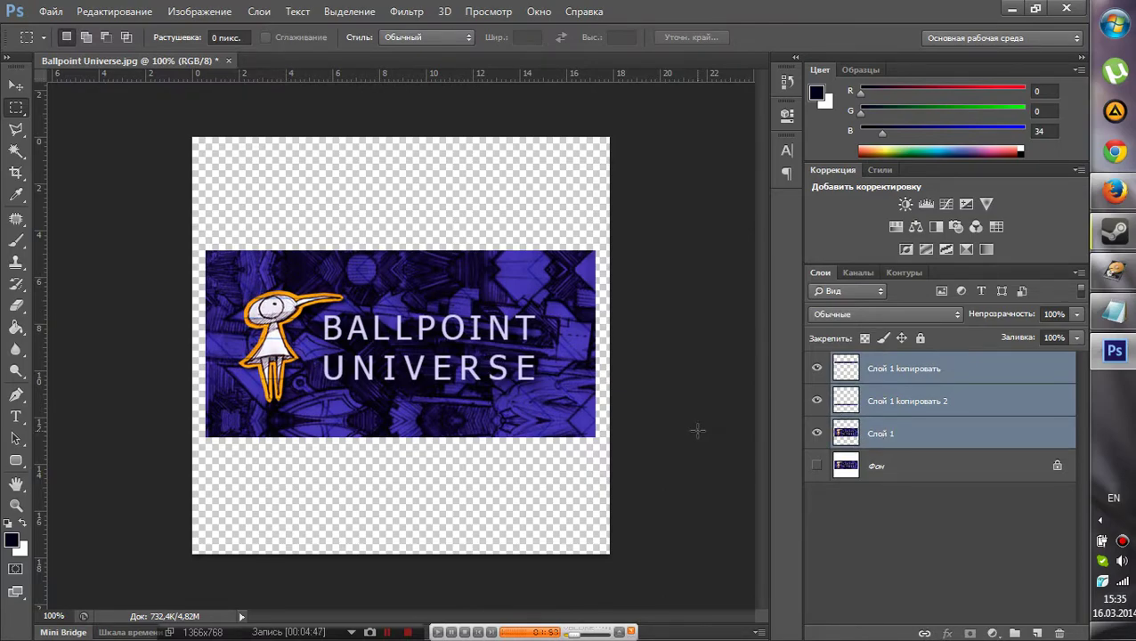
click(865, 409)
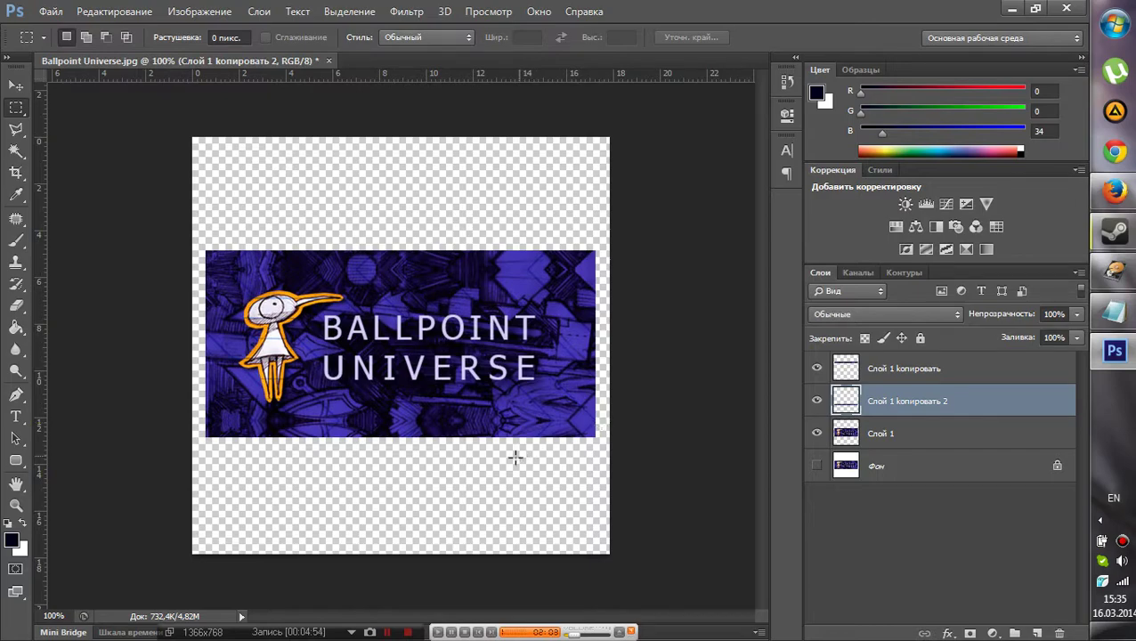
scroll(401, 462, up, 5)
scroll(402, 462, down, 1)
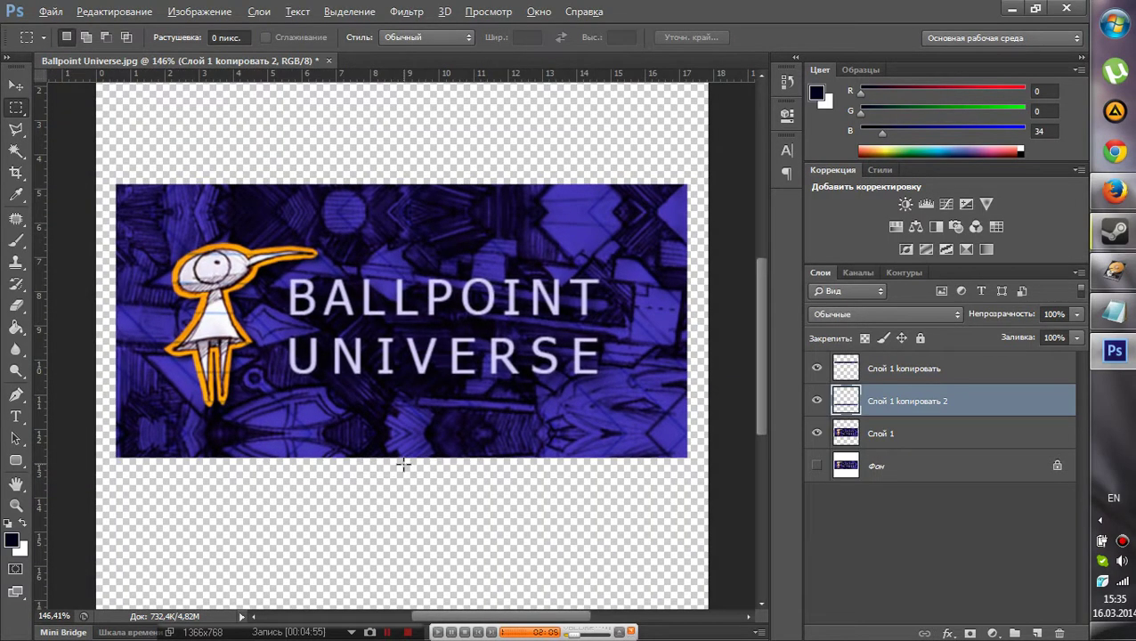
key(alt)
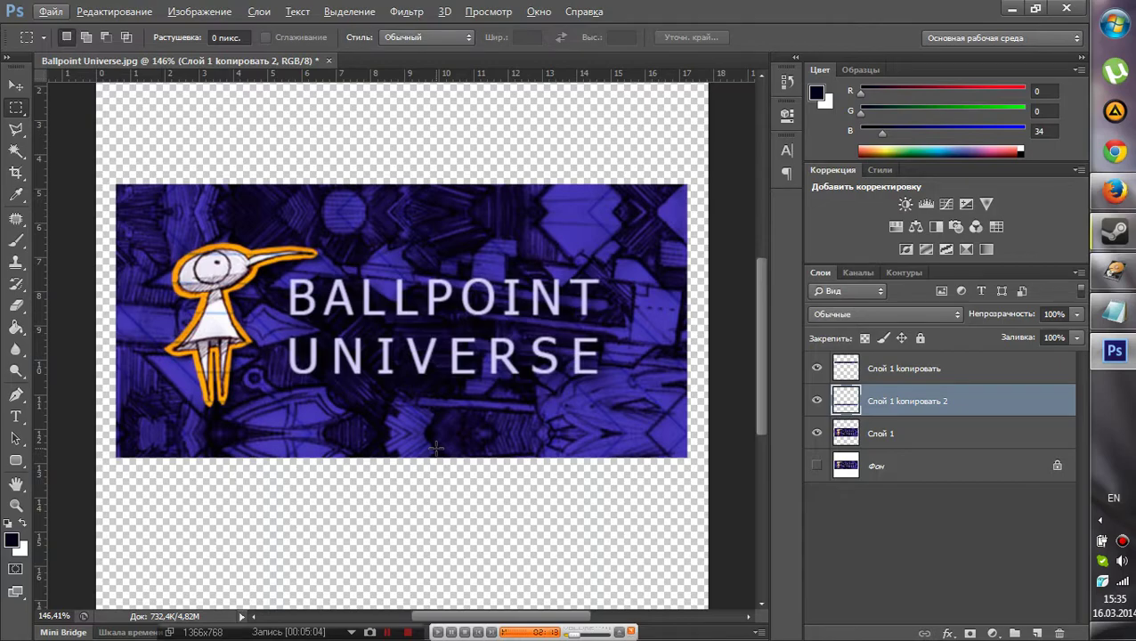
Step: Merge Слой 1, Слой 1 копировать and Слой 1 копировать 2 into a single layer
click(899, 431)
ctrl+click(899, 374)
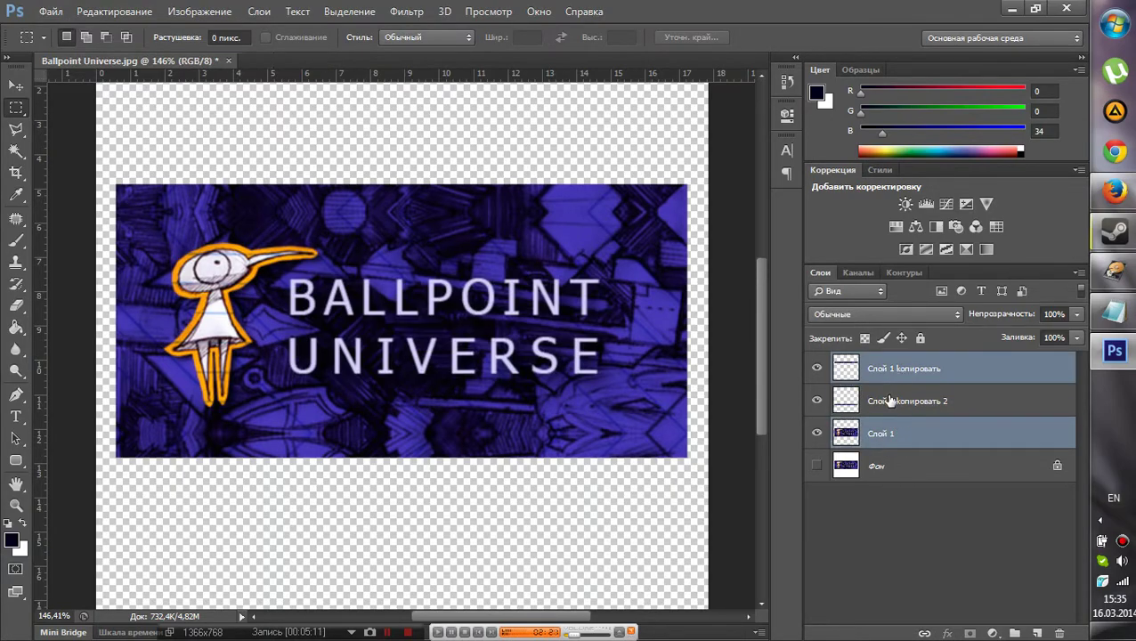
ctrl+click(891, 399)
right_click(890, 404)
key(Escape)
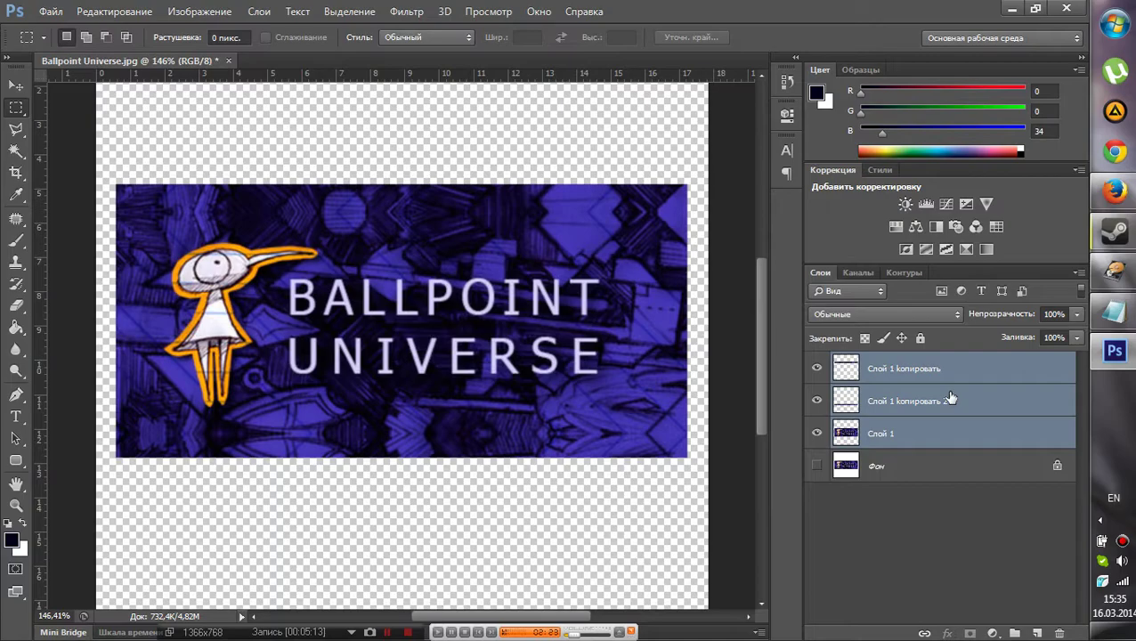
key(ctrl+e)
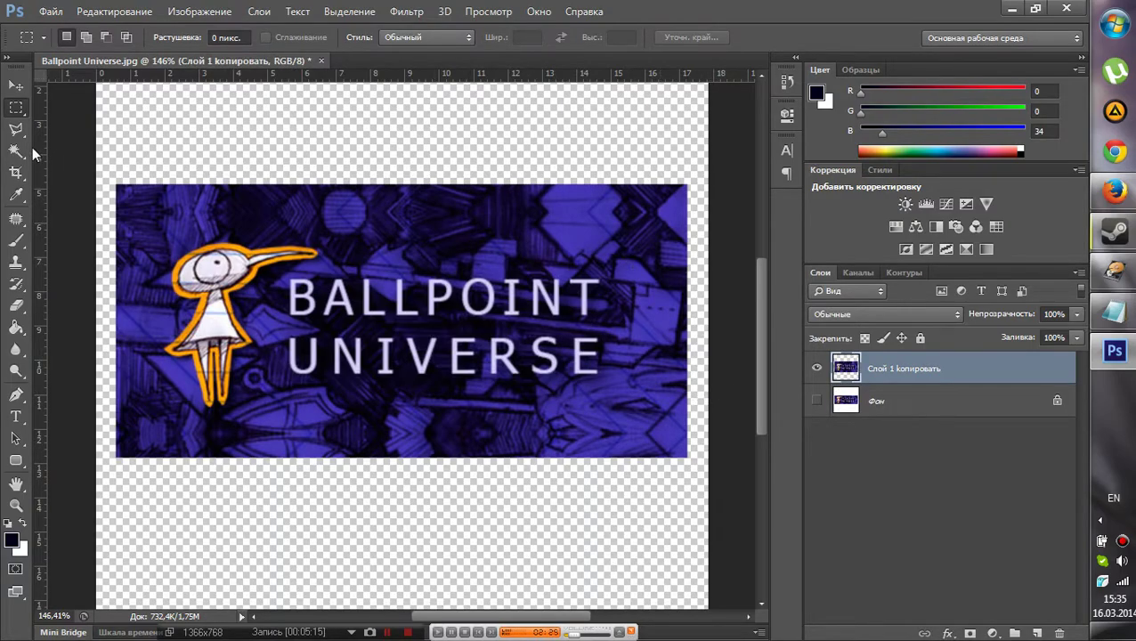
Step: Trim the merged banner just beyond the lettering's right end and just left of the figure, leaving nothing selected
drag(710, 162, 621, 510)
key(Delete)
key(ctrl+d)
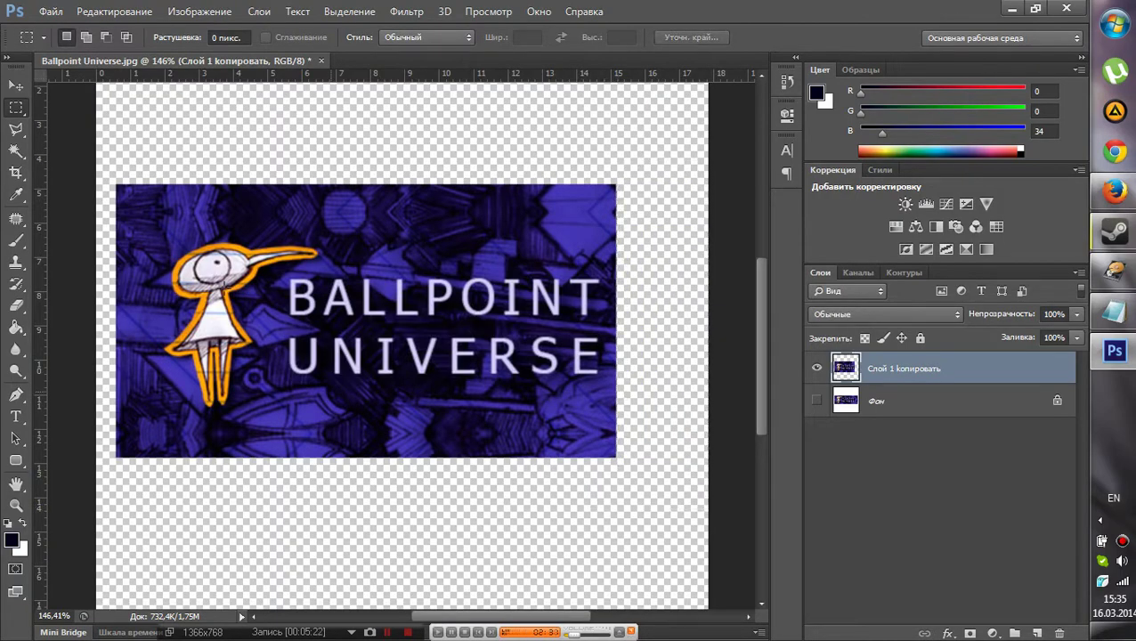
drag(60, 142, 158, 481)
key(Delete)
key(ctrl+d)
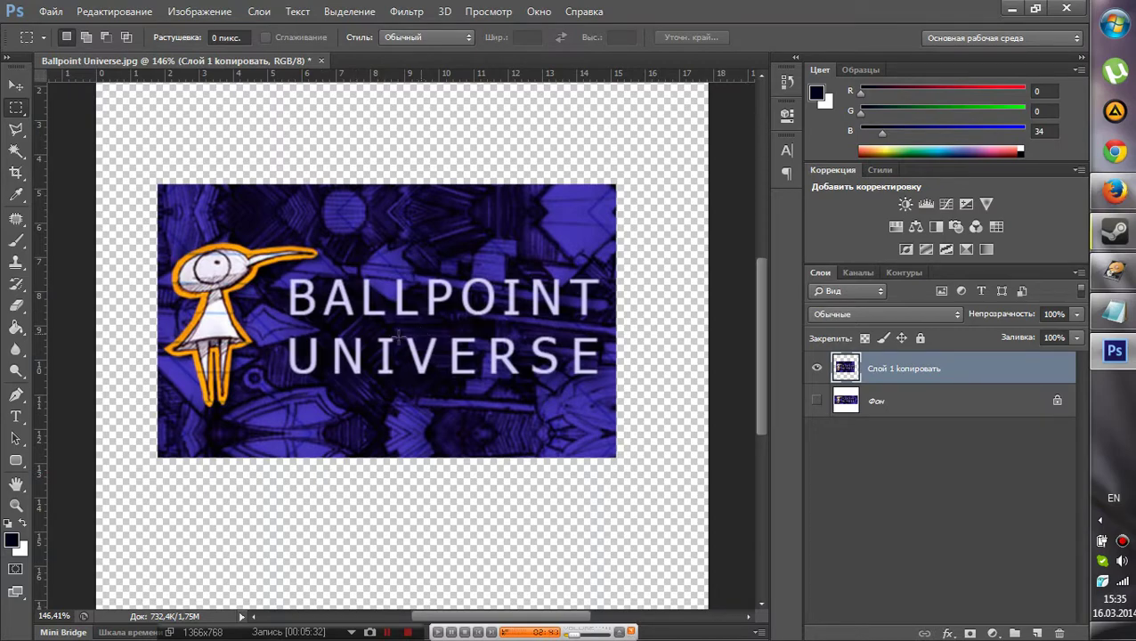
Step: Add the centred white text "№1" below UNIVERSE in Cooper and set its size to 75 pt
click(16, 416)
drag(312, 372, 573, 460)
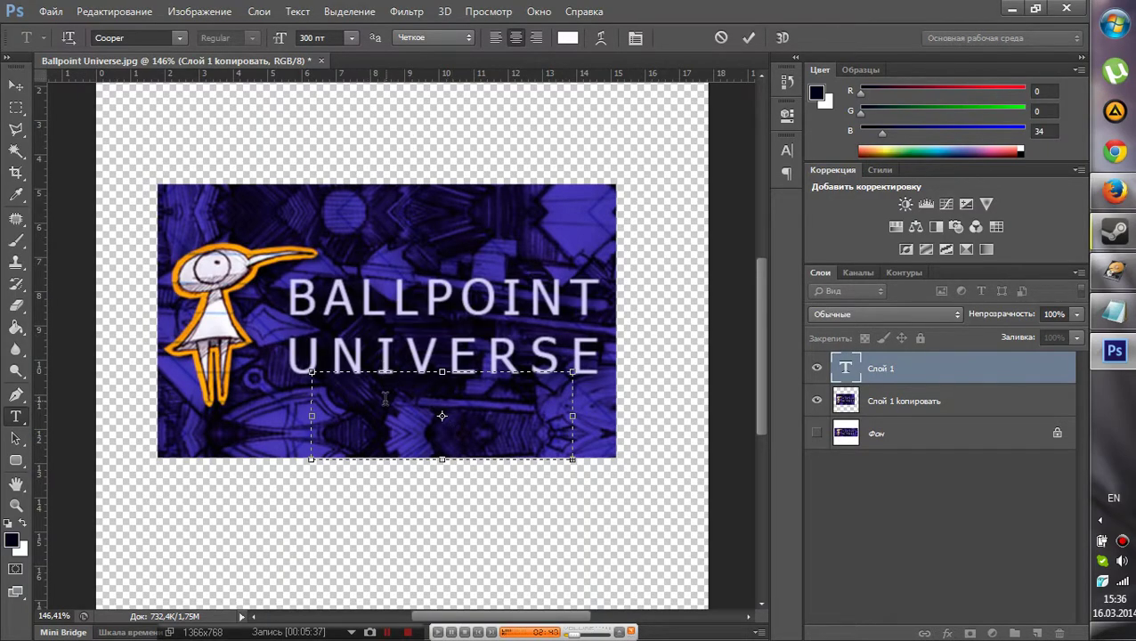
click(352, 38)
click(356, 271)
text(#)
key(BackSpace)
key(alt+shift)
text(є)
key(ctrl+a)
click(325, 37)
scroll(326, 40, up, 20)
scroll(328, 38, up, 15)
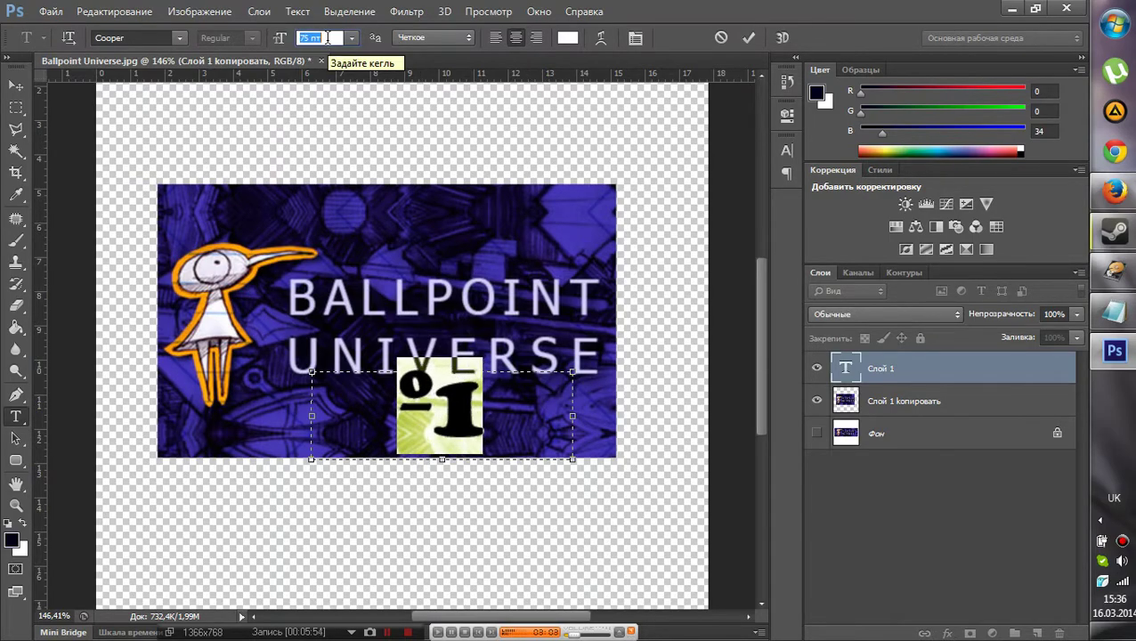
Step: Shift the №1 text down and left beneath the word UNIVERSE
click(16, 85)
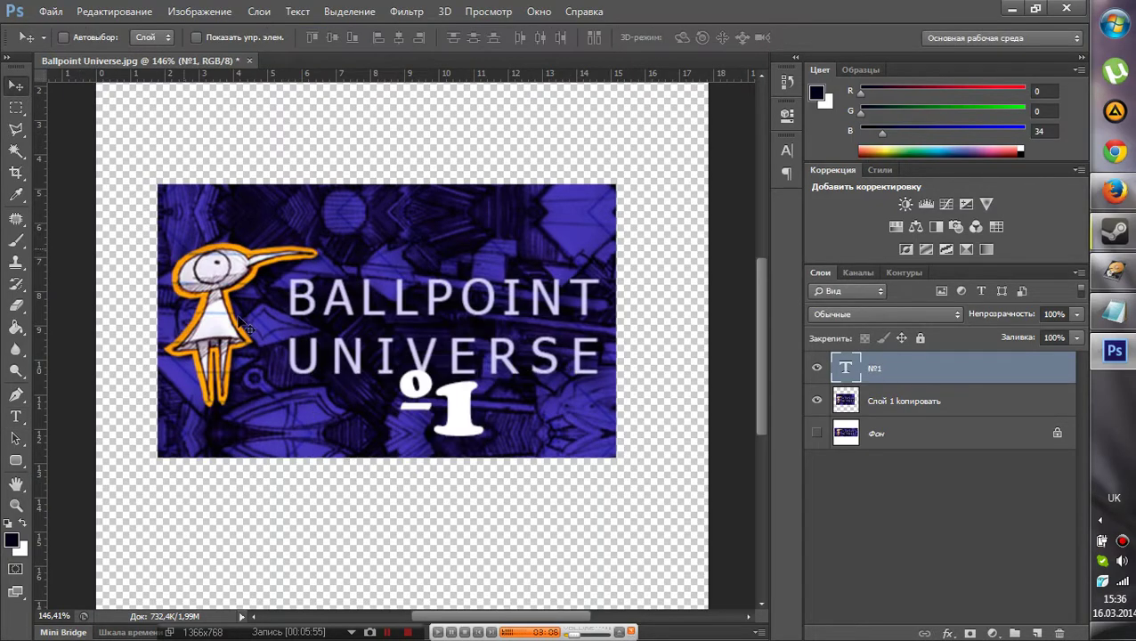
drag(463, 428, 440, 443)
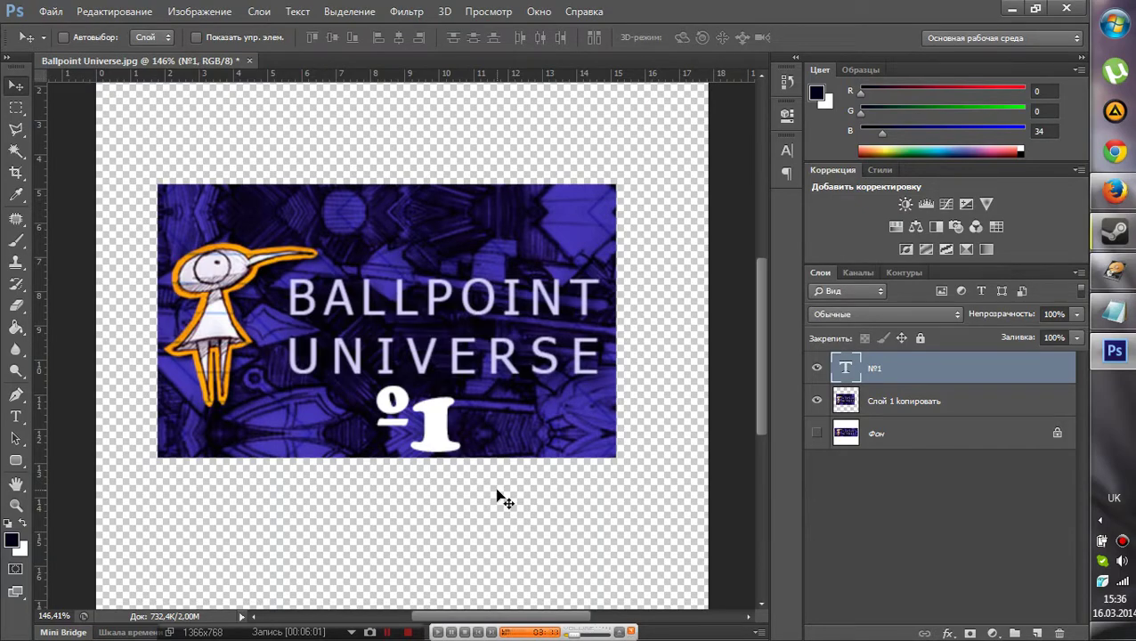
drag(438, 429, 422, 431)
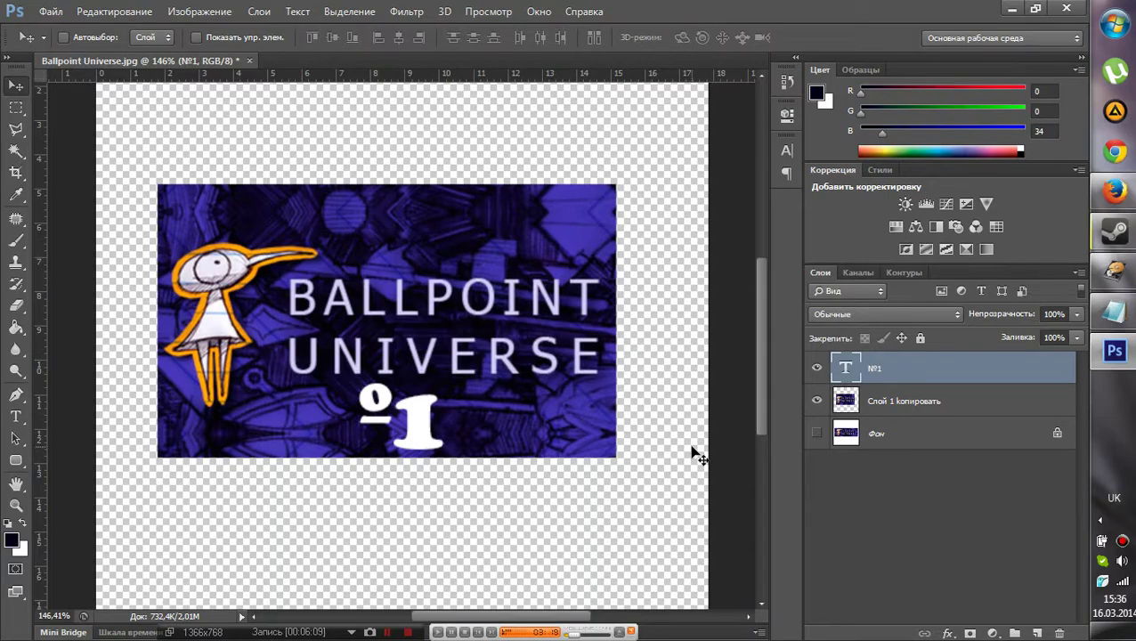
scroll(690, 448, down, 1)
scroll(690, 448, down, 2)
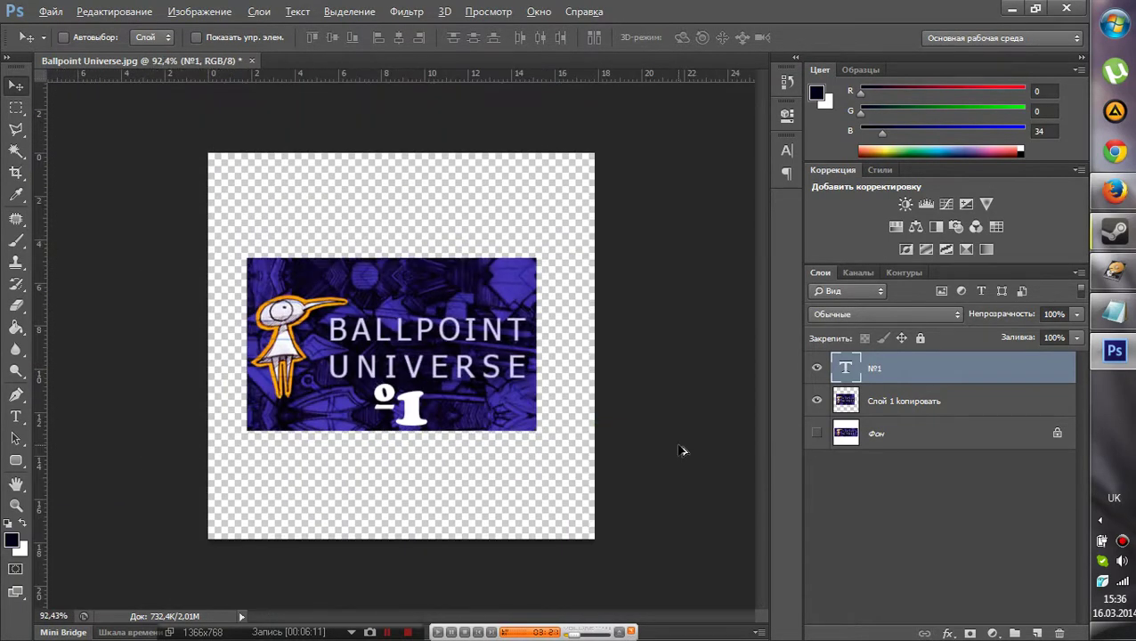
scroll(682, 450, up, 1)
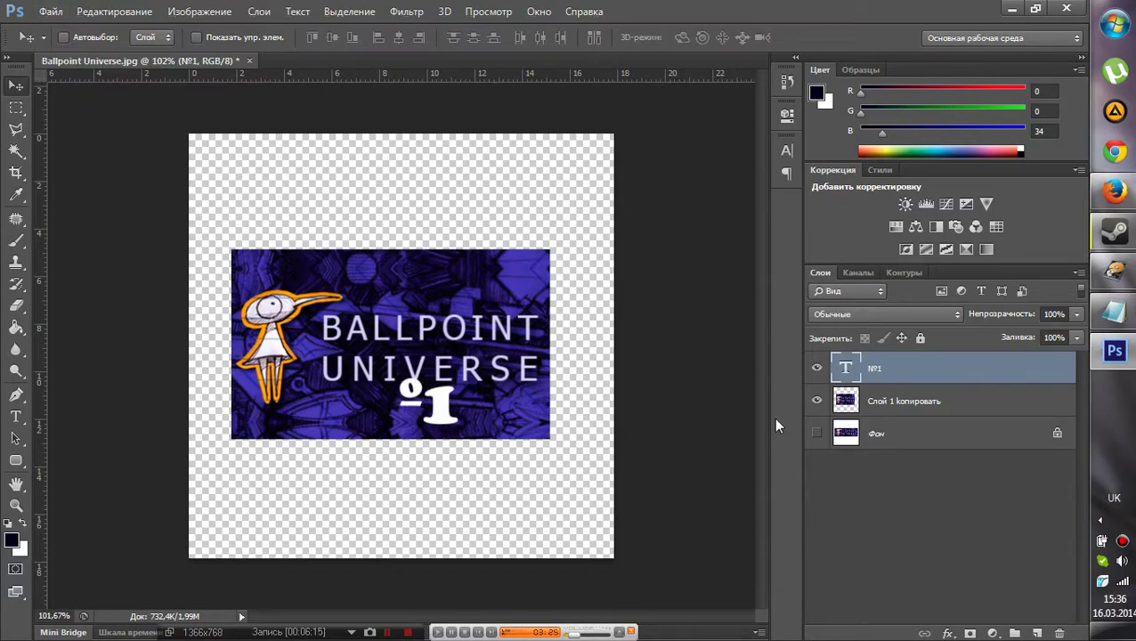
Step: Delete the №1 text layer, load the banner layer's outline as a selection and try to subtract the off-canvas strip below
key(Delete)
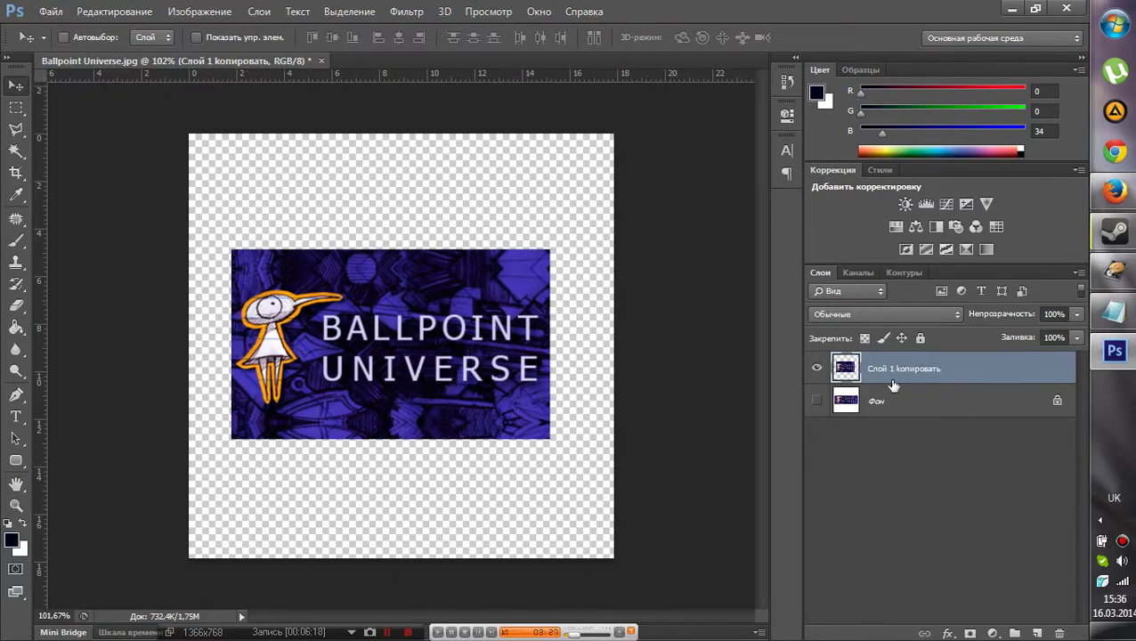
ctrl+click(845, 371)
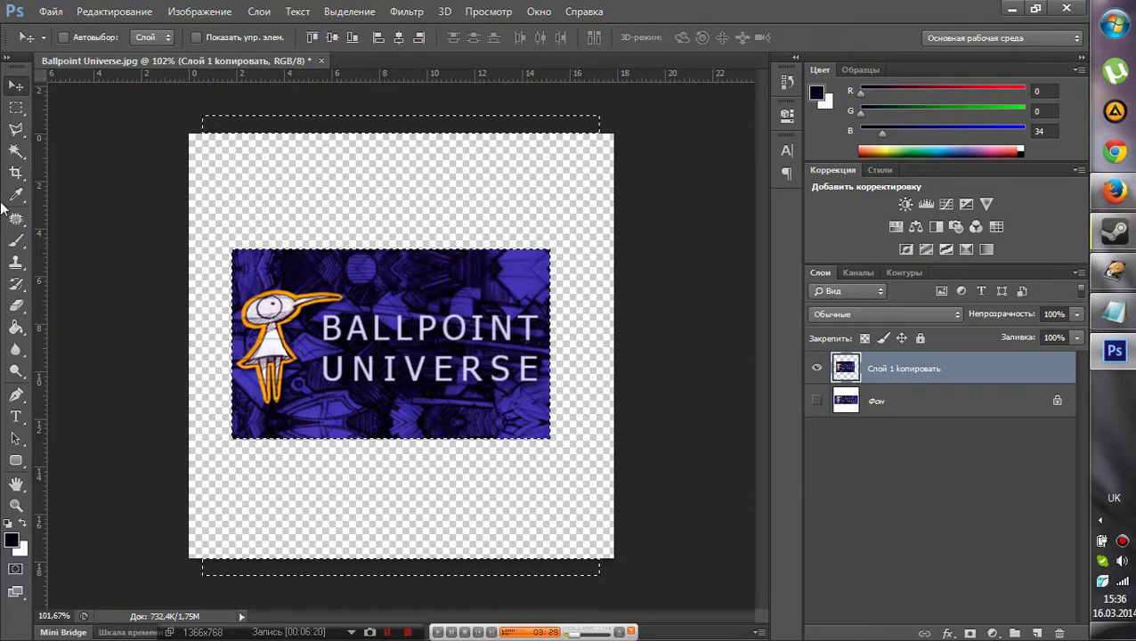
click(16, 107)
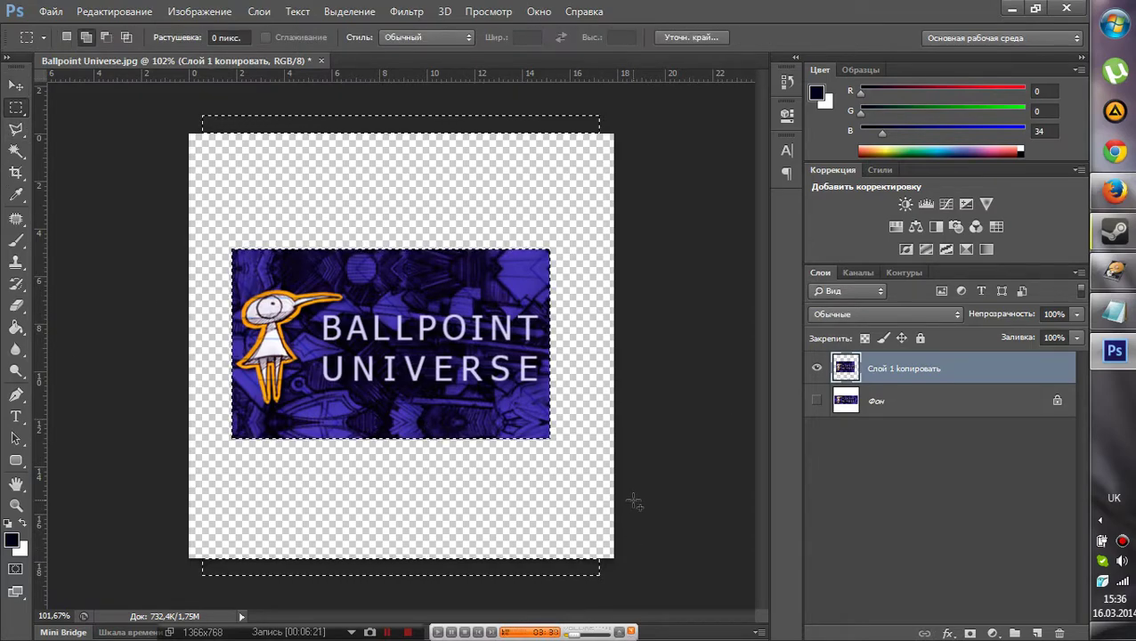
key(alt)
drag(619, 504, 11, 589)
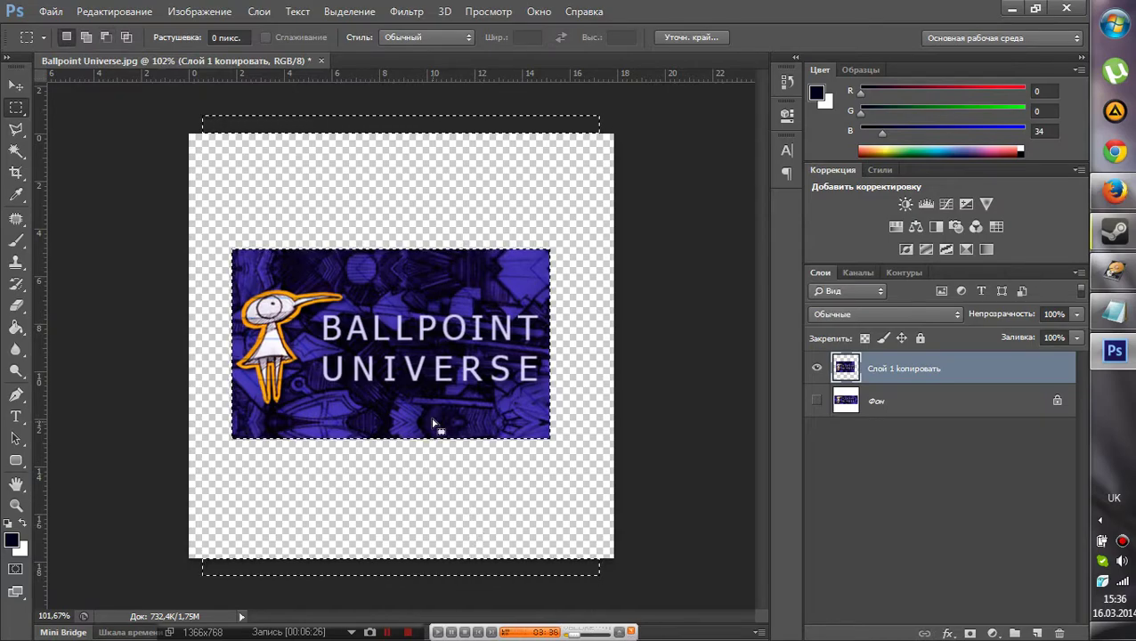
Step: Deselect, move the banner layer down to bring its hidden upper strip onto the canvas, and delete that strip
click(16, 86)
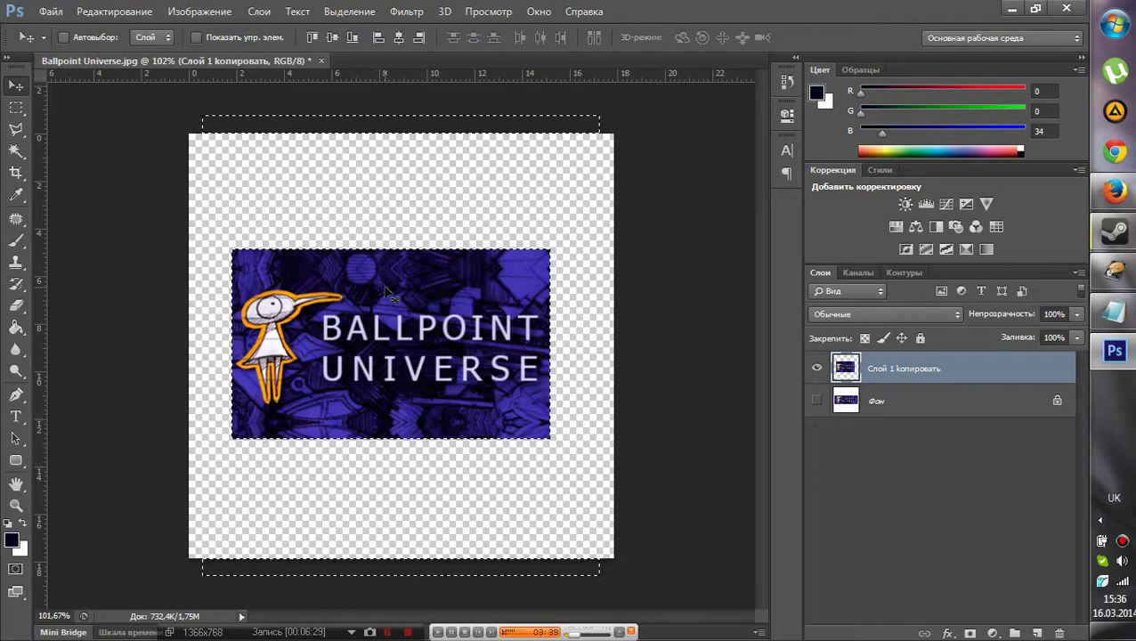
key(ctrl+d)
drag(391, 294, 384, 387)
click(16, 107)
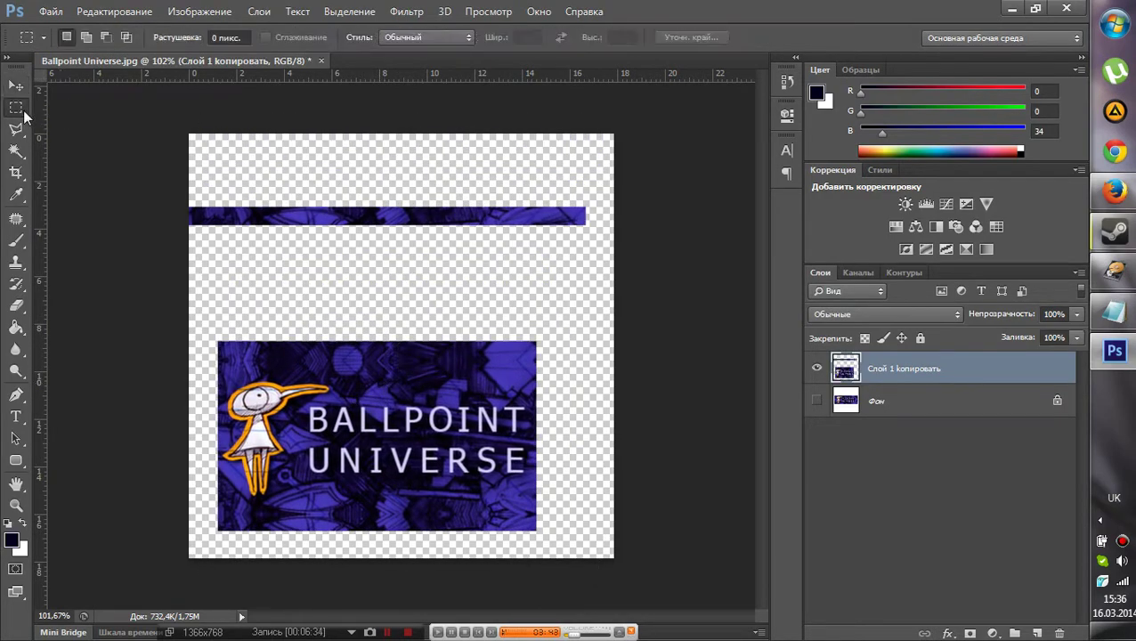
drag(610, 265, 54, 203)
key(Delete)
key(ctrl+d)
Step: Move the banner up to the canvas's upper edge and delete the leftover strip below it, leaving nothing selected
key(v)
drag(360, 410, 371, 203)
click(16, 107)
drag(755, 375, 89, 588)
key(Delete)
key(ctrl+d)
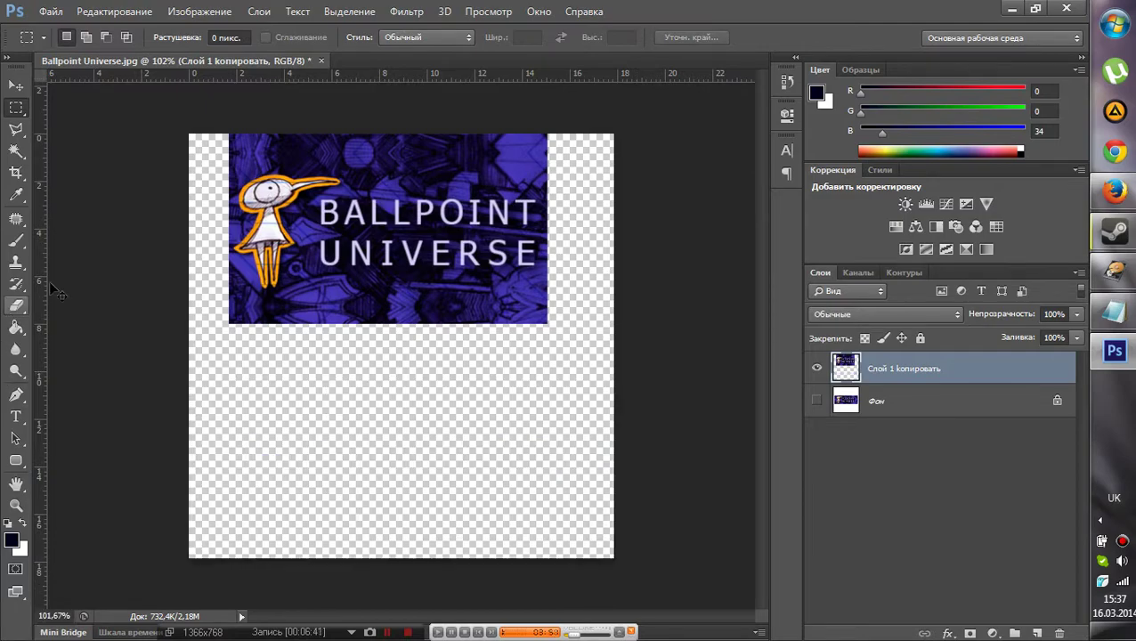
Step: Move the banner back to the canvas centre and copy its pixels into a new 375 × 224 pixel document
click(15, 86)
drag(376, 236, 398, 354)
ctrl+click(846, 369)
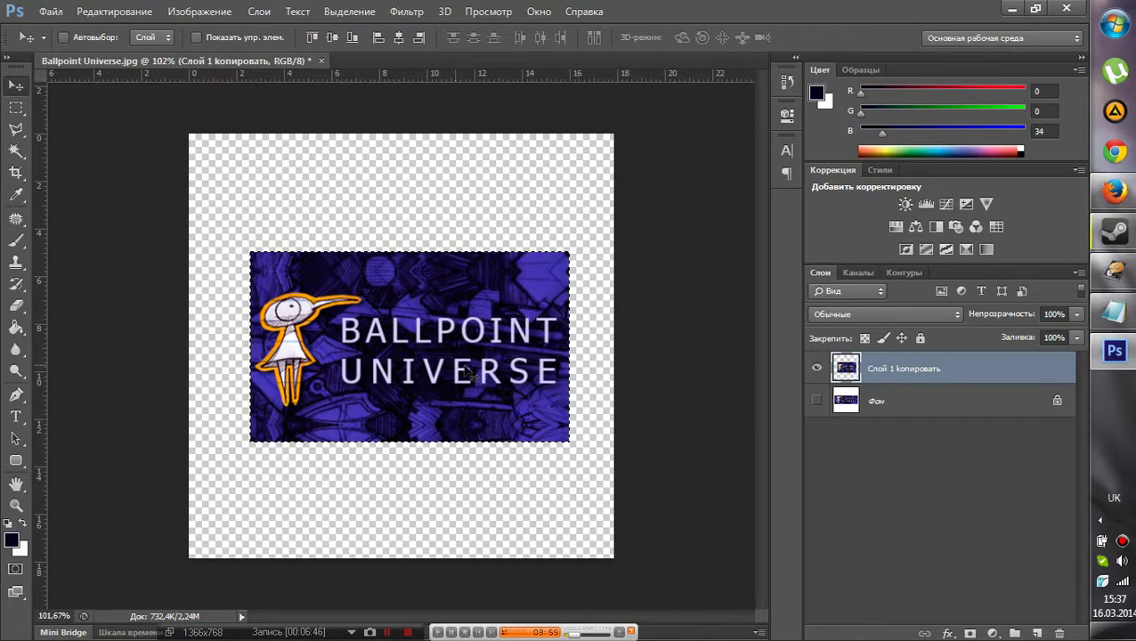
key(ctrl+c)
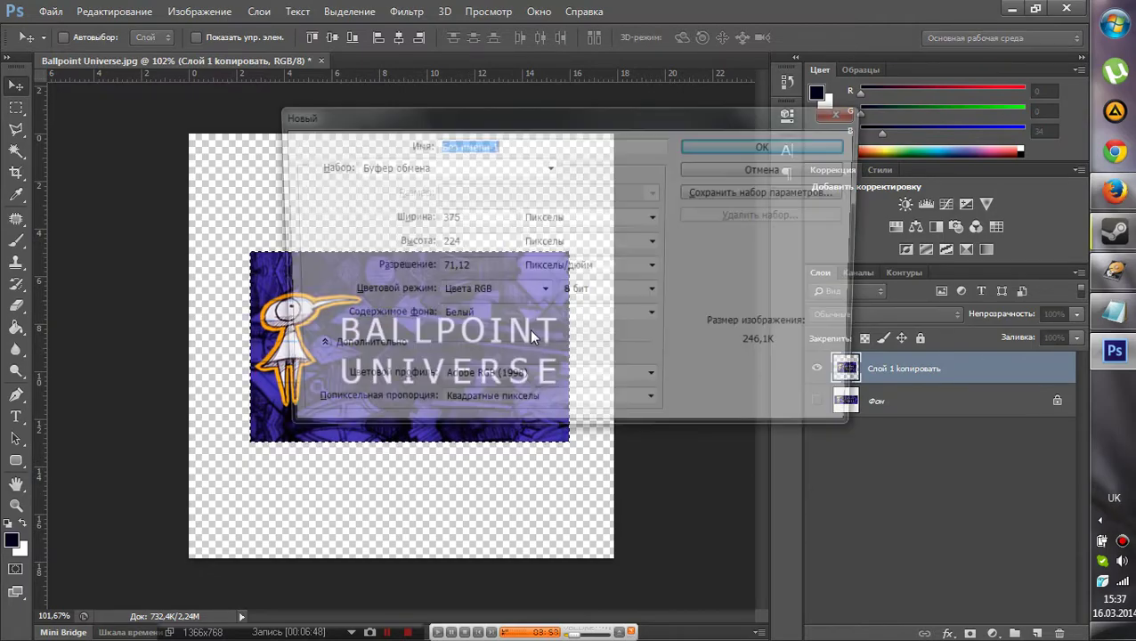
key(ctrl+n)
key(ctrl+v)
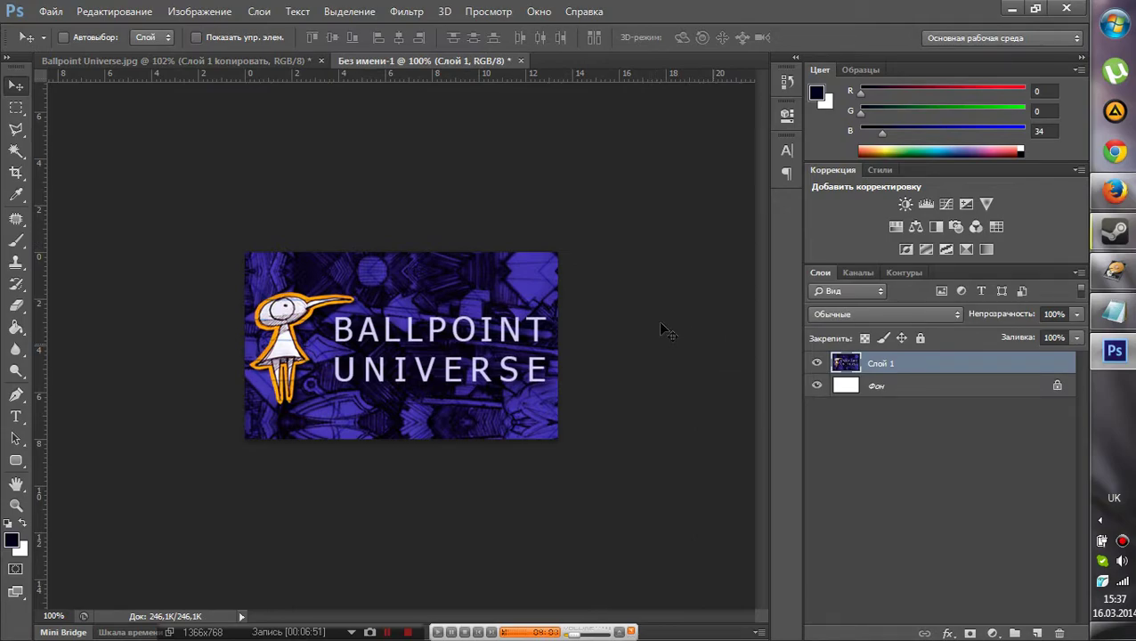
Step: Close Ballpoint Universe.jpg without saving its changes
click(258, 61)
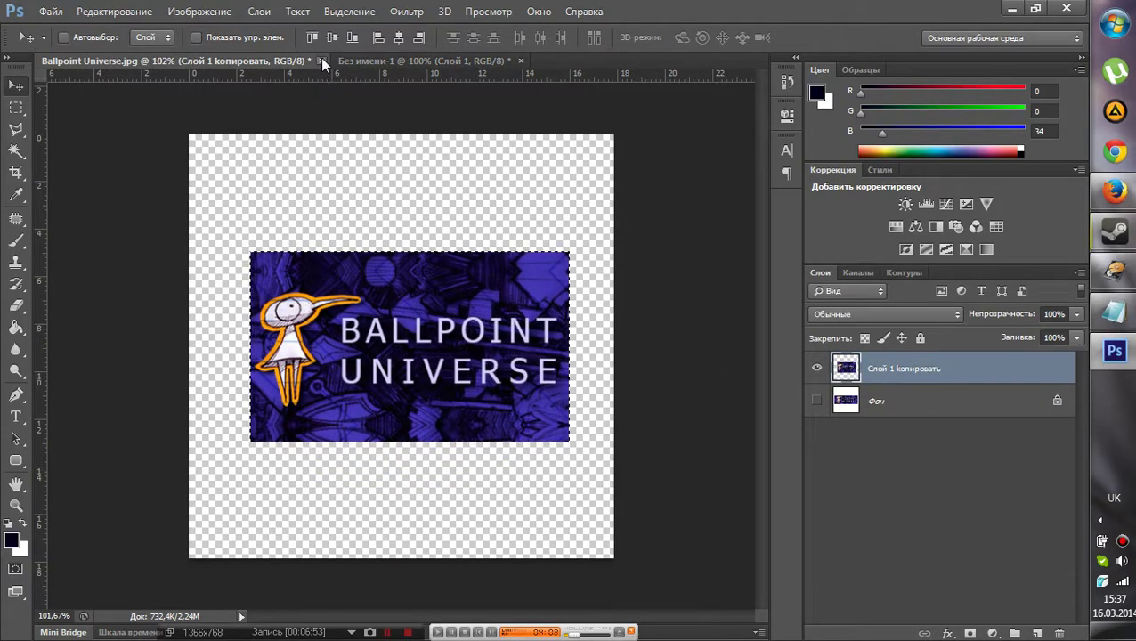
click(322, 60)
click(656, 321)
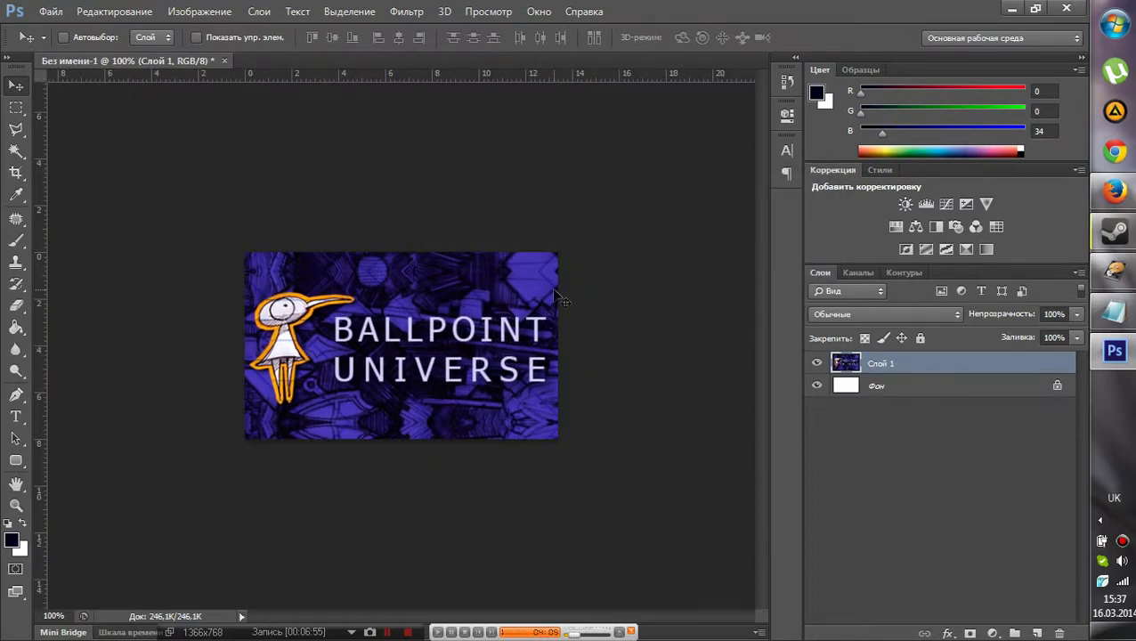
Step: Add a text box below UNIVERSE in the new document containing "№1" and commit it
click(16, 416)
drag(347, 378, 506, 438)
text(№1)
key(ctrl+Return)
click(17, 86)
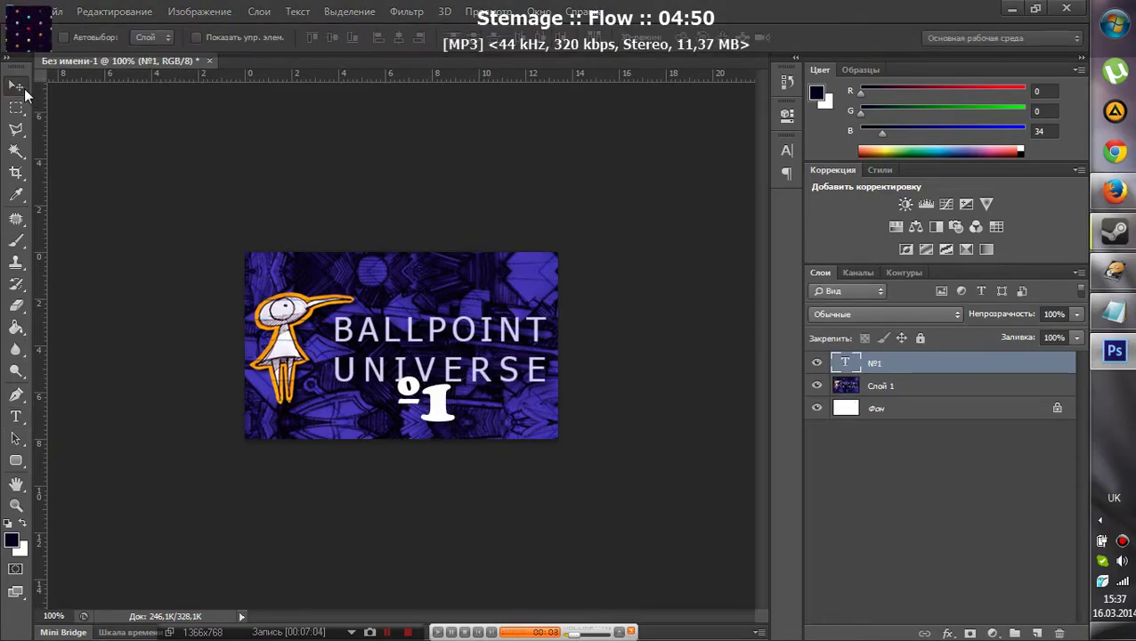
Step: Move the №1 text slightly down and left to sit clear beneath UNIVERSE, just above the banner's lower edge
mouse_move(429, 415)
mouse_down()
mouse_move(436, 426)
mouse_move(389, 416)
mouse_move(429, 420)
mouse_up()
key(Down)
key(Down)
key(Down)
key(Right)
key(Right)
key(Left)
key(Left)
key(Left)
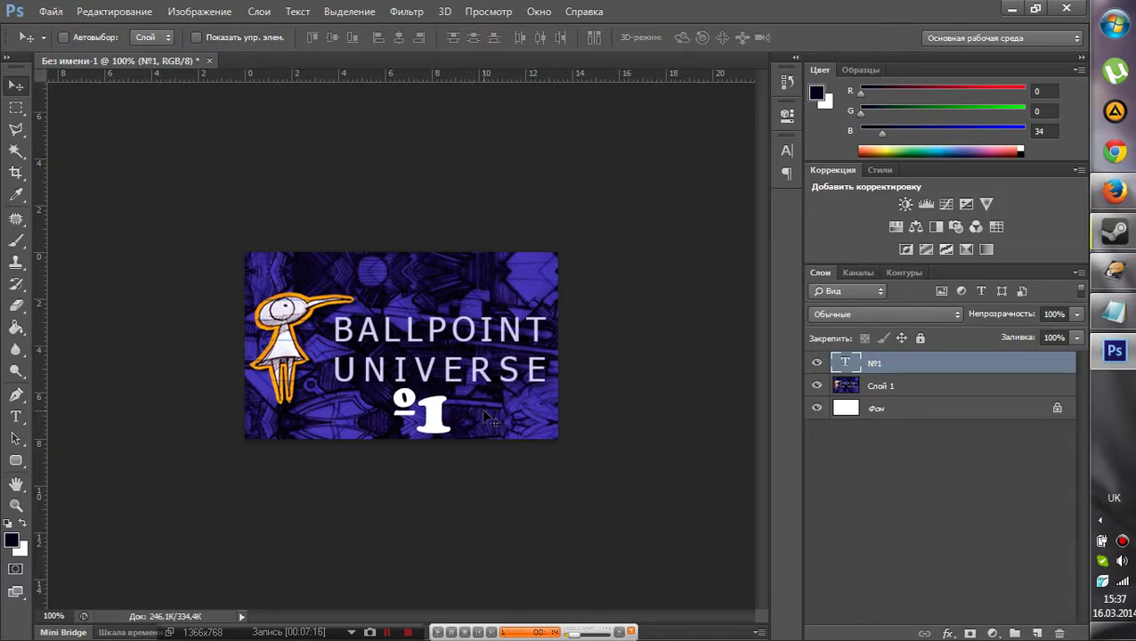
key(Up)
scroll(538, 418, up, 2)
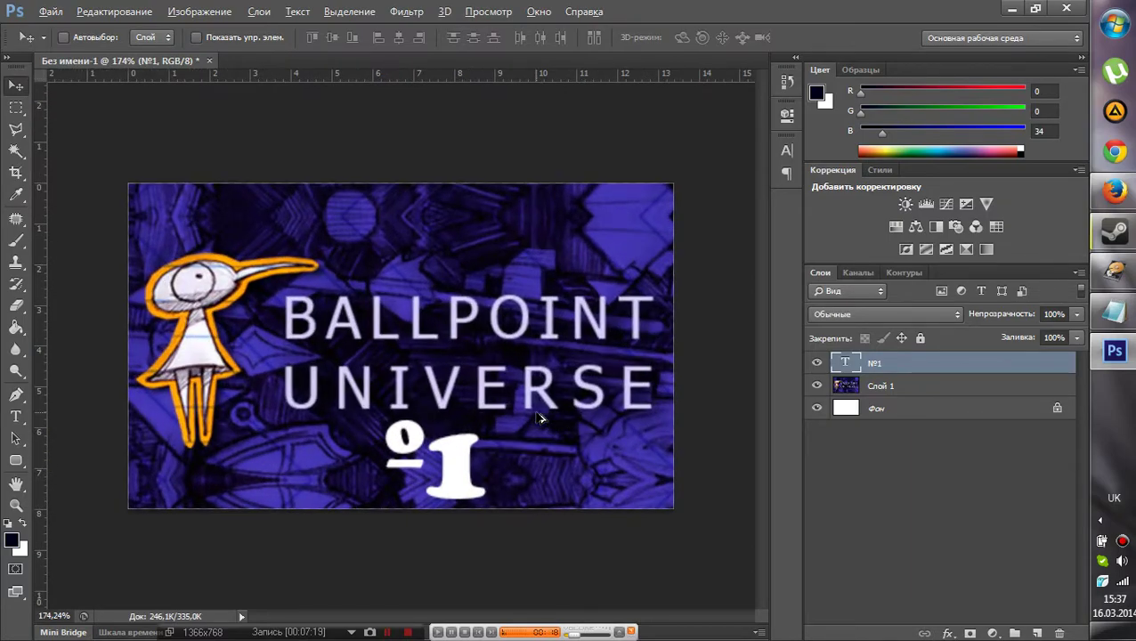
Step: Swap the foreground and background colours, try the dark colour on the №1 text, and refill it with white
key(x)
key(ctrl+BackSpace)
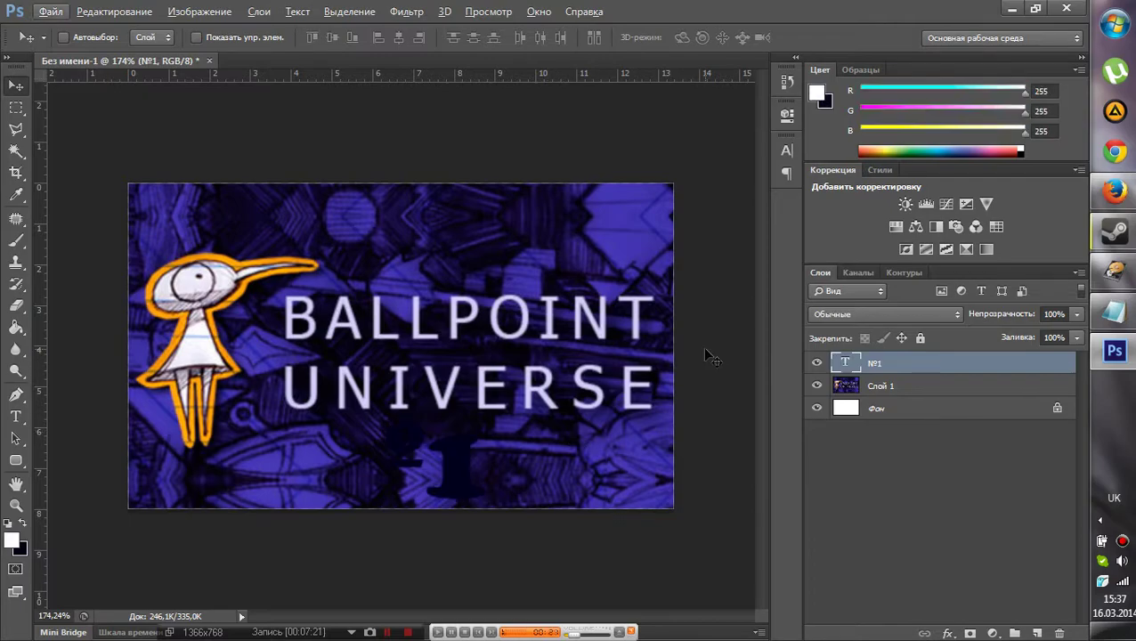
key(alt+BackSpace)
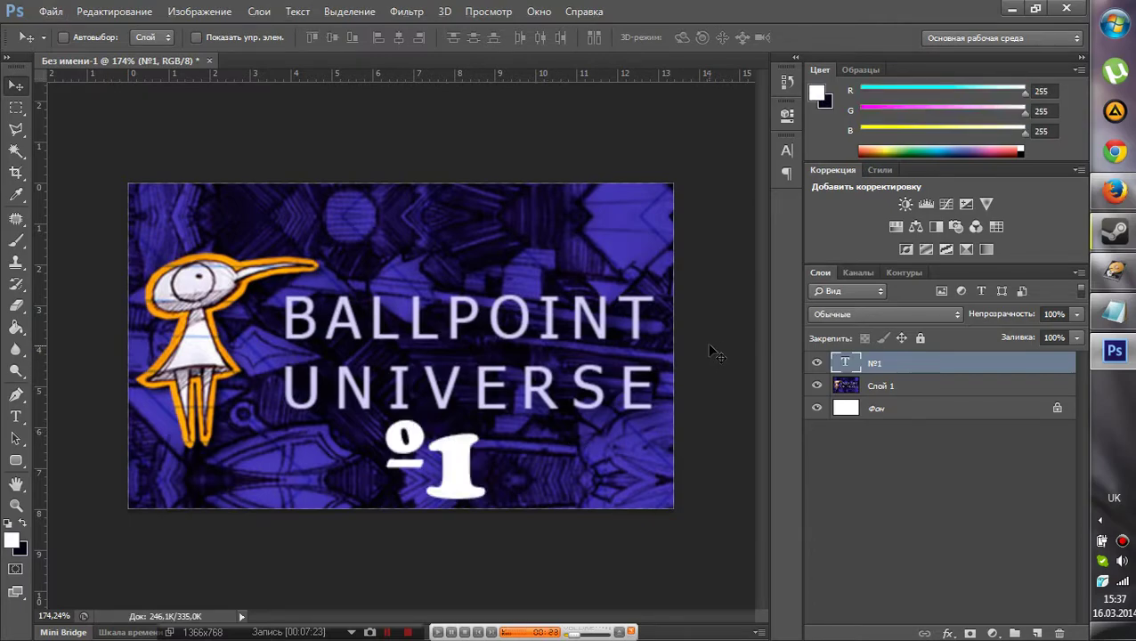
scroll(716, 356, up, 1)
key(alt)
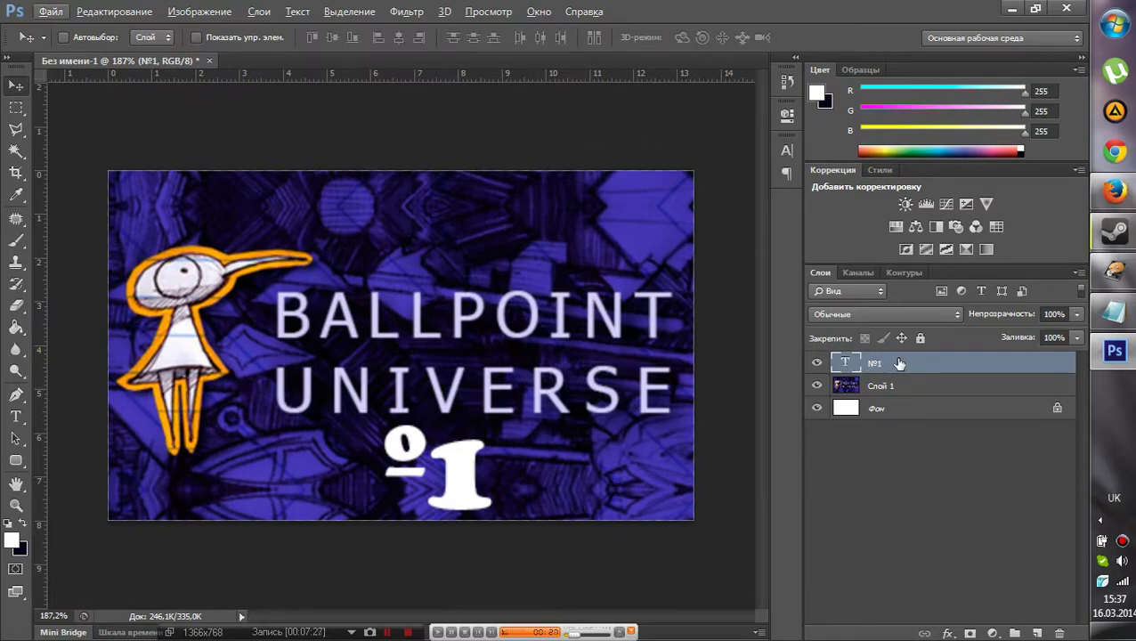
Step: Add an outer glow to the №1 text layer, taking its colour from the character's orange outline
double_click(897, 362)
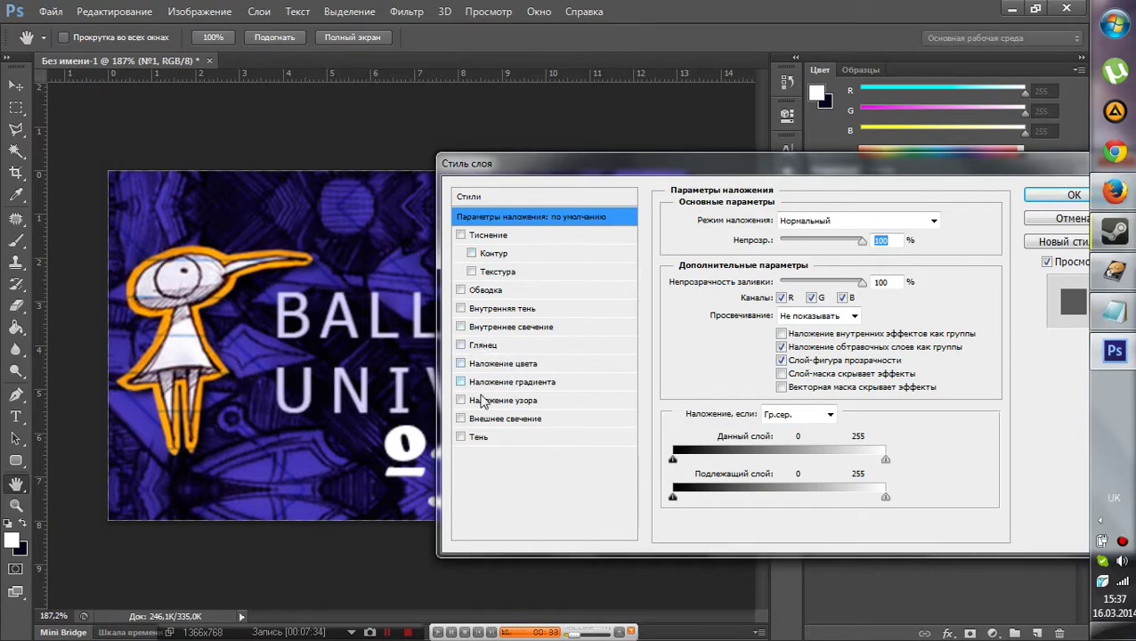
click(461, 418)
drag(587, 177, 735, 163)
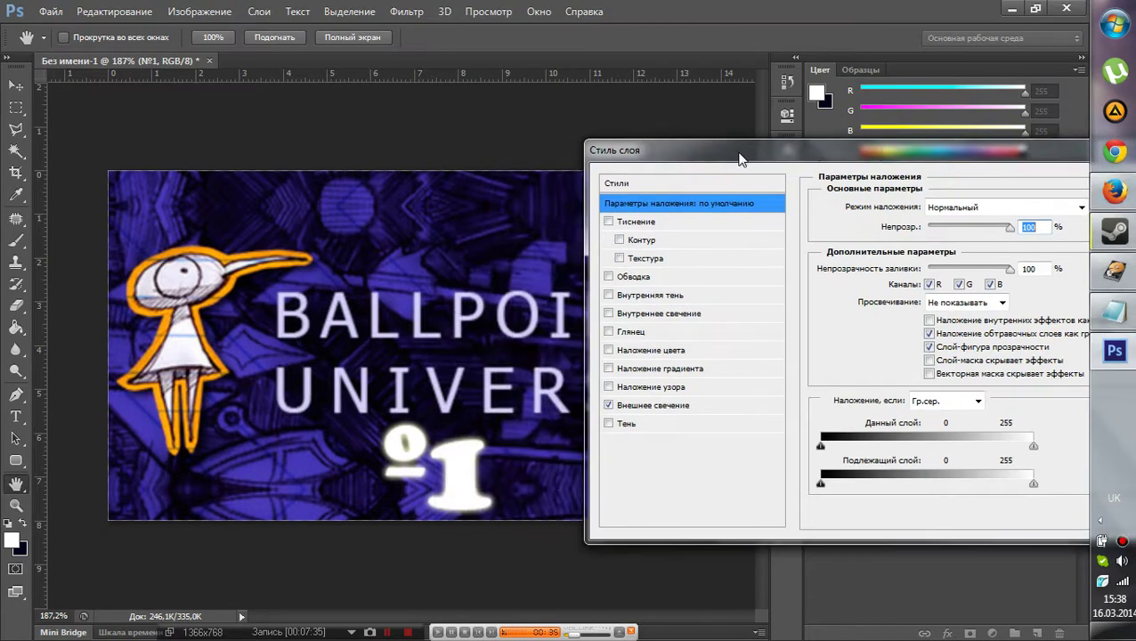
click(718, 404)
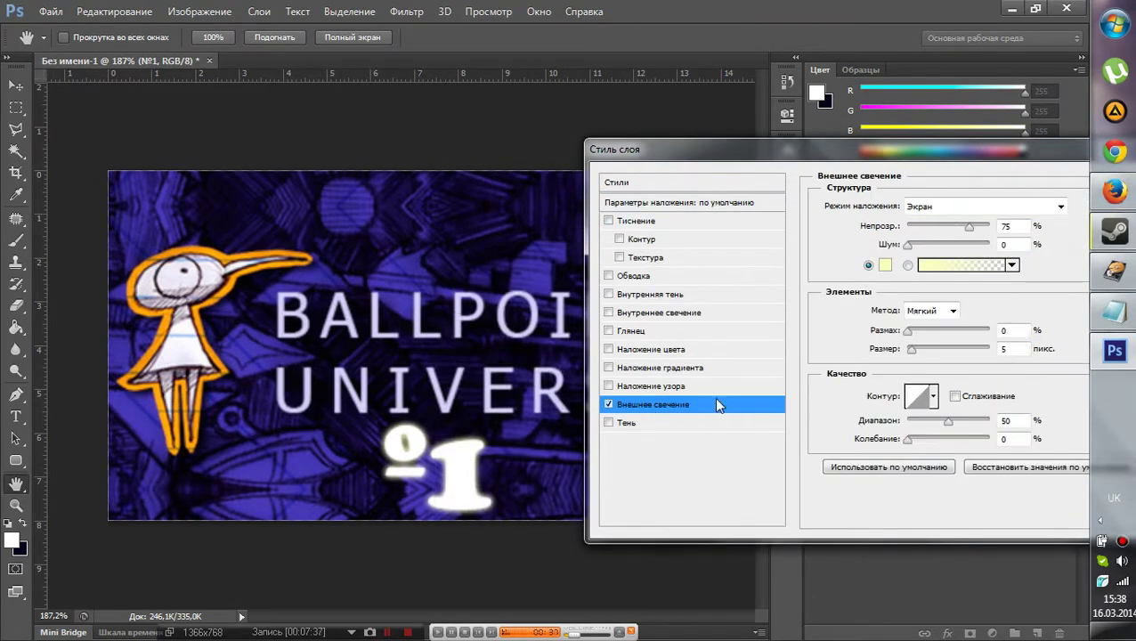
click(884, 265)
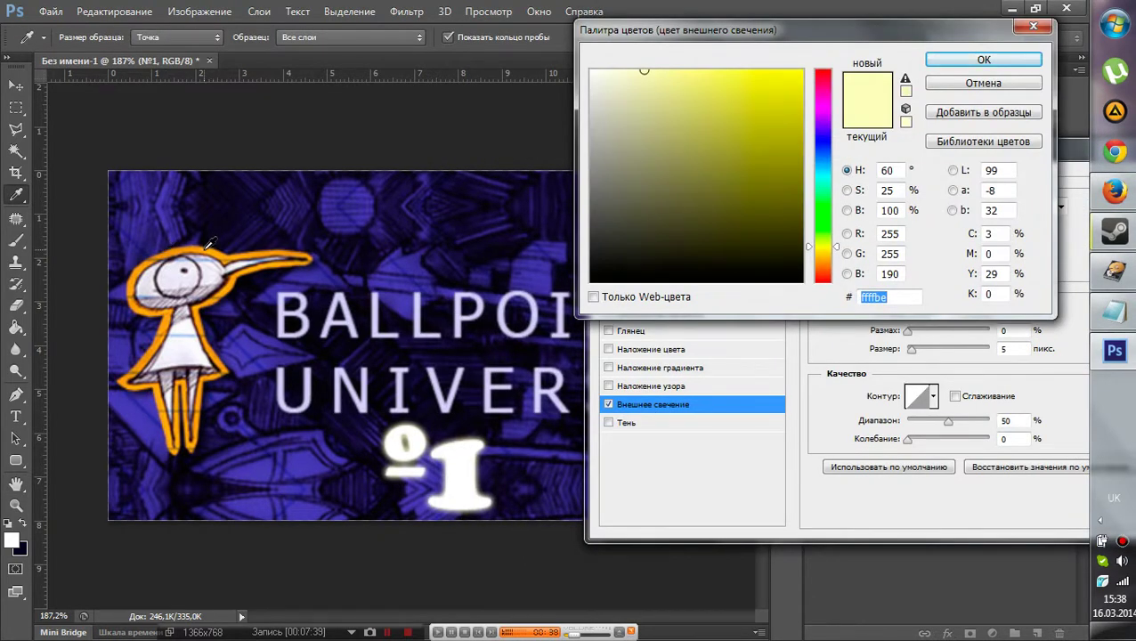
click(209, 246)
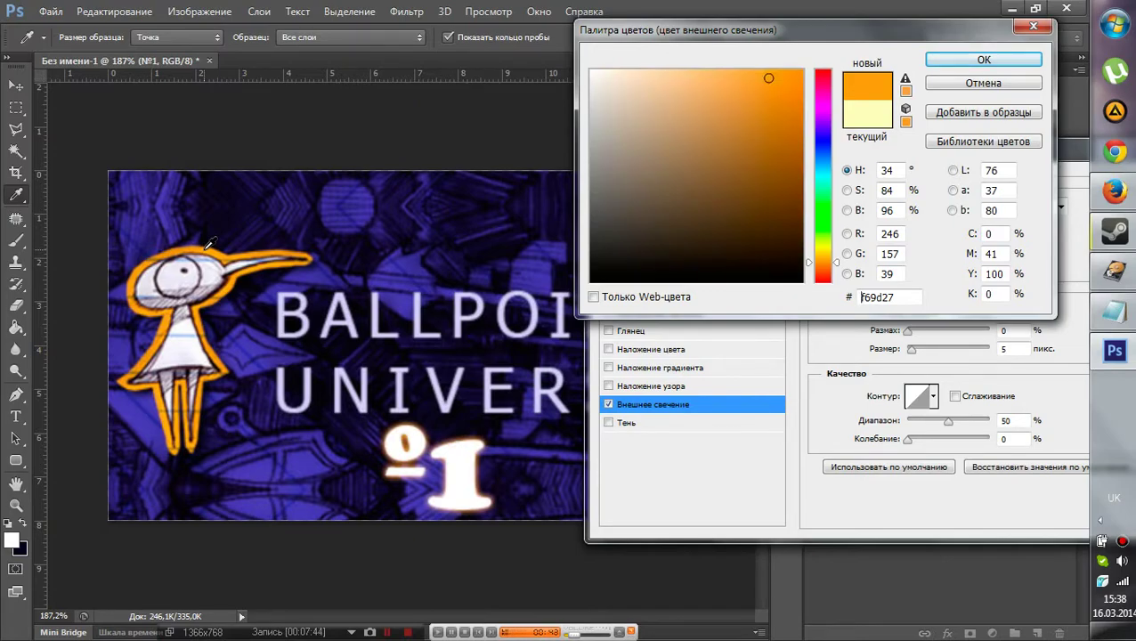
click(931, 62)
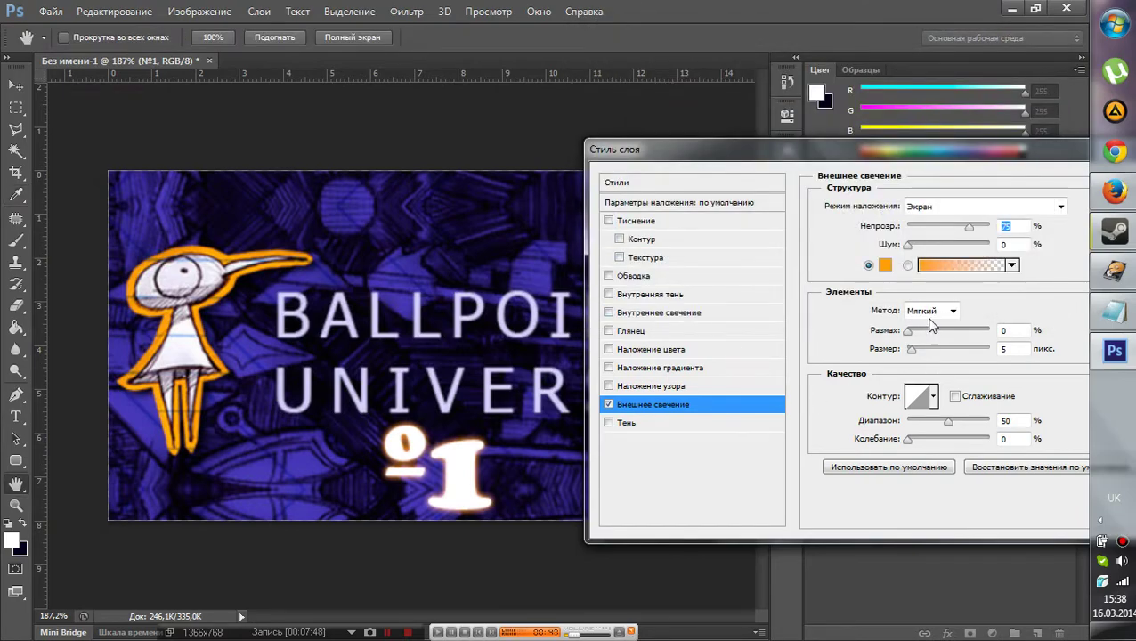
Step: Set the outer glow to 100% opacity, the Precise (Точный) technique and 55% spread
drag(970, 228, 1055, 236)
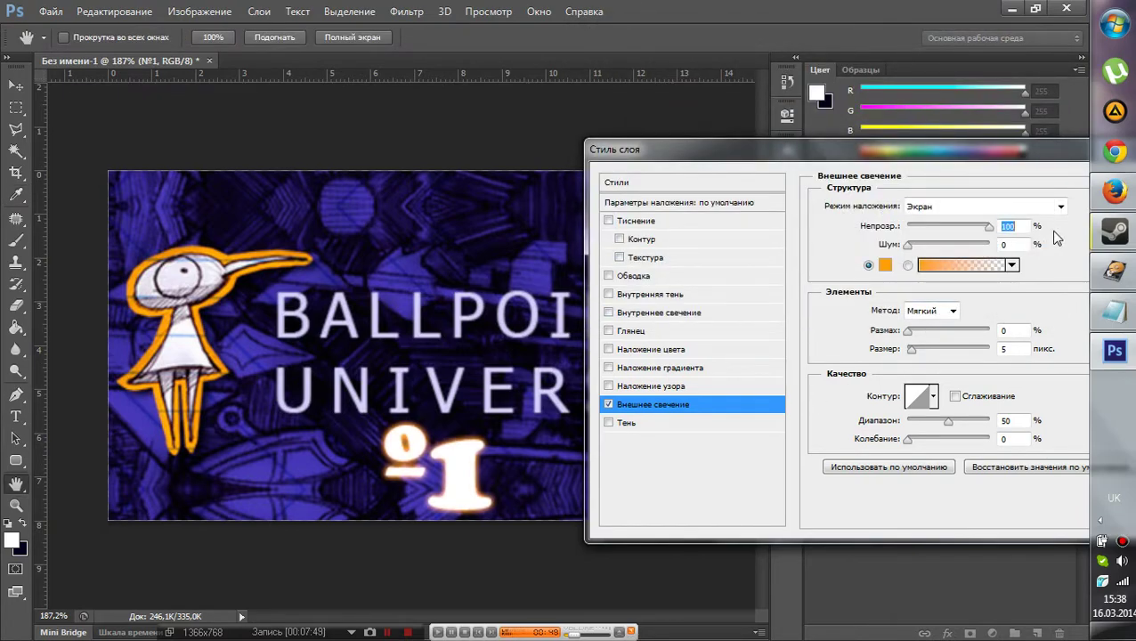
drag(907, 330, 960, 330)
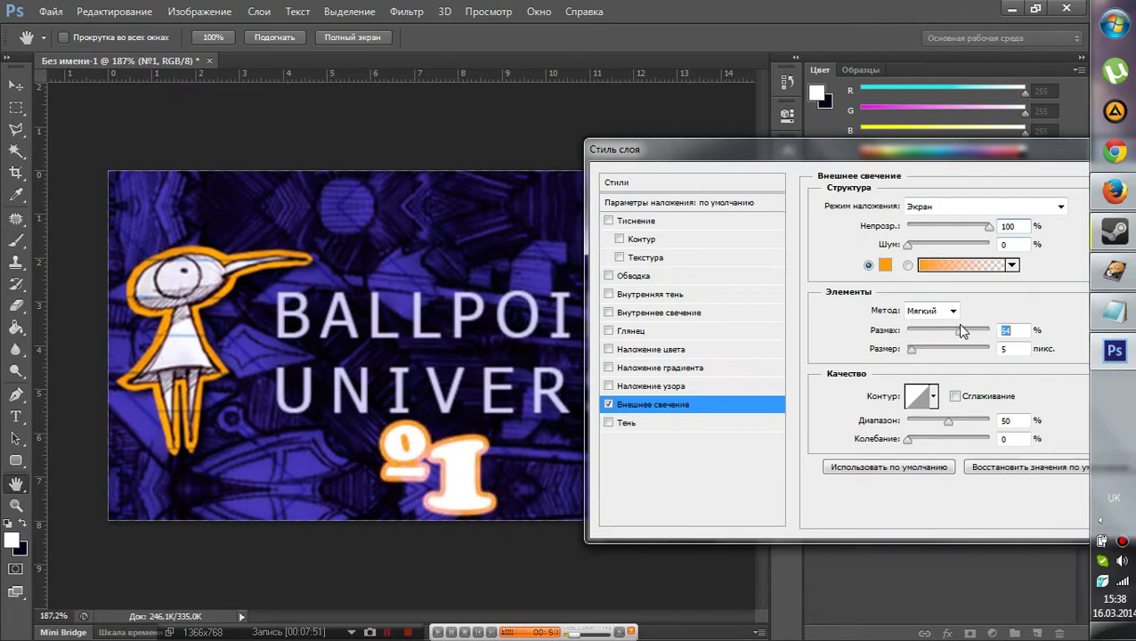
drag(912, 349, 938, 349)
click(953, 311)
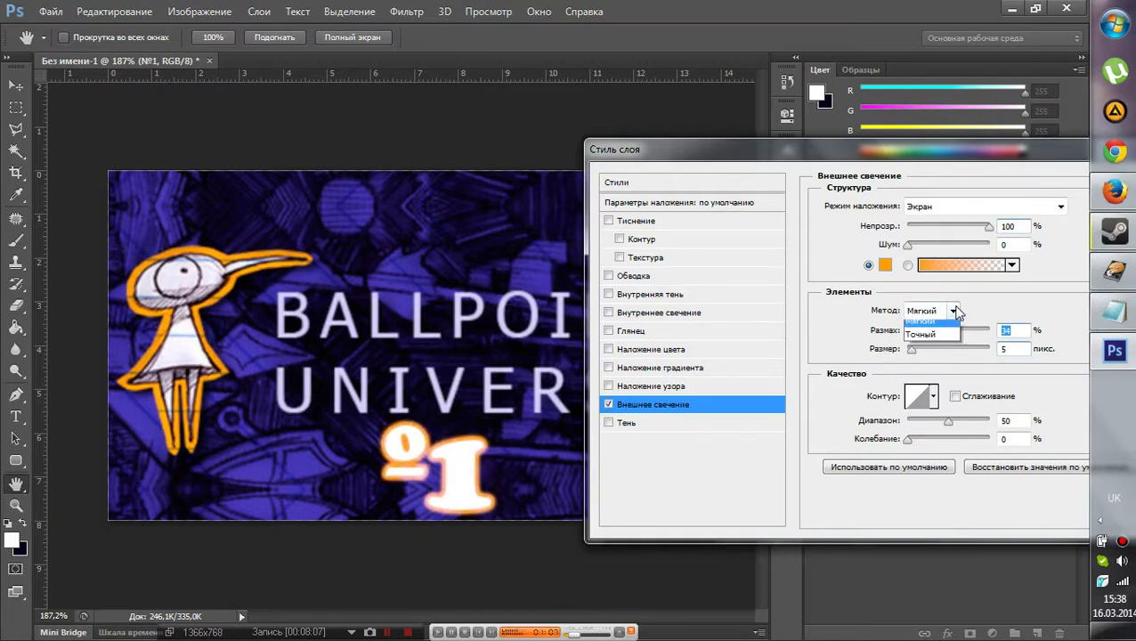
click(932, 335)
mouse_move(933, 336)
mouse_down()
mouse_move(980, 337)
mouse_move(955, 339)
mouse_up()
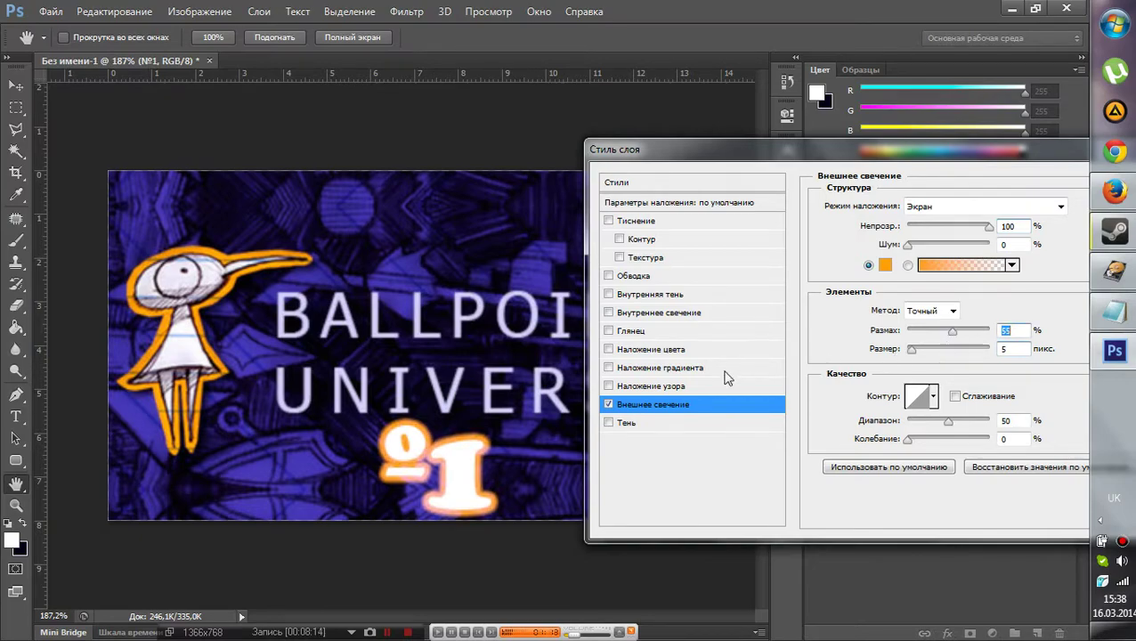
Step: Replace the outer glow with a stroke around №1, sampling its orange f8a11e from the character's outline
click(610, 404)
click(620, 279)
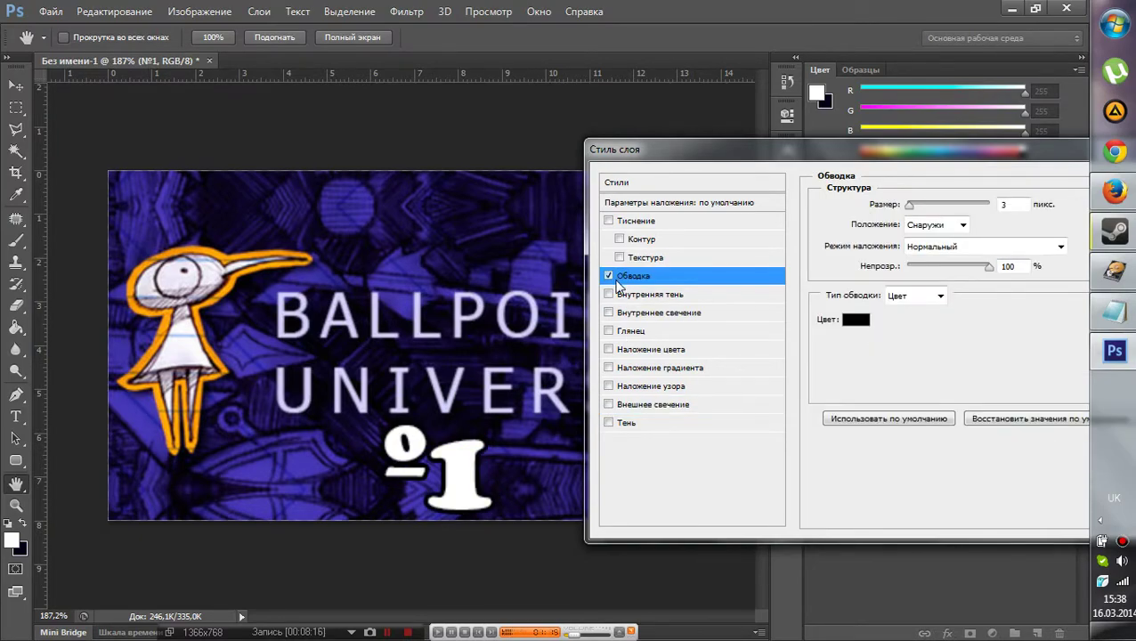
click(856, 319)
click(198, 246)
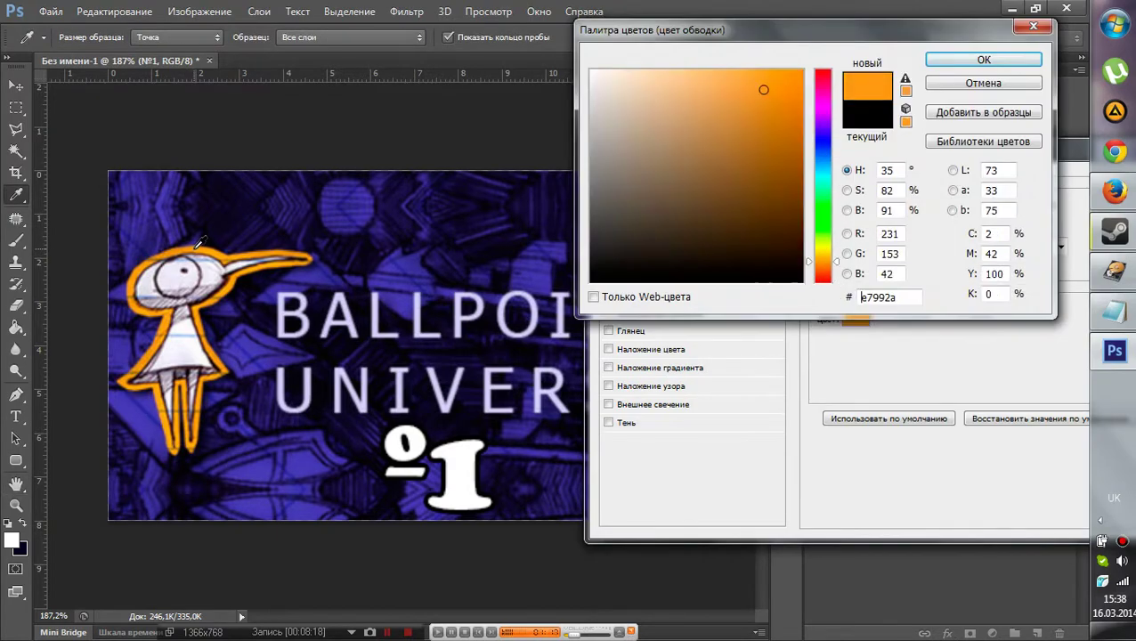
click(217, 354)
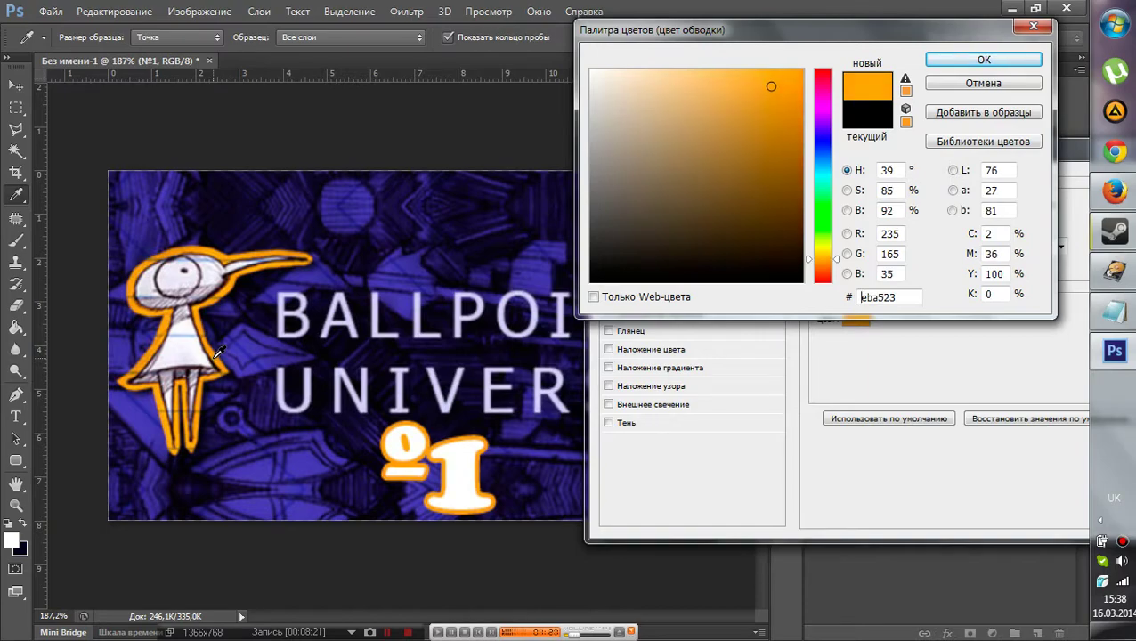
click(235, 282)
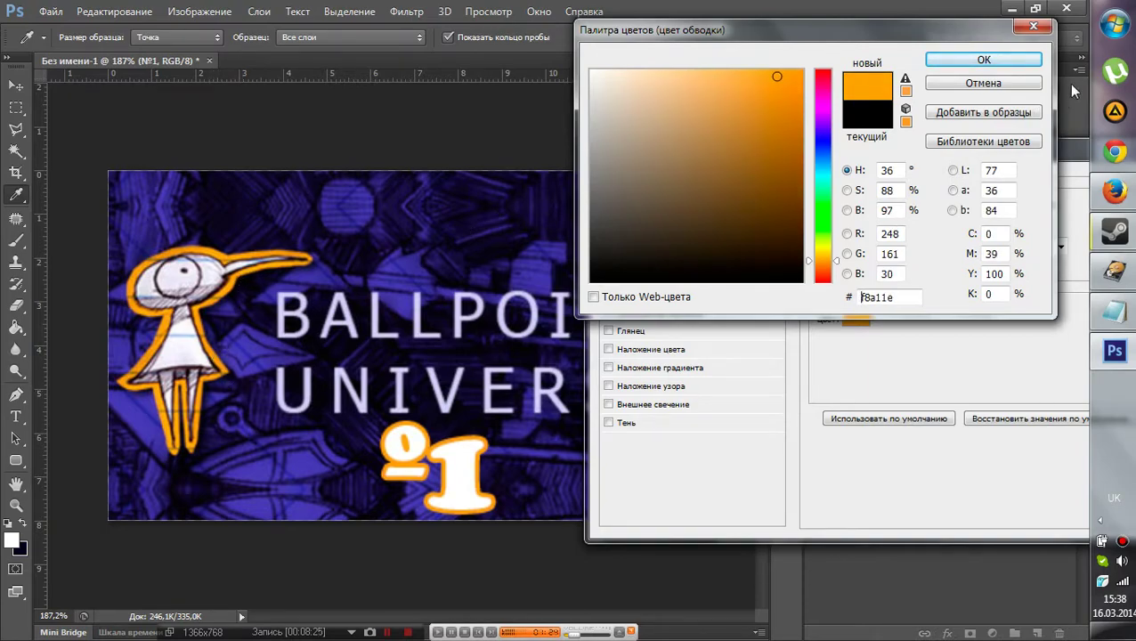
click(1006, 60)
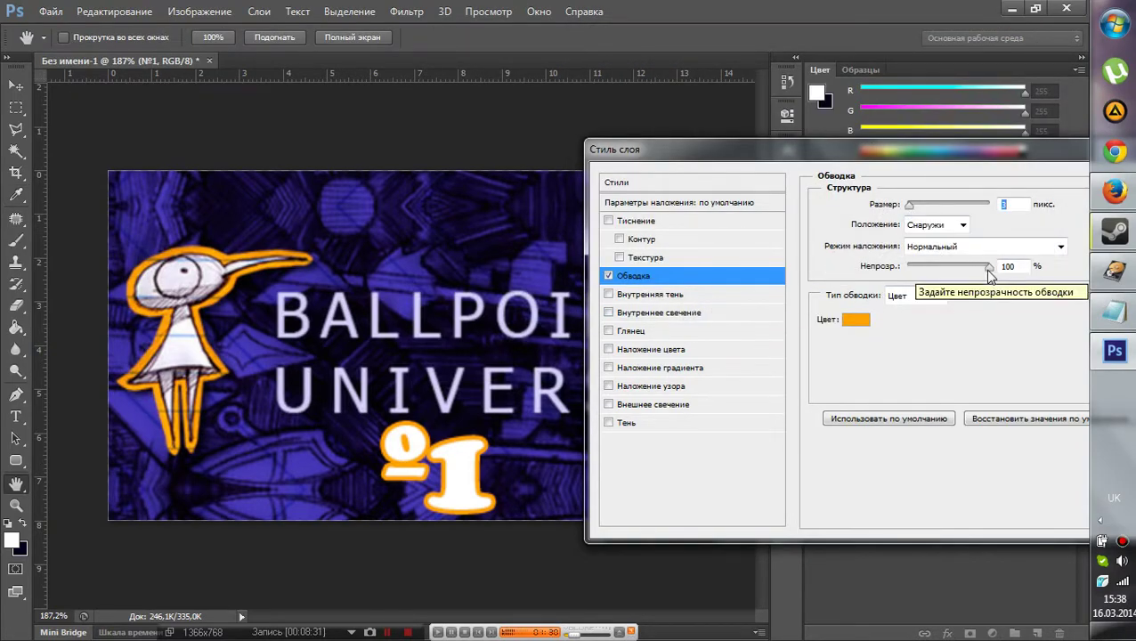
Step: Set the stroke colour to the more saturated orange ff9900 and its opacity to 65%
click(856, 319)
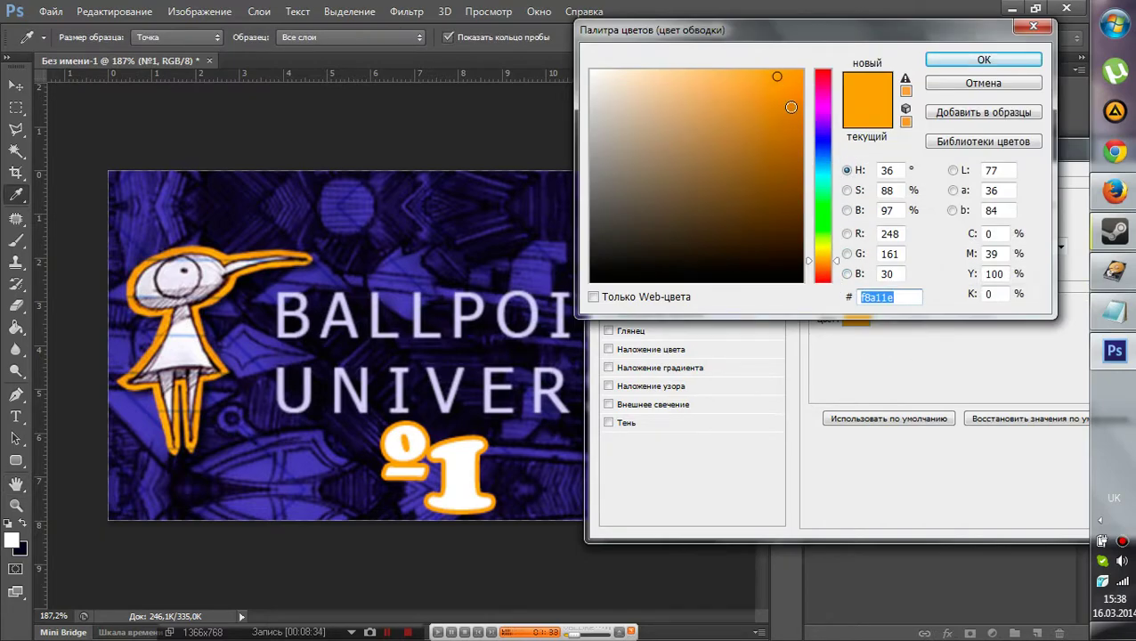
drag(785, 84, 803, 69)
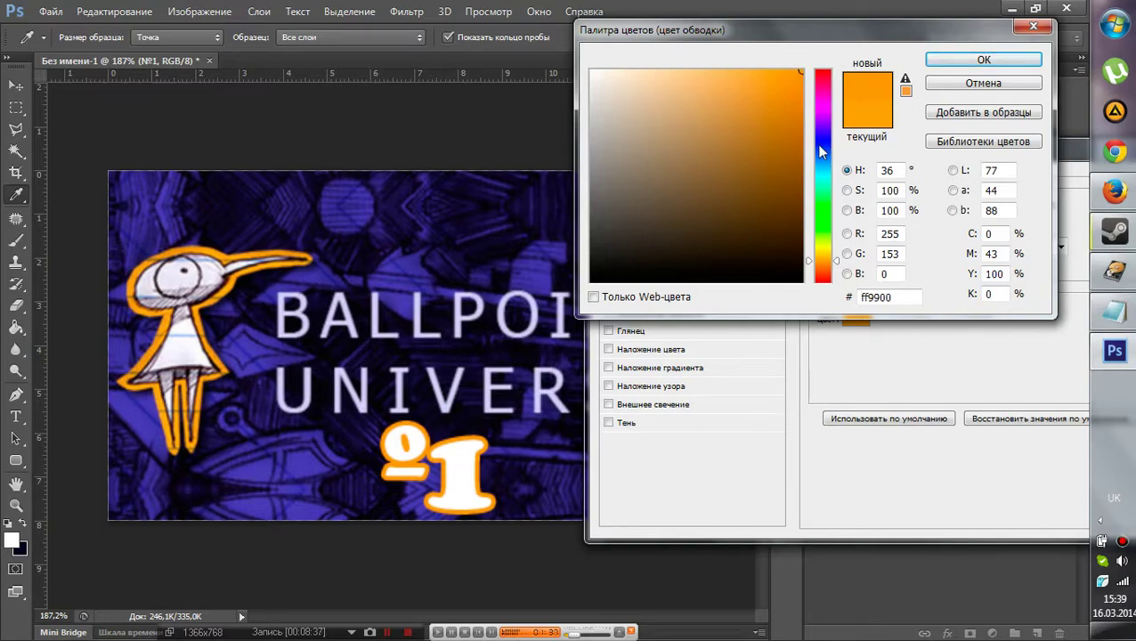
click(977, 60)
drag(978, 267, 959, 271)
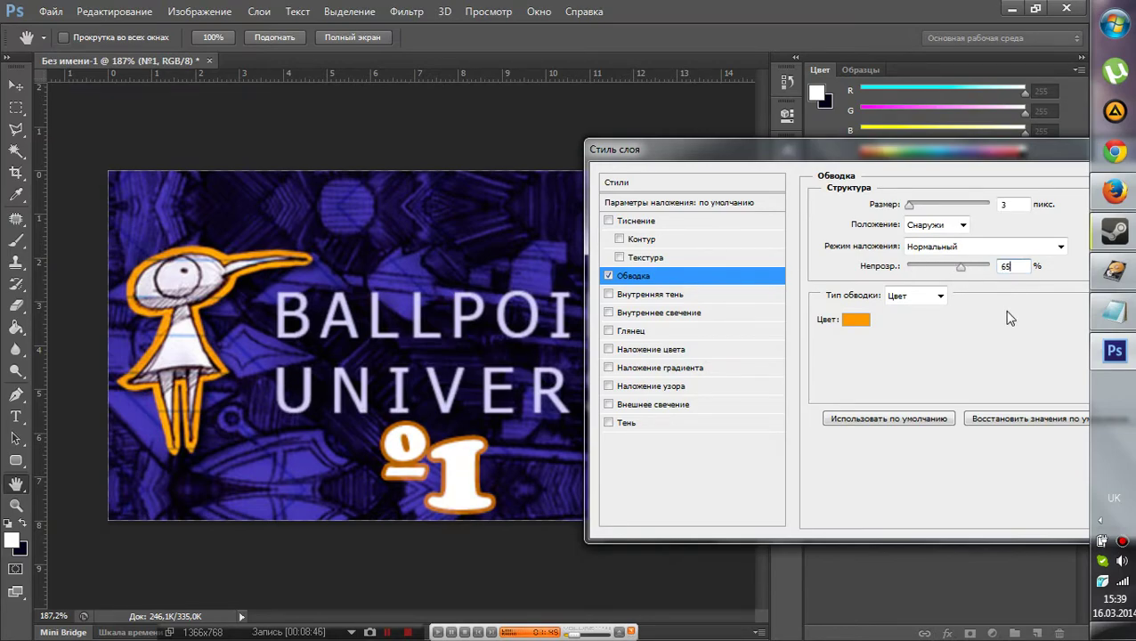
Step: Try the orange ff9000 and darker shades of it as the stroke colour
click(856, 319)
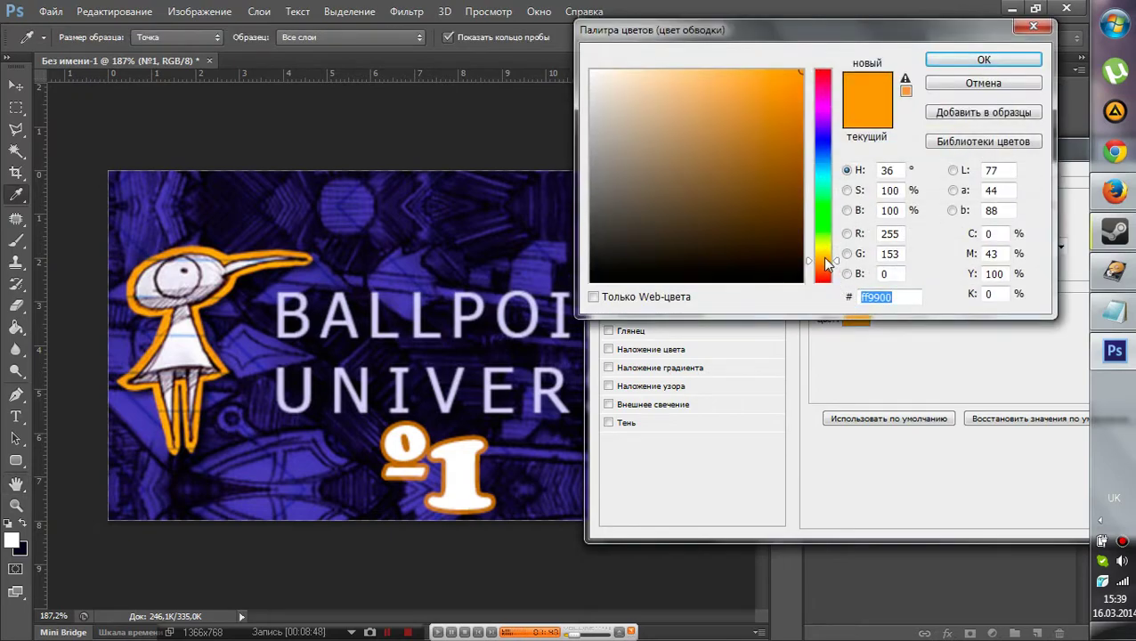
click(825, 257)
drag(824, 256, 825, 262)
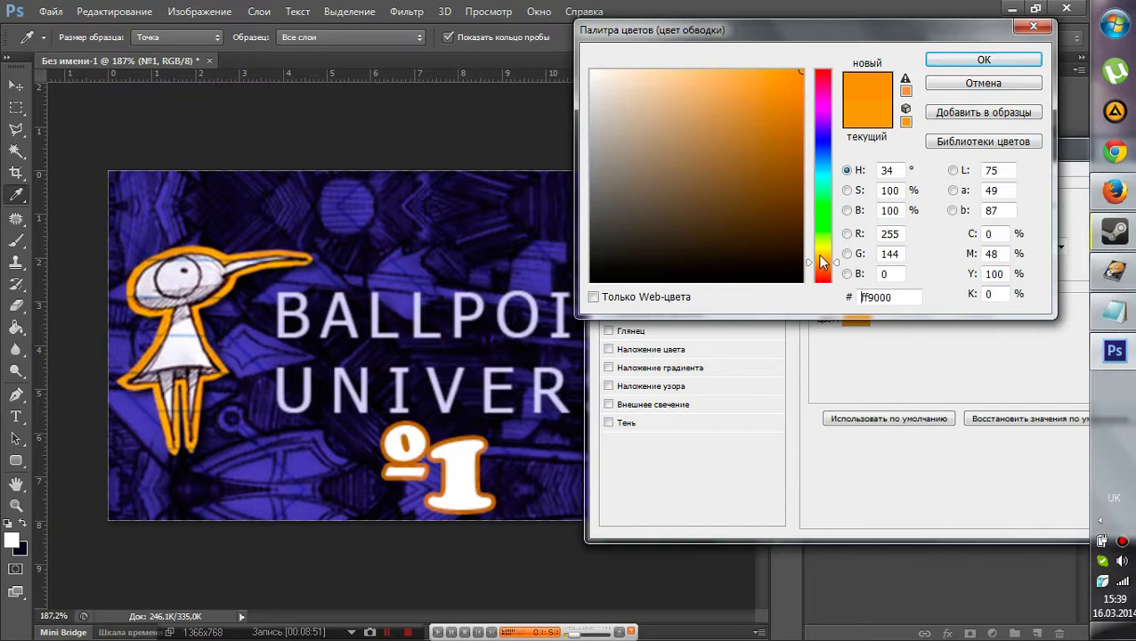
click(780, 218)
mouse_move(780, 217)
mouse_down()
mouse_move(781, 114)
mouse_move(816, 45)
mouse_up()
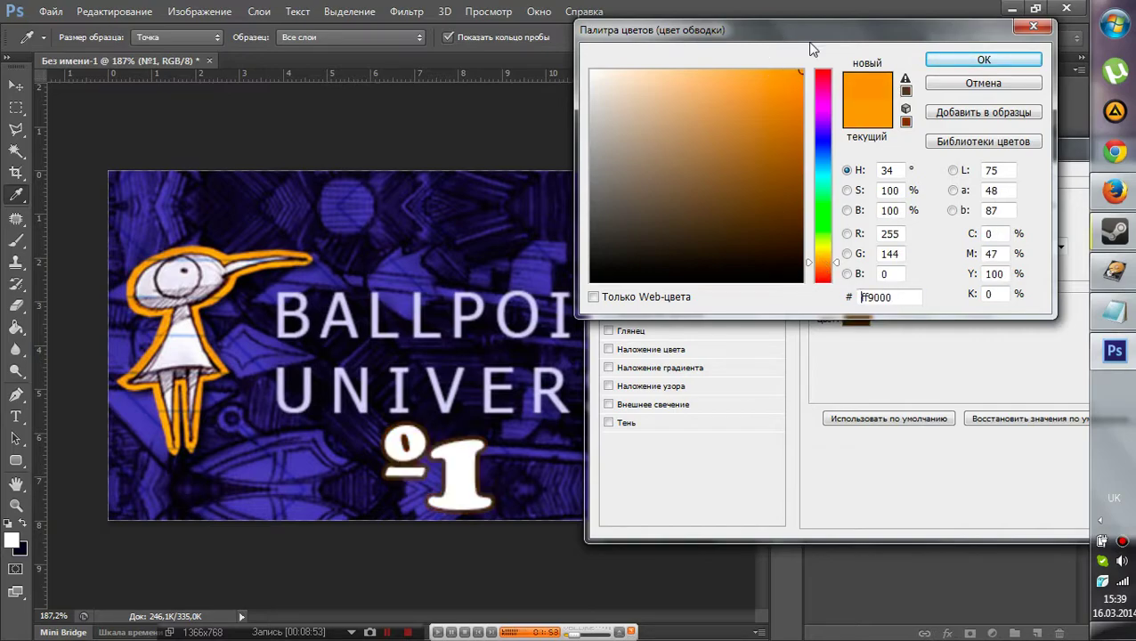
Step: Try yellower stroke hues such as ffba00, ffde00 and ffb400, then return to ff9000
click(824, 257)
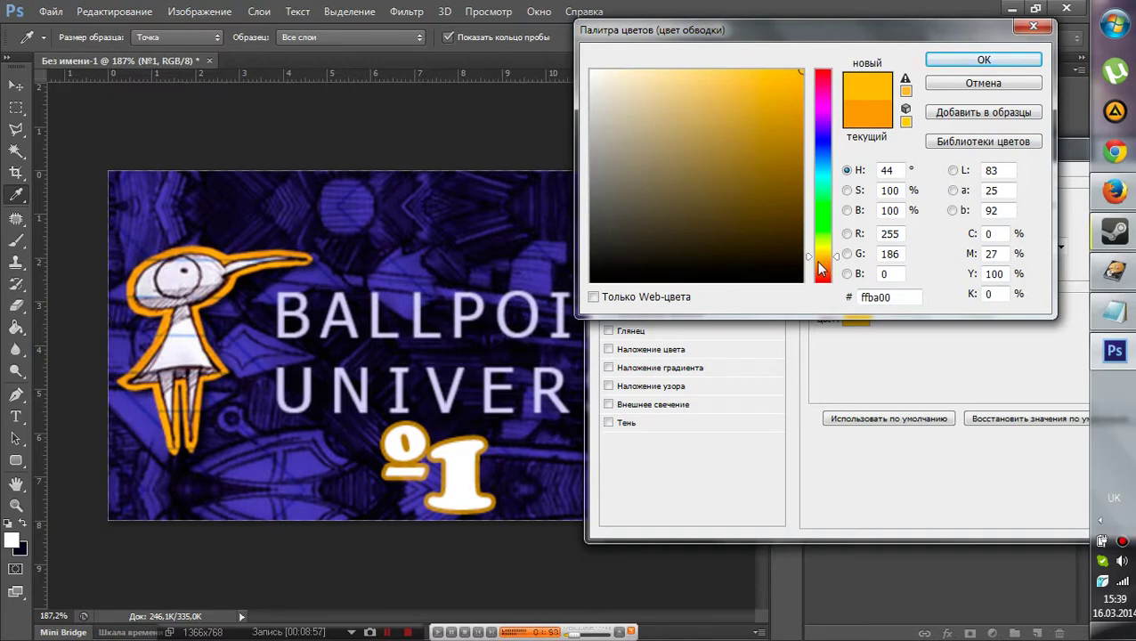
drag(825, 255, 832, 257)
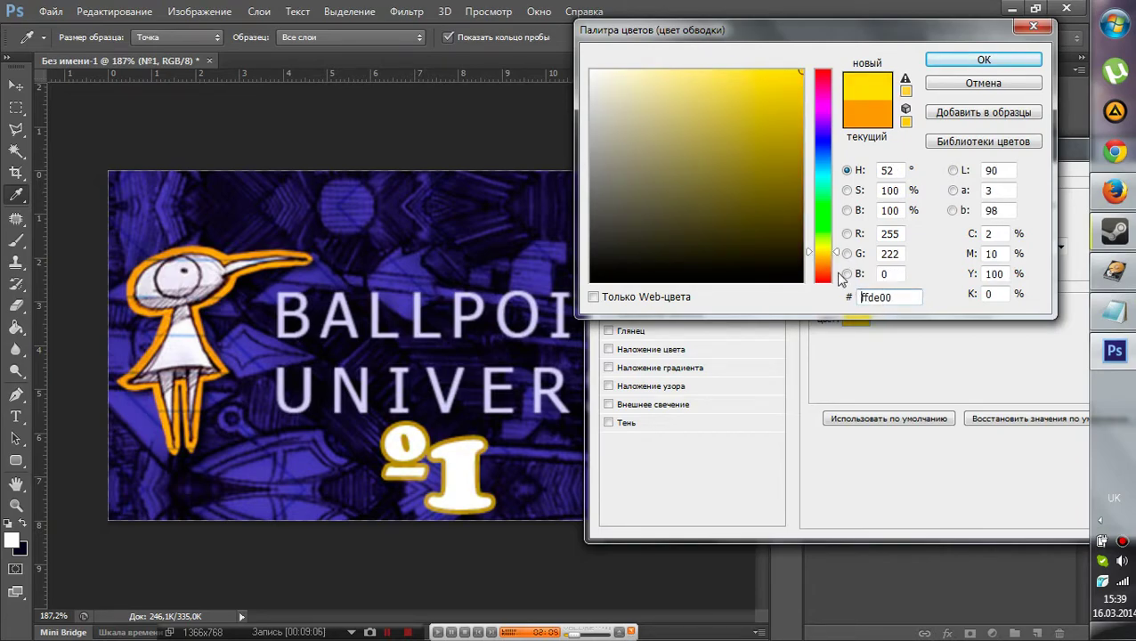
drag(832, 250, 837, 256)
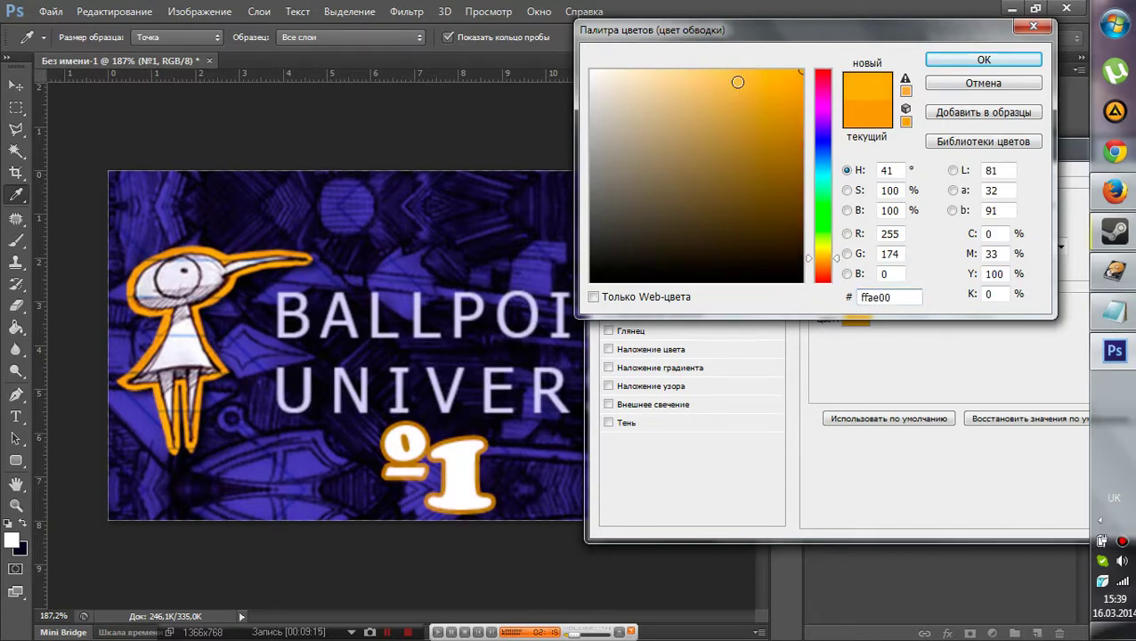
click(709, 79)
mouse_move(710, 80)
mouse_down()
mouse_move(803, 84)
mouse_move(782, 118)
mouse_move(804, 79)
mouse_move(823, 80)
mouse_up()
drag(823, 260, 824, 261)
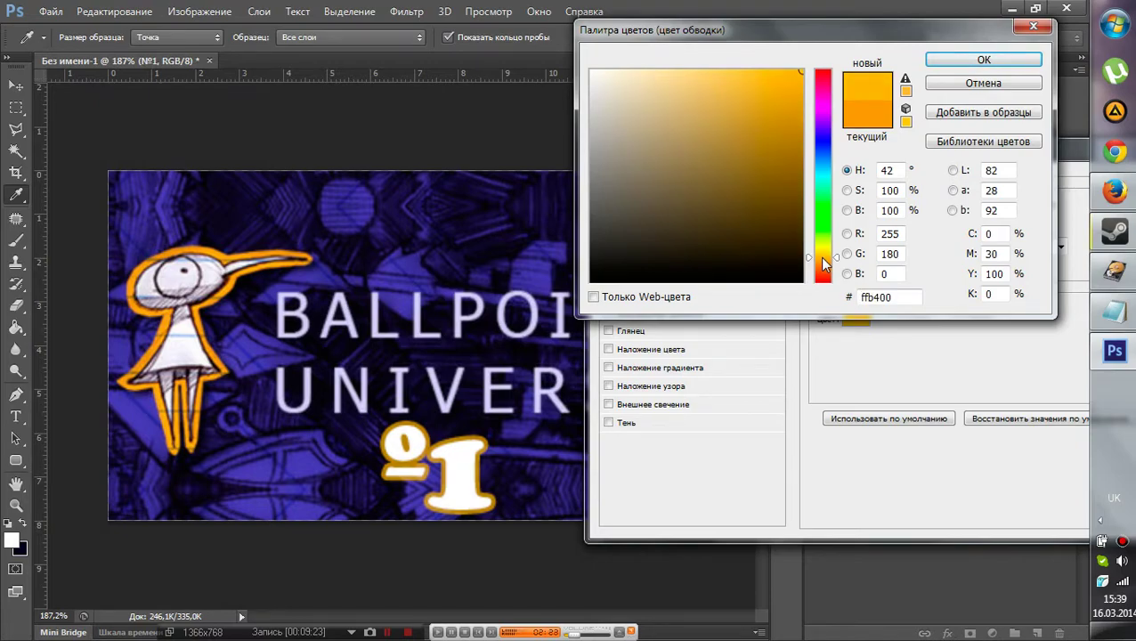
drag(825, 260, 824, 265)
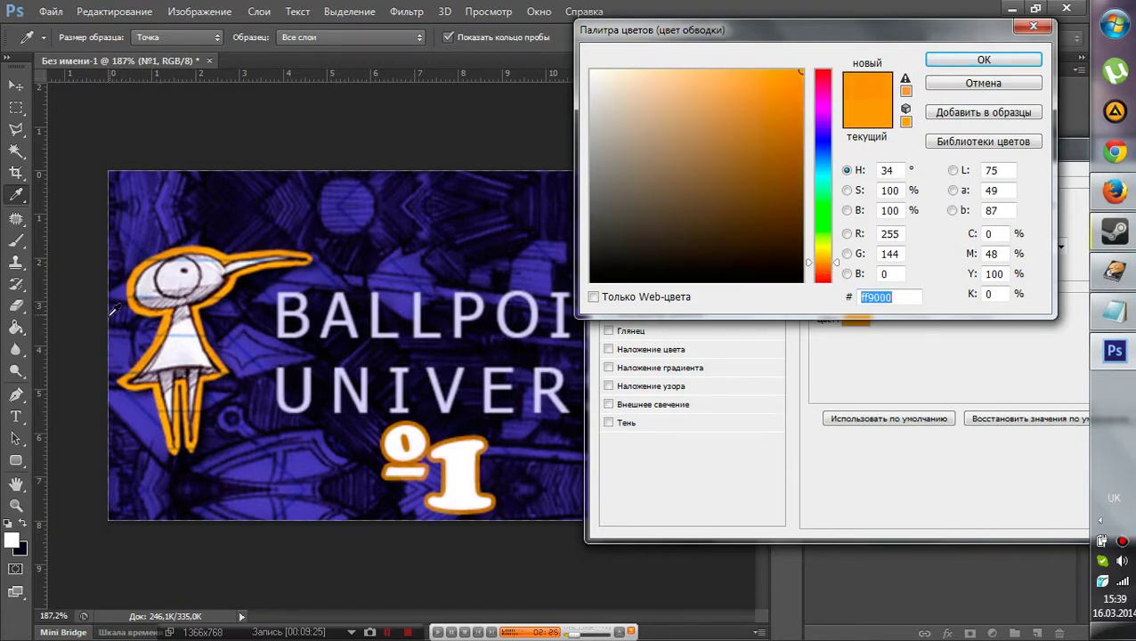
Step: Resample the stroke colour from the character's outline and raise it to full saturation and brightness, ffa000
click(145, 358)
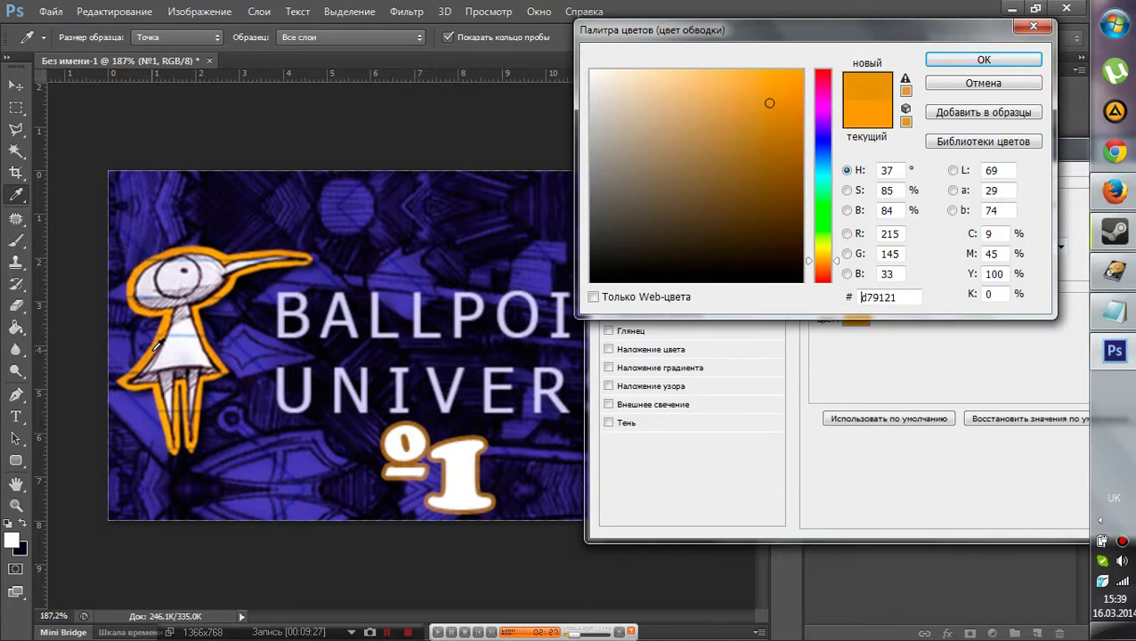
click(236, 278)
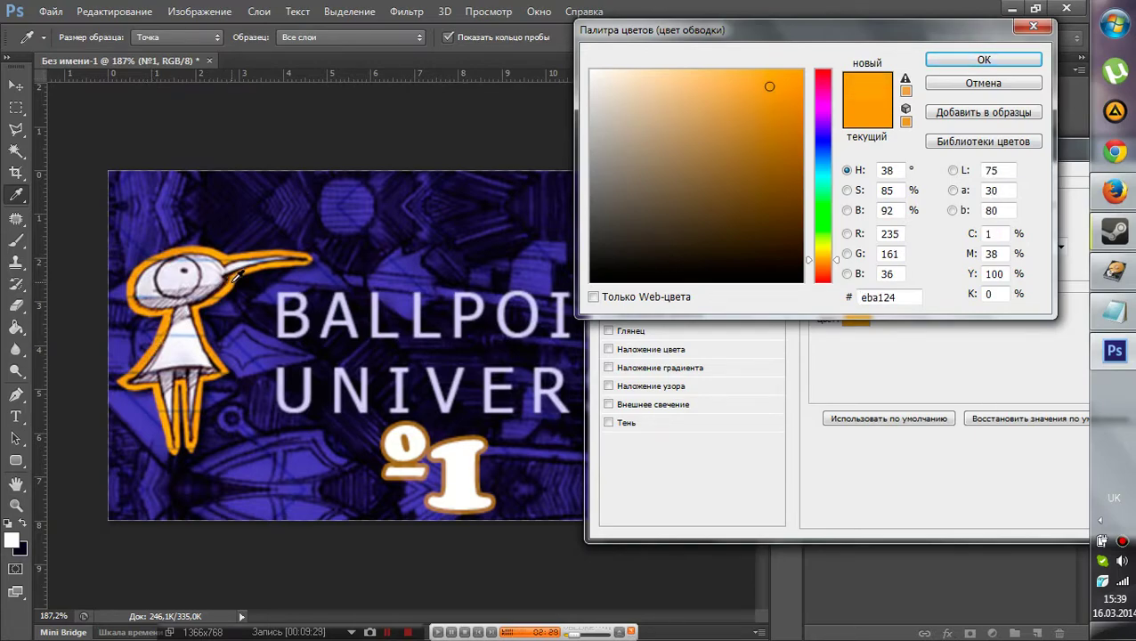
drag(771, 93, 896, 27)
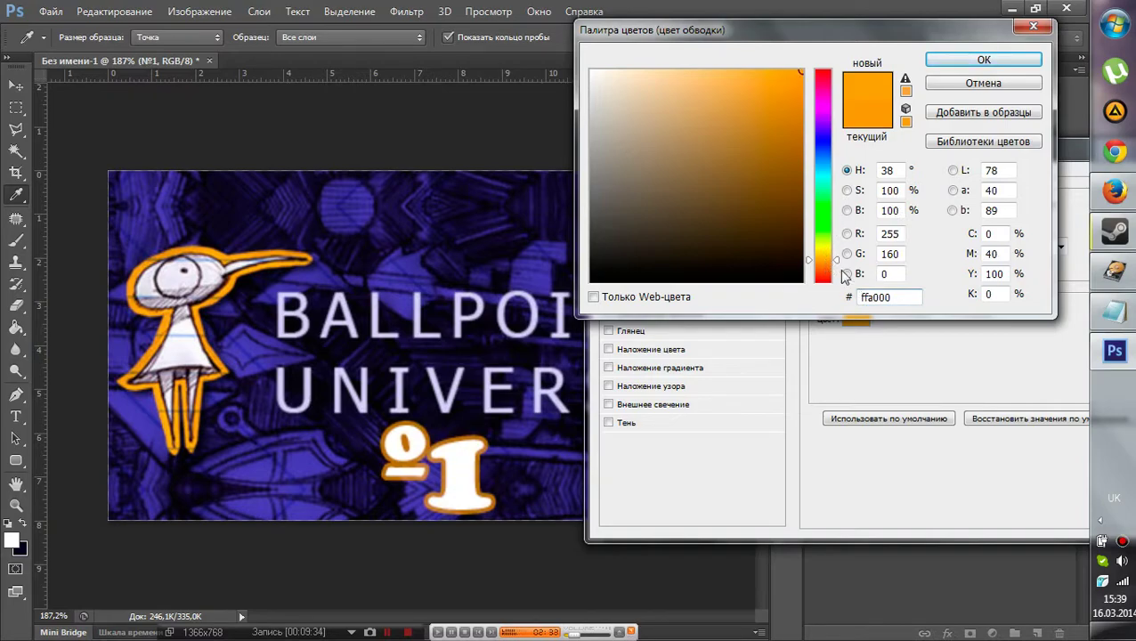
Step: Try yellower hues and a lightness of 90 for the stroke, settling on ffa800 and confirming it
click(836, 257)
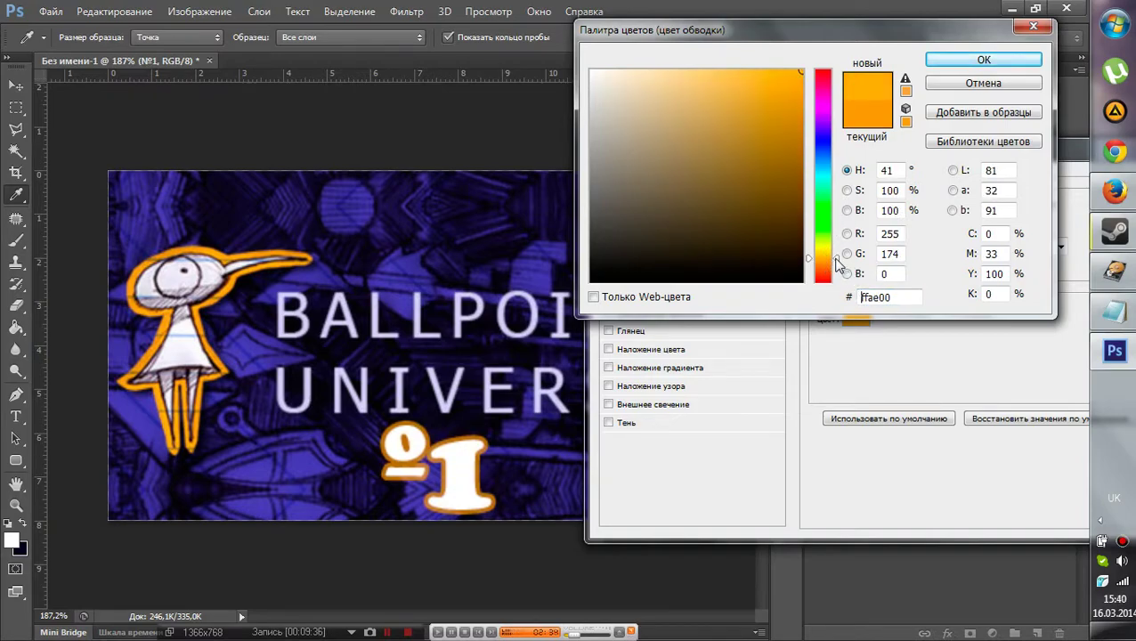
drag(836, 256, 835, 258)
key(Tab)
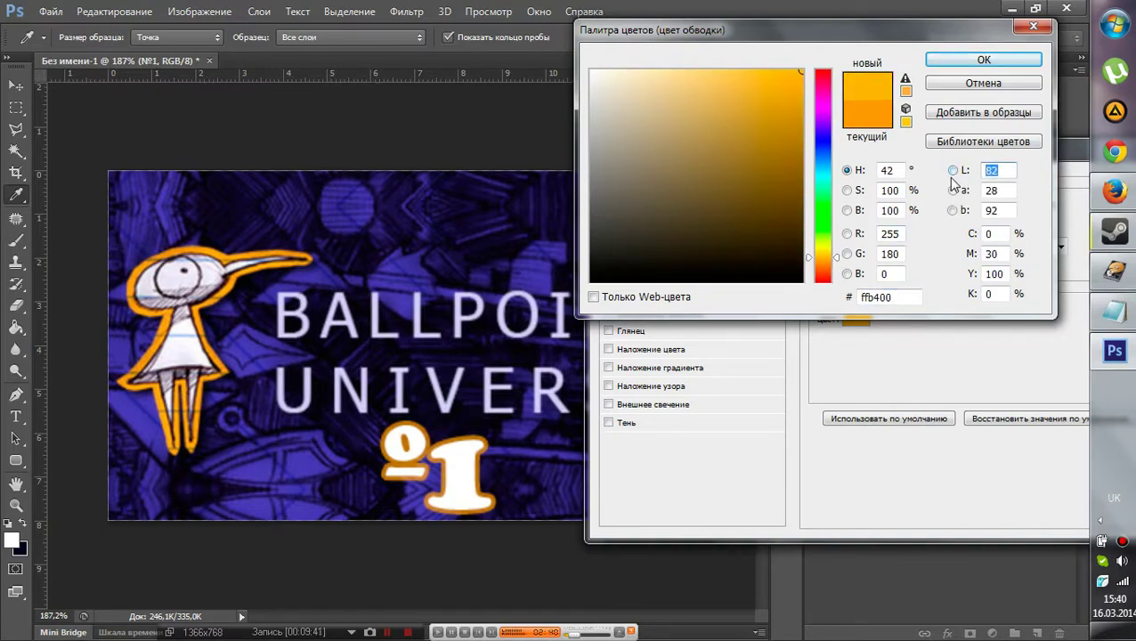
text(90)
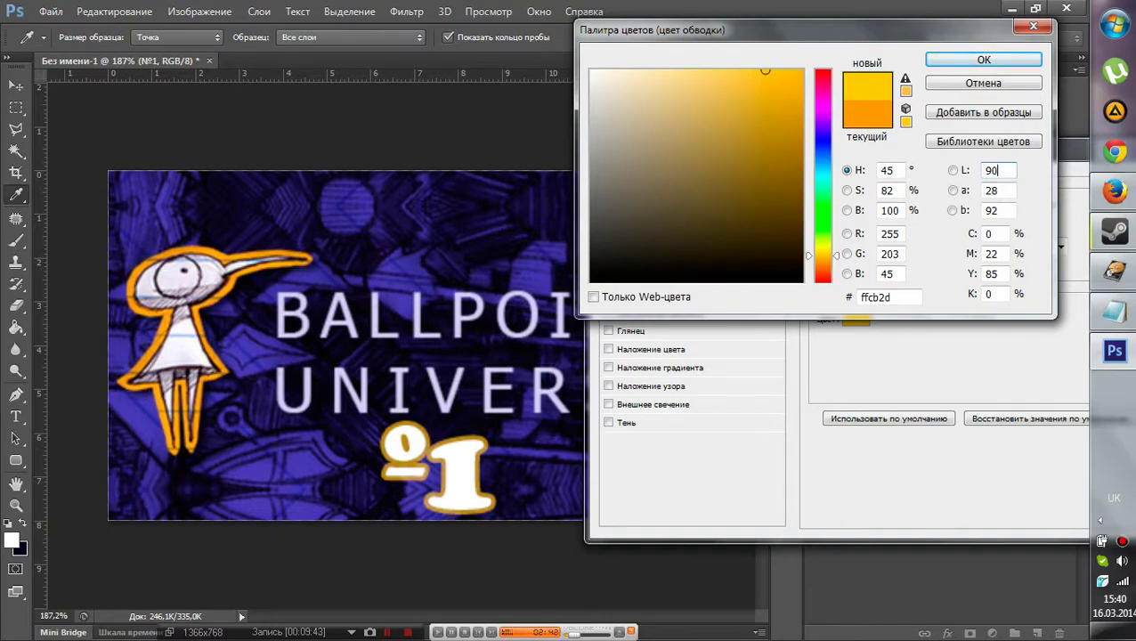
drag(779, 80, 878, 51)
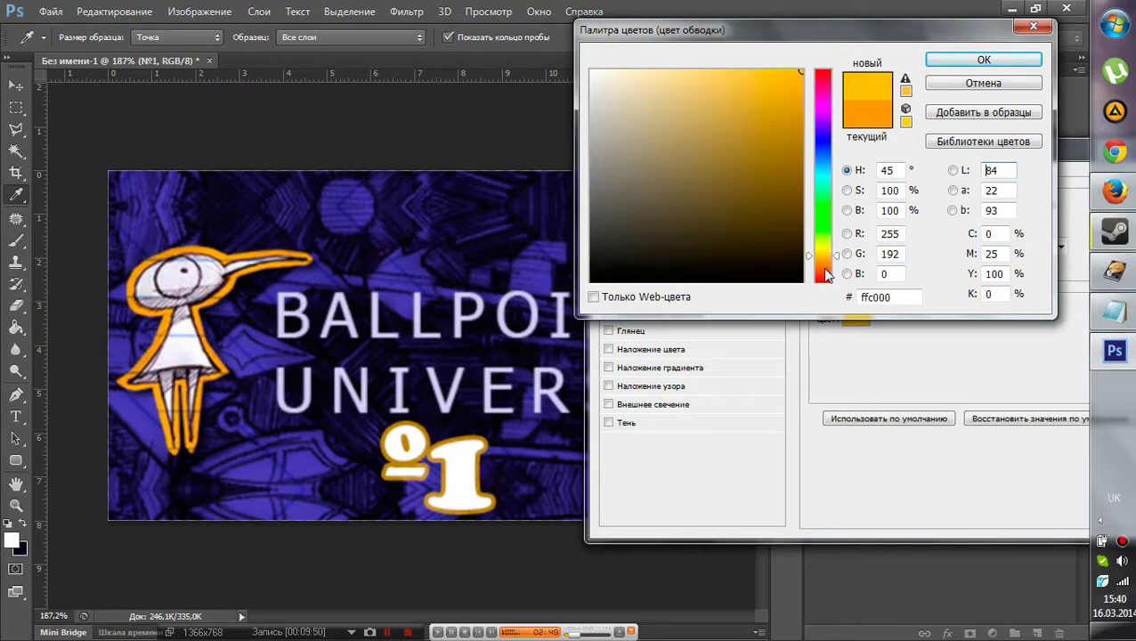
drag(836, 259, 827, 265)
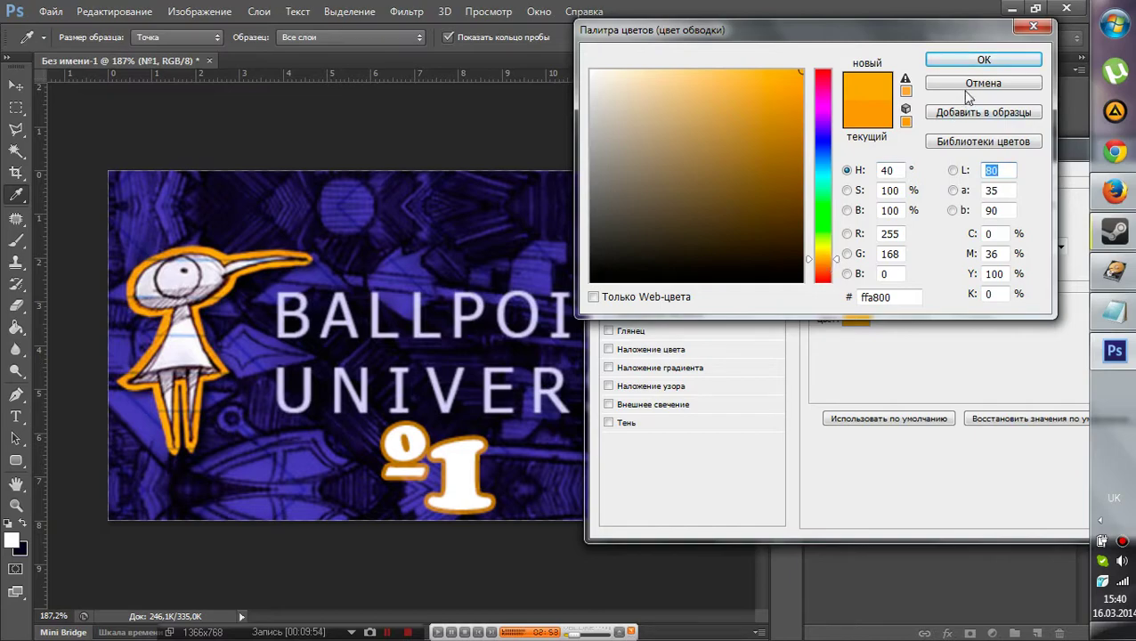
click(982, 61)
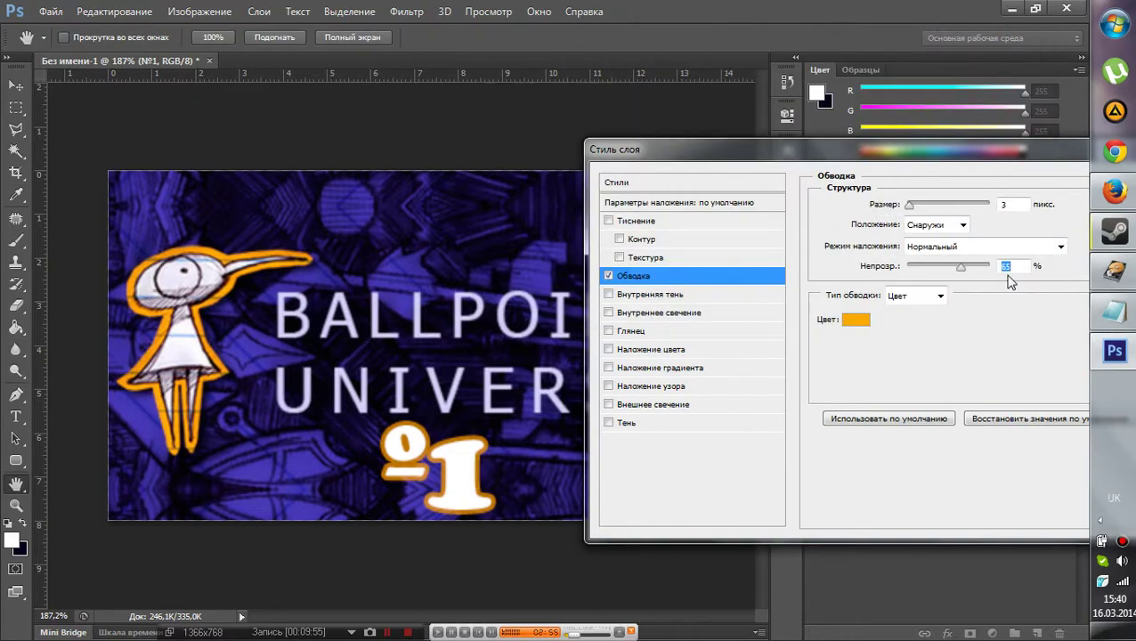
Step: Raise the opacity of the №1 label's stroke to 81%
key(Up)
key(Up)
key(Up)
key(Up)
key(Up)
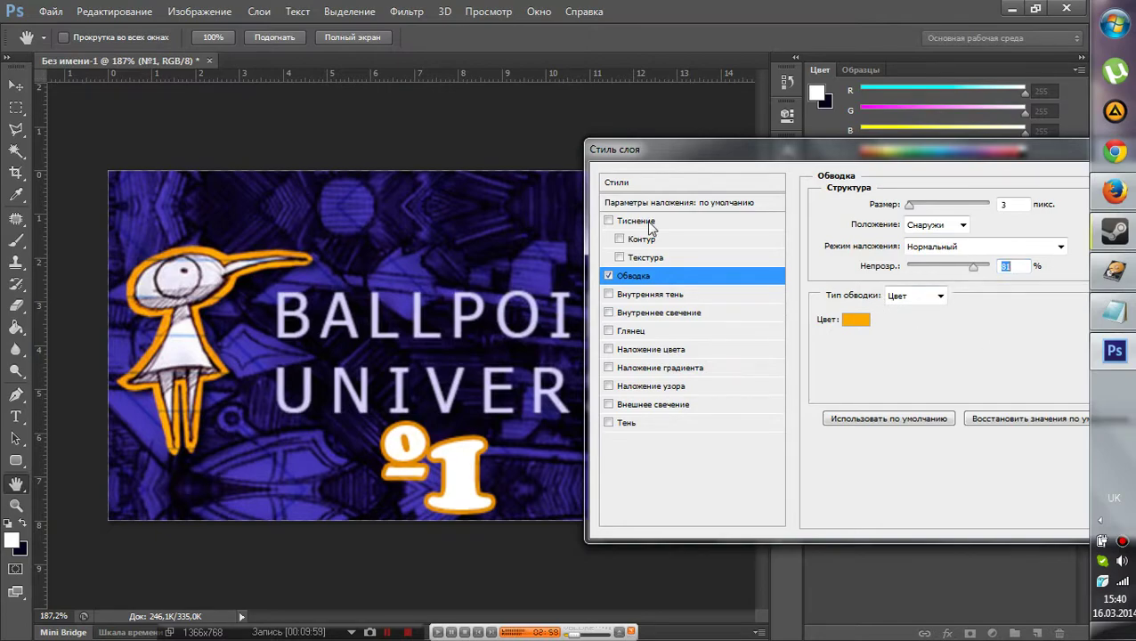
Step: Try the bevel, inner shadow, inner glow, satin and colour overlay effects on the №1 label, leaving each one off
click(609, 222)
key(Tab)
click(610, 220)
click(609, 294)
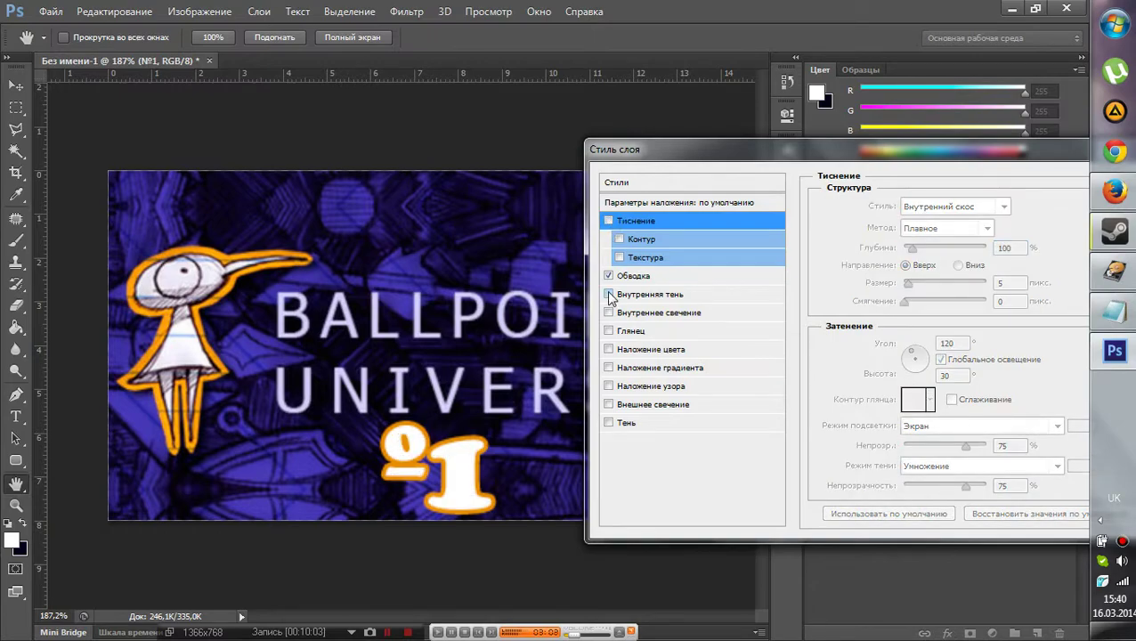
click(610, 296)
click(610, 313)
click(609, 331)
click(609, 350)
click(609, 351)
Step: Add a gradient overlay to the №1 label and change the gradient's black colour stop to light grey e6e6e6
click(609, 368)
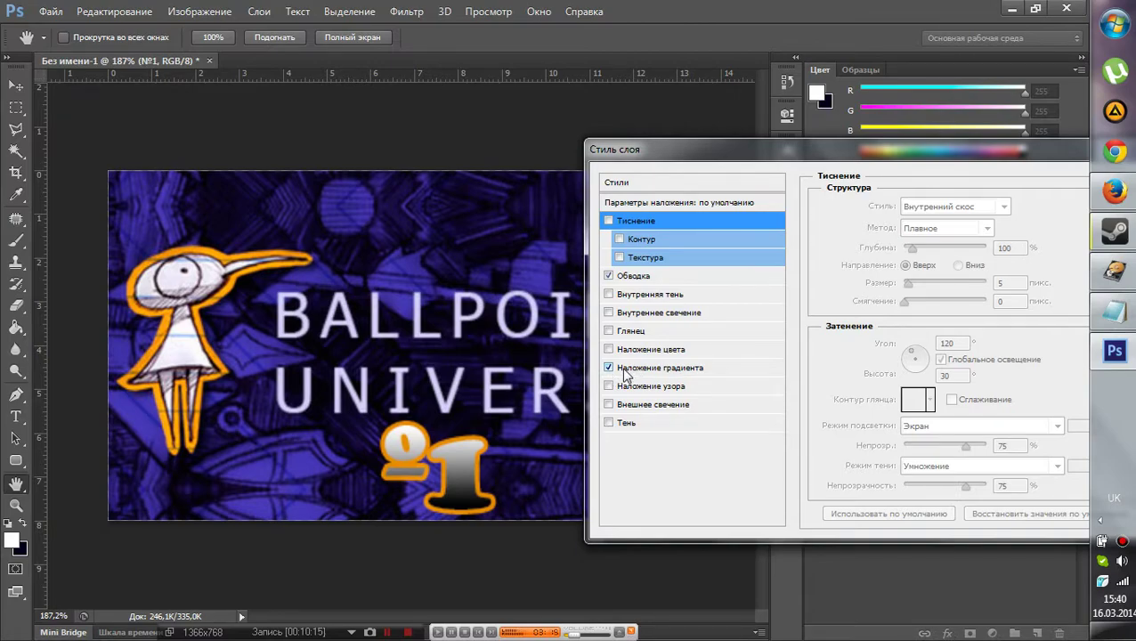
click(628, 370)
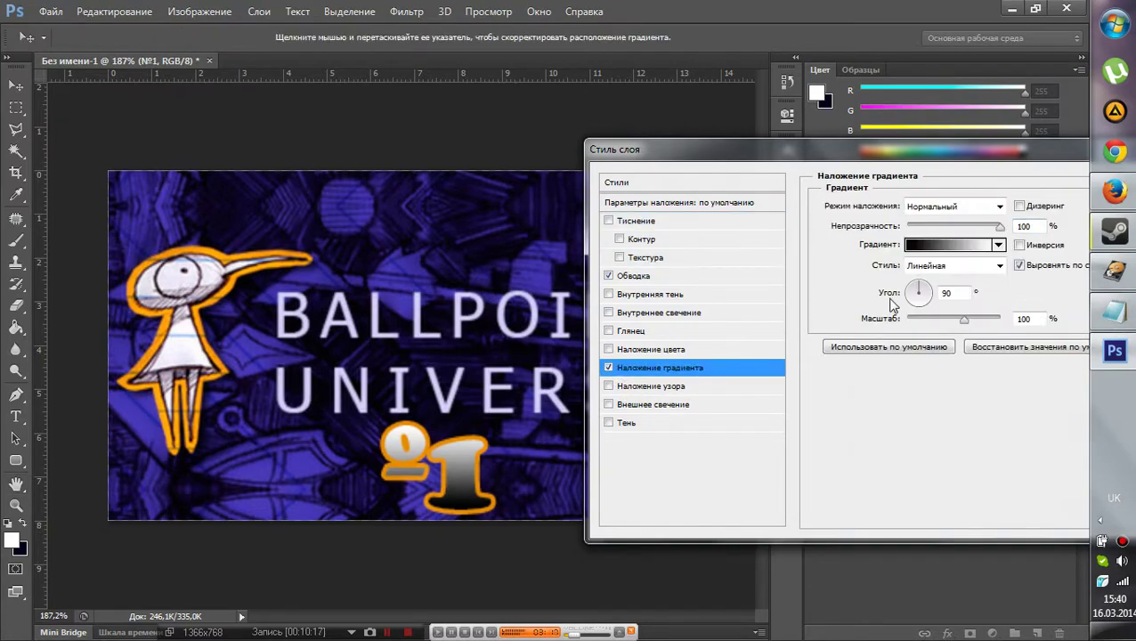
click(932, 250)
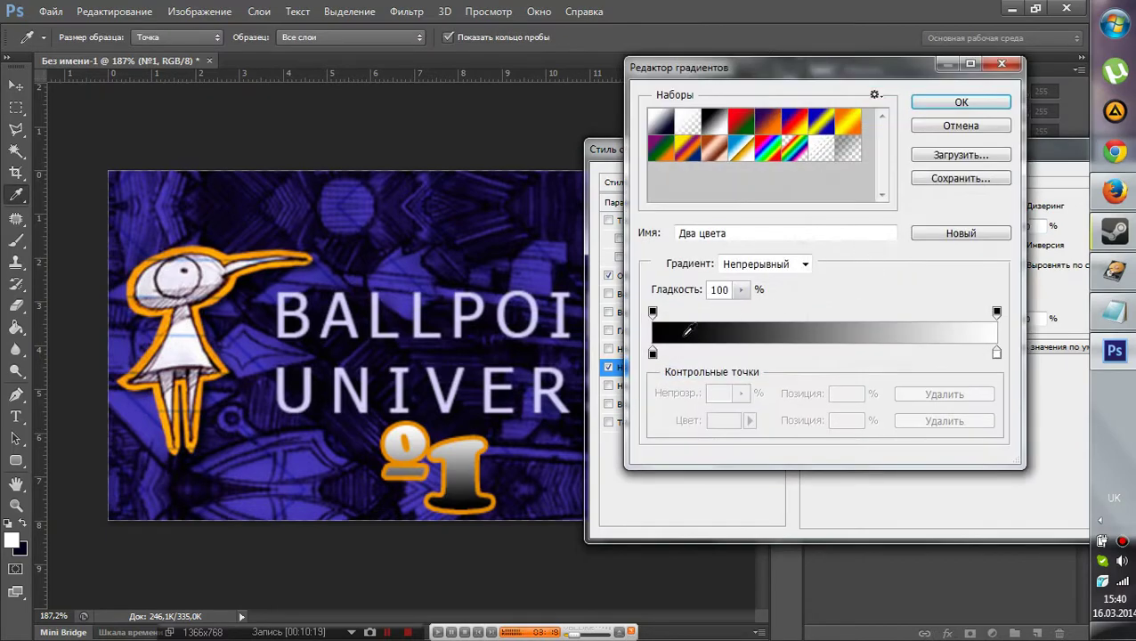
double_click(653, 353)
drag(596, 77, 585, 76)
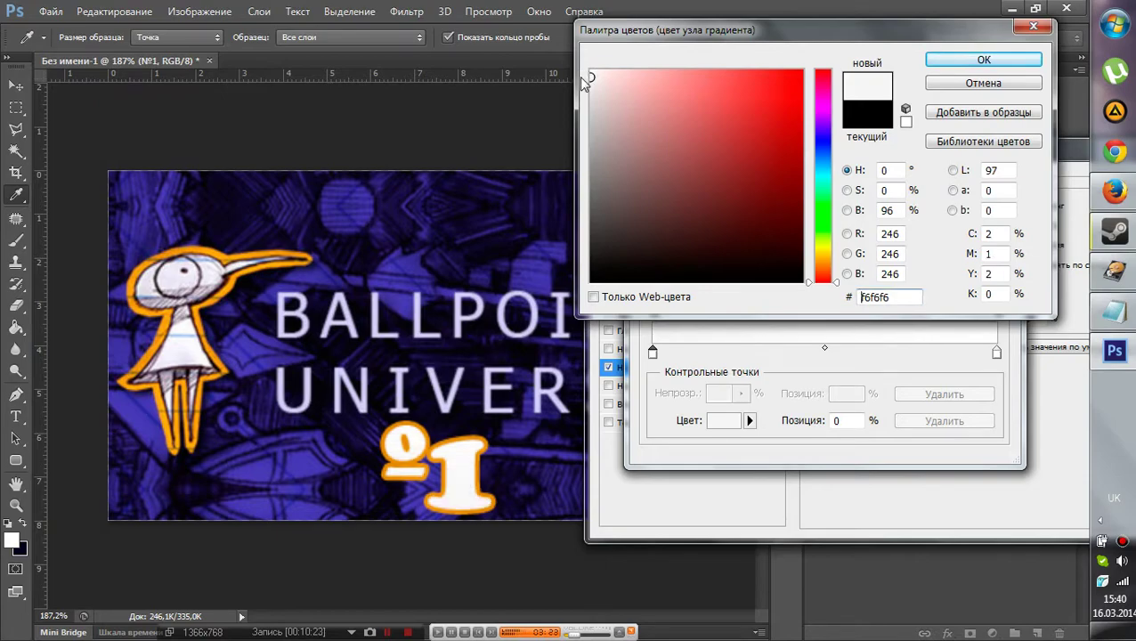
drag(595, 75, 583, 93)
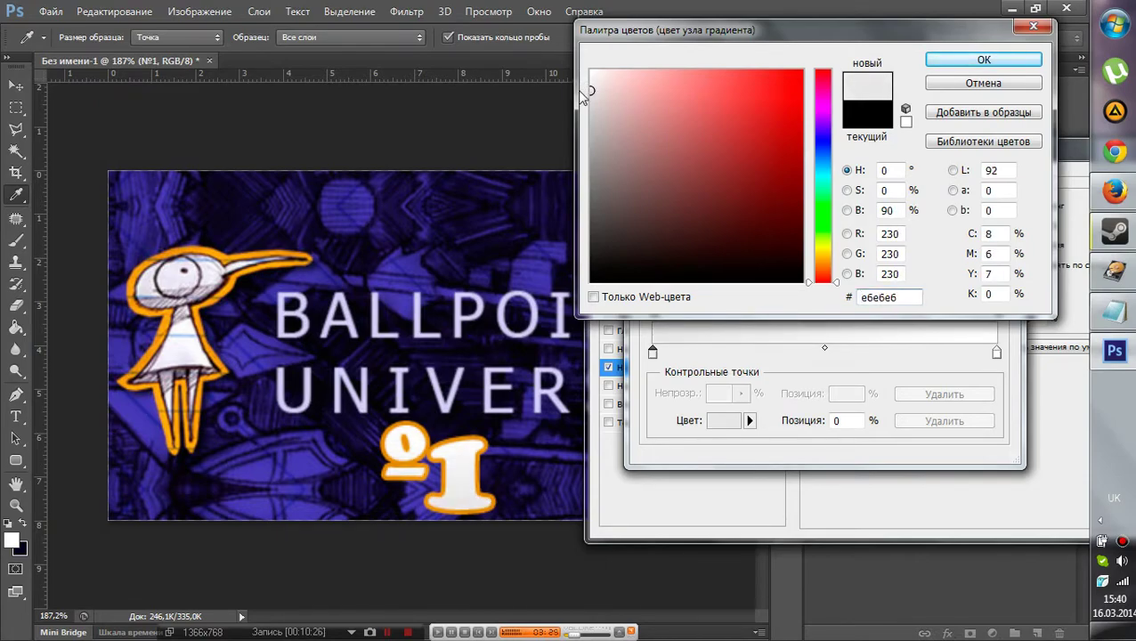
click(975, 62)
click(965, 103)
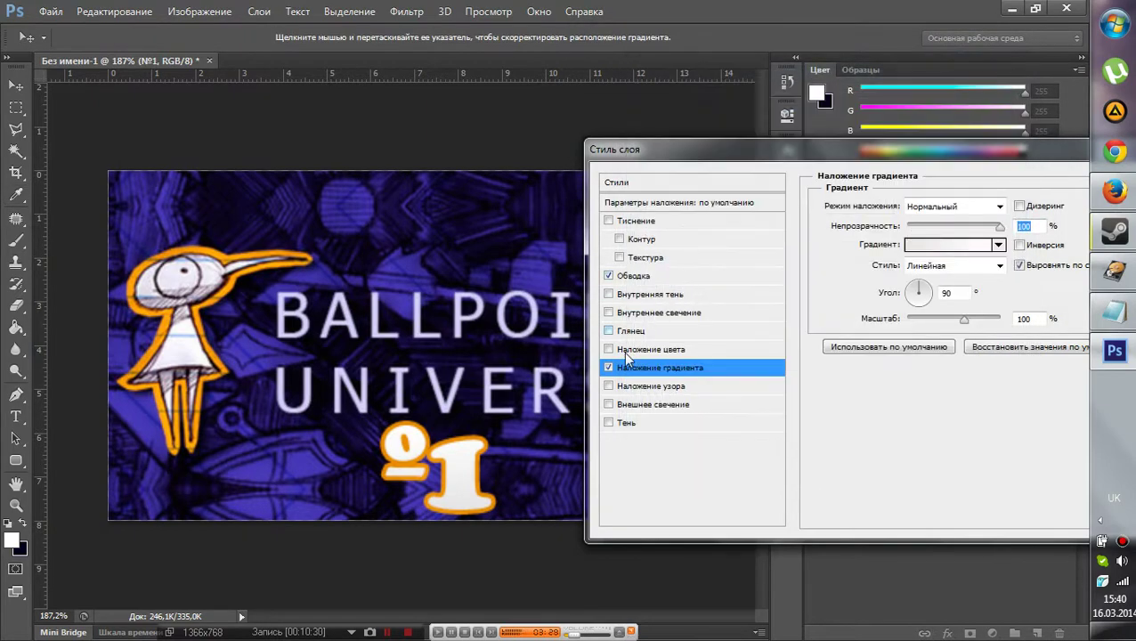
Step: Check the outer glow settings without enabling the effect, and apply the layer style to the №1 label
click(632, 405)
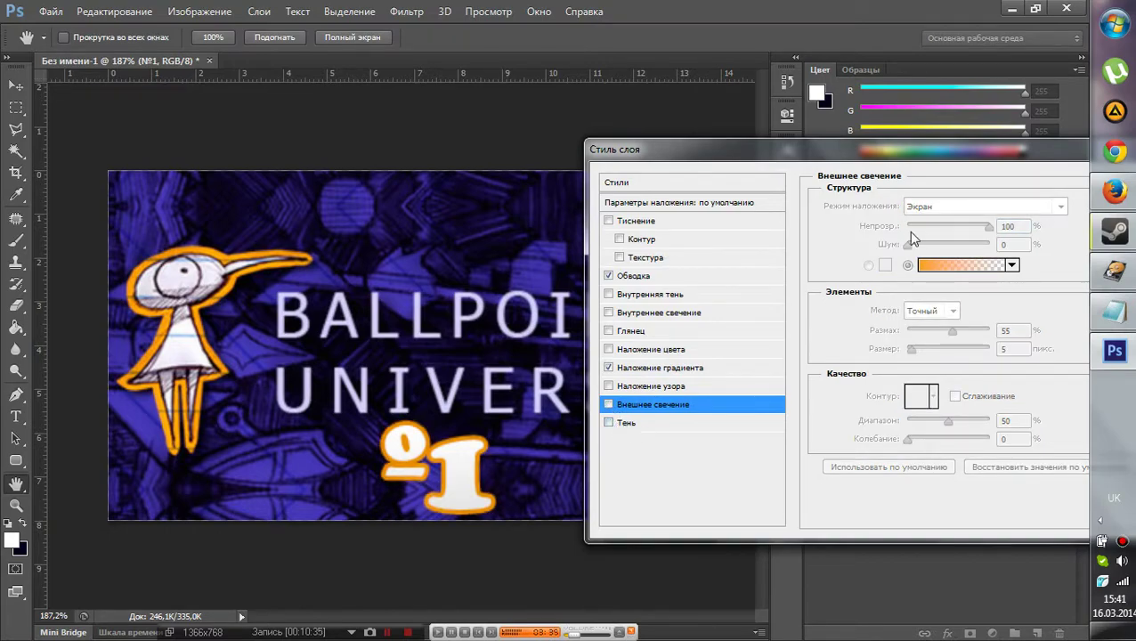
drag(795, 152, 560, 122)
click(1082, 152)
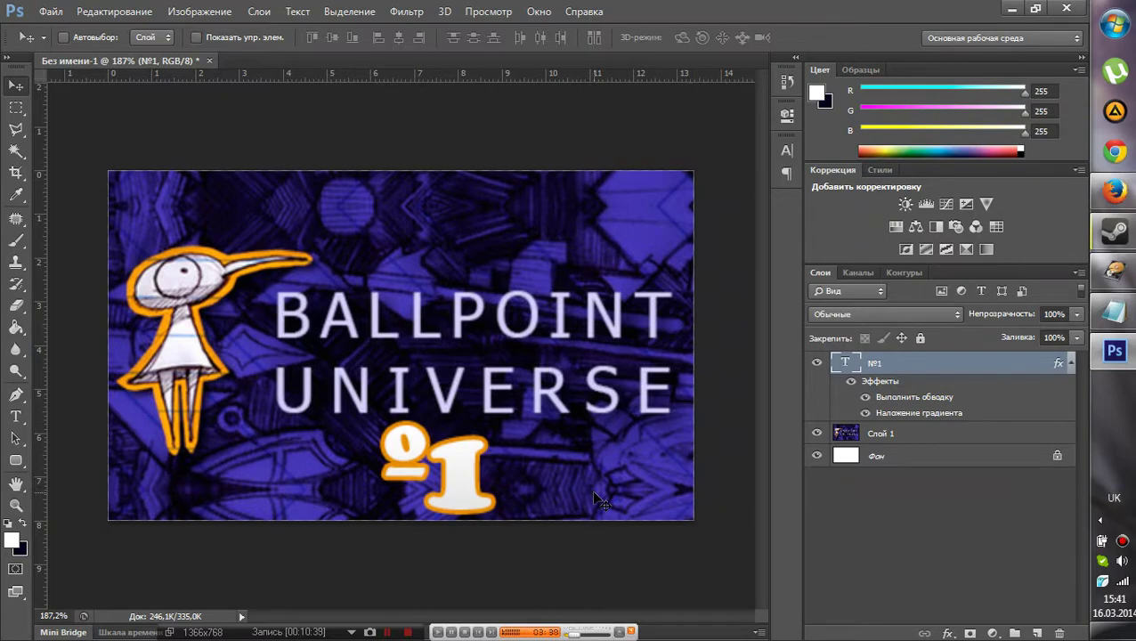
Step: View the whole thumbnail at a reduced size and set the document zoom to exactly 100%
scroll(751, 397, down, 6)
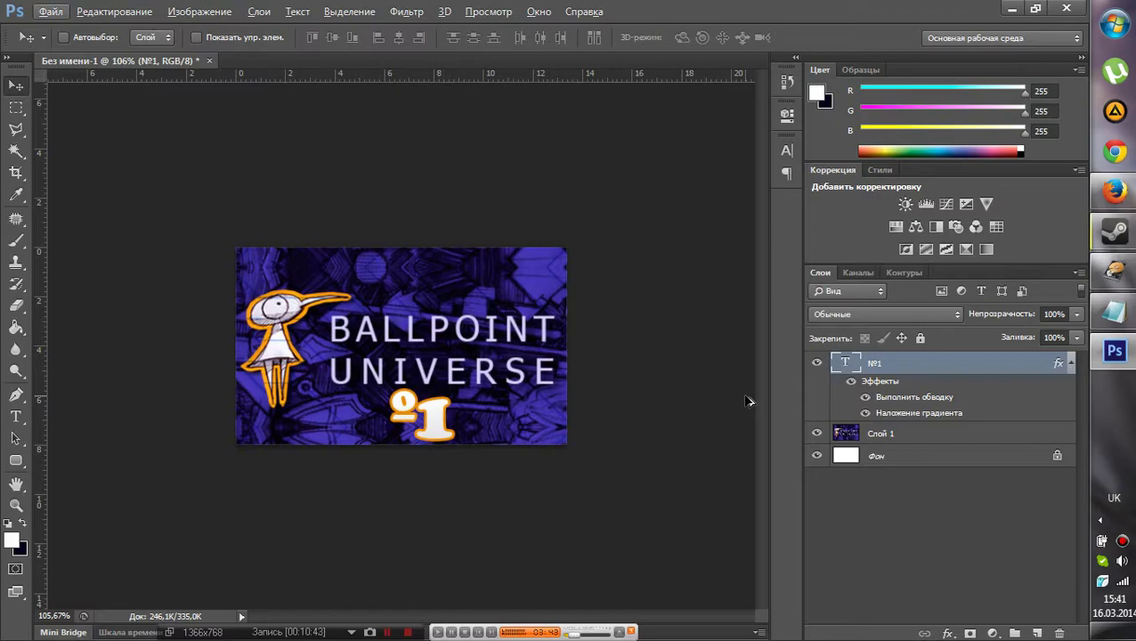
scroll(748, 402, down, 3)
scroll(744, 402, up, 2)
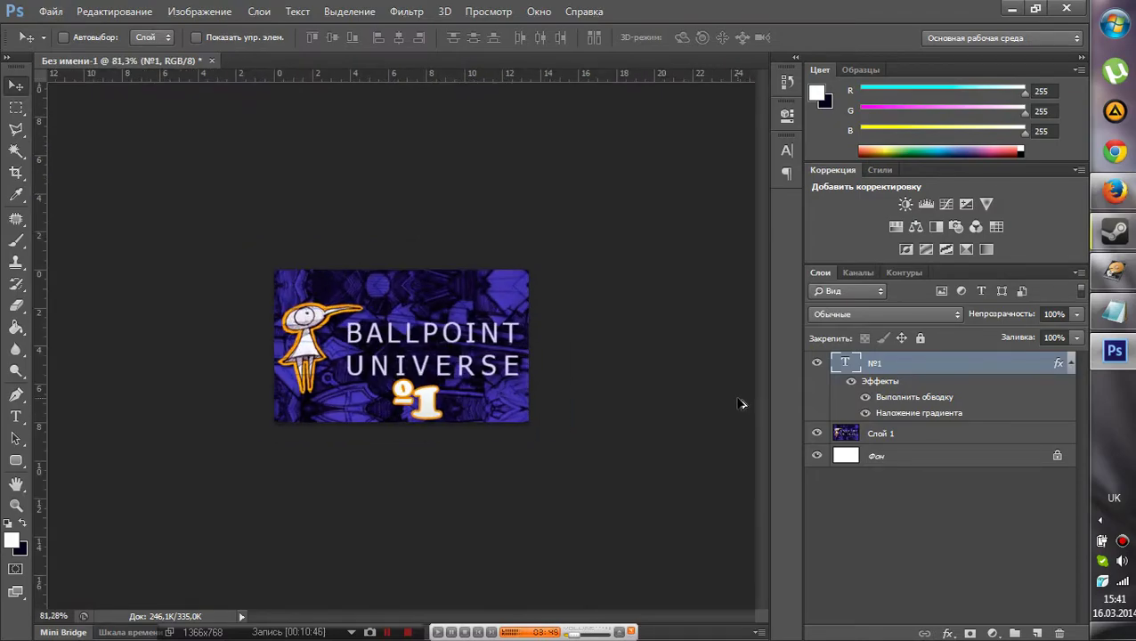
scroll(741, 404, up, 2)
click(73, 616)
key(BackSpace)
key(BackSpace)
key(BackSpace)
key(BackSpace)
key(BackSpace)
key(BackSpace)
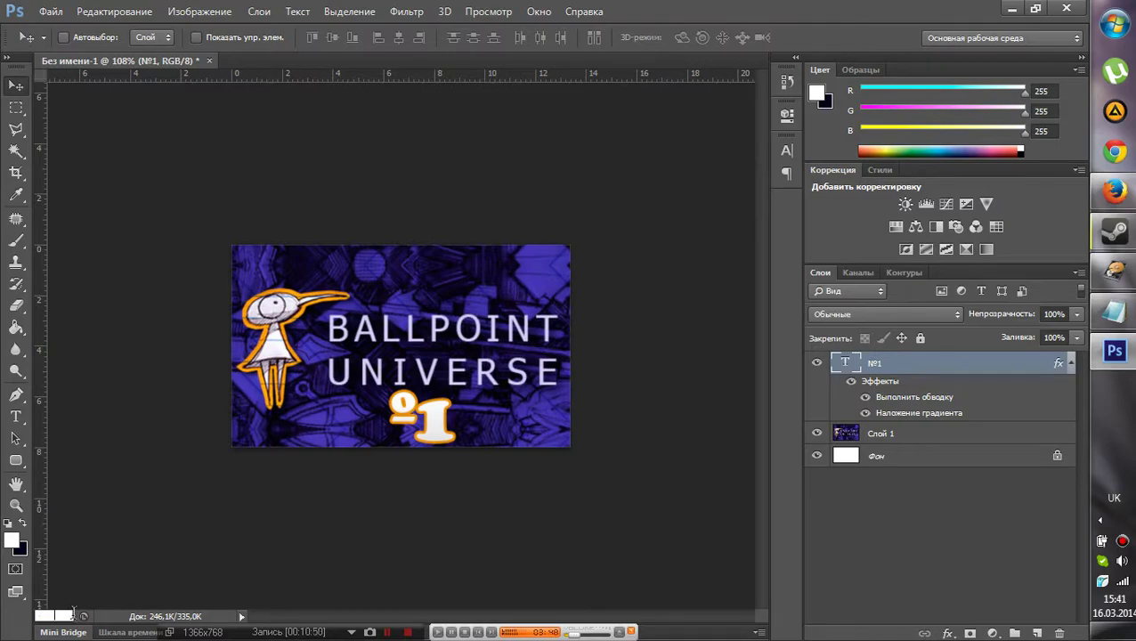
text(100)
key(Return)
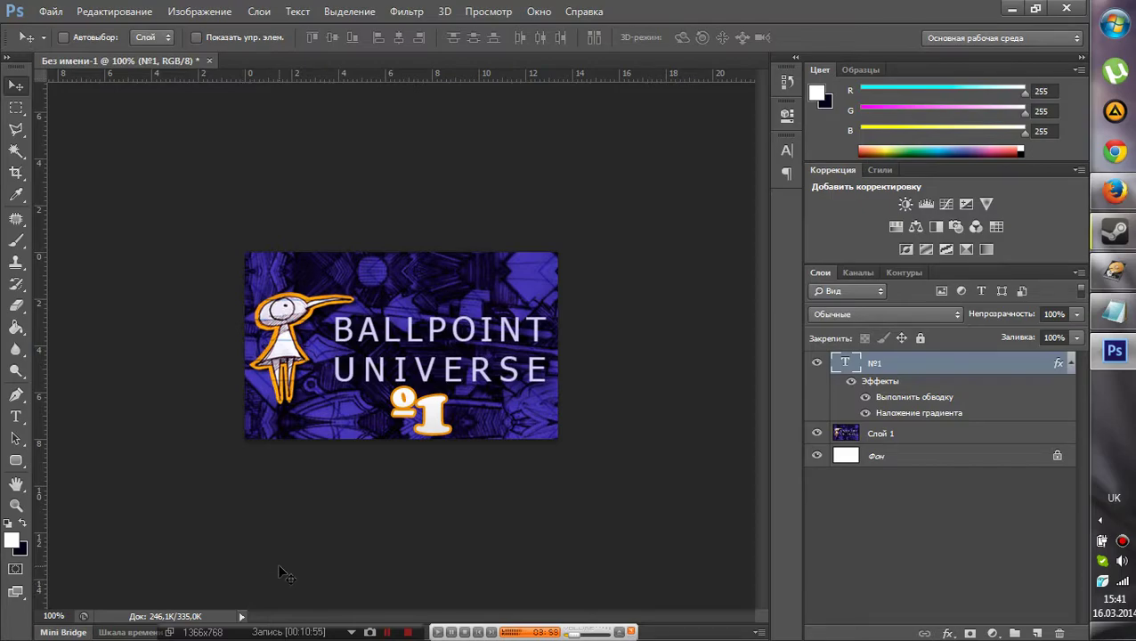
Step: Save the document as Ballpoint Universe.psd in the Канал\PSD folder on drive F:, with maximised compatibility
click(51, 12)
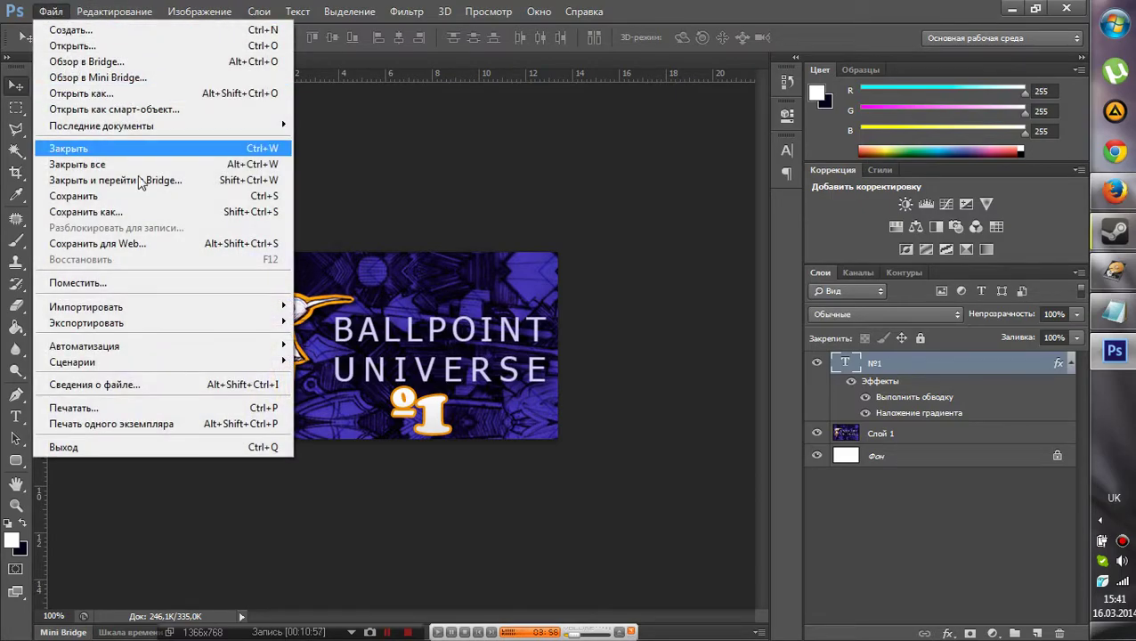
click(160, 220)
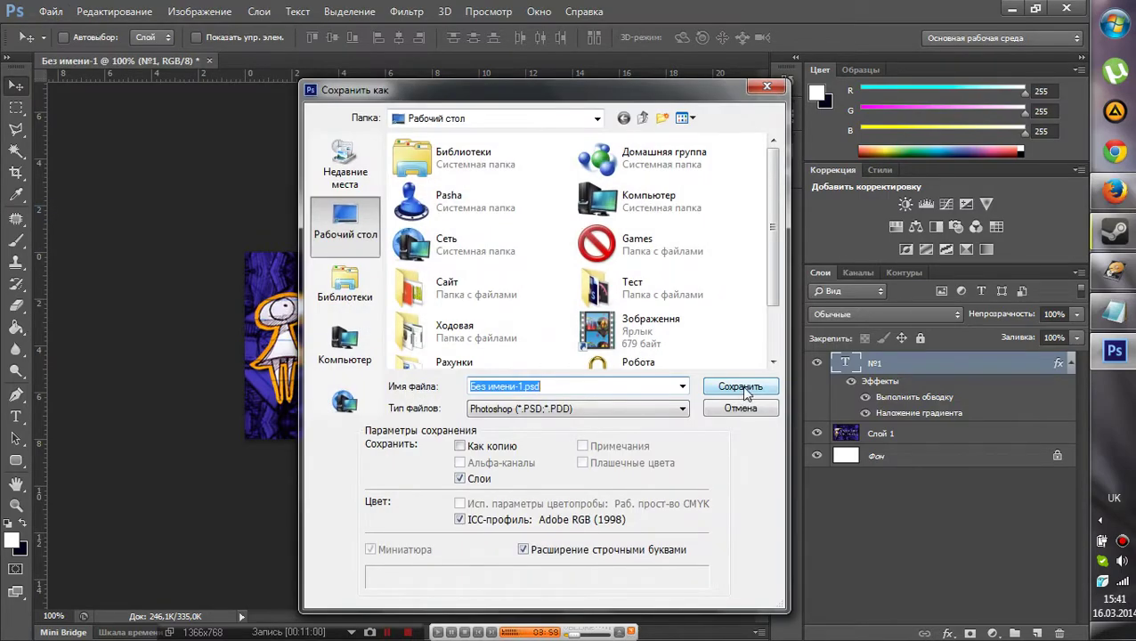
click(346, 345)
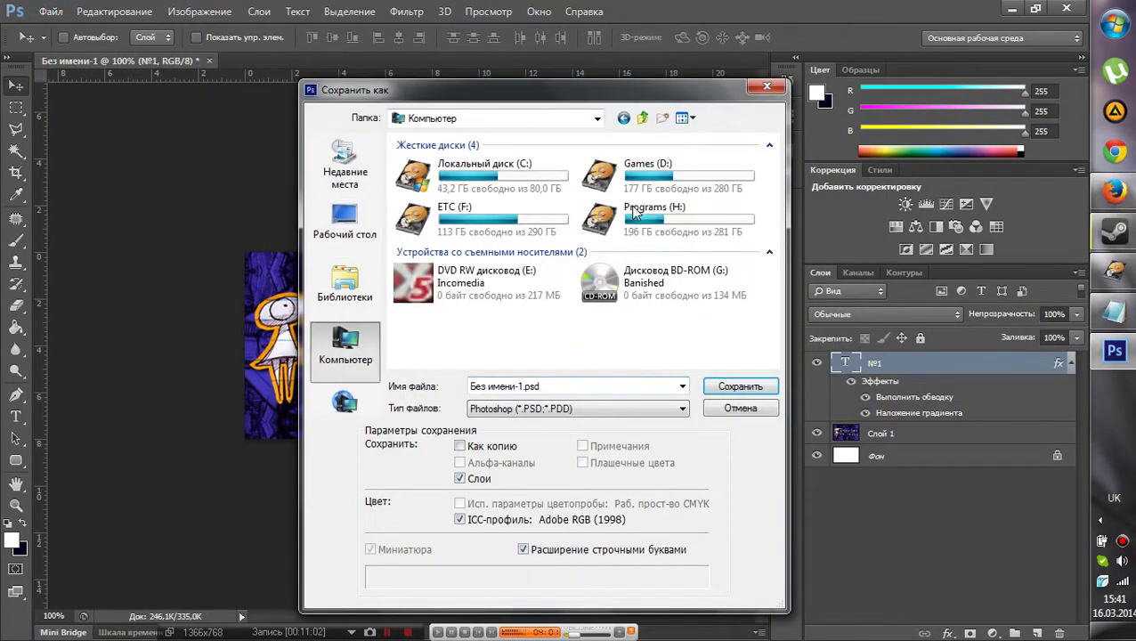
double_click(476, 239)
click(535, 307)
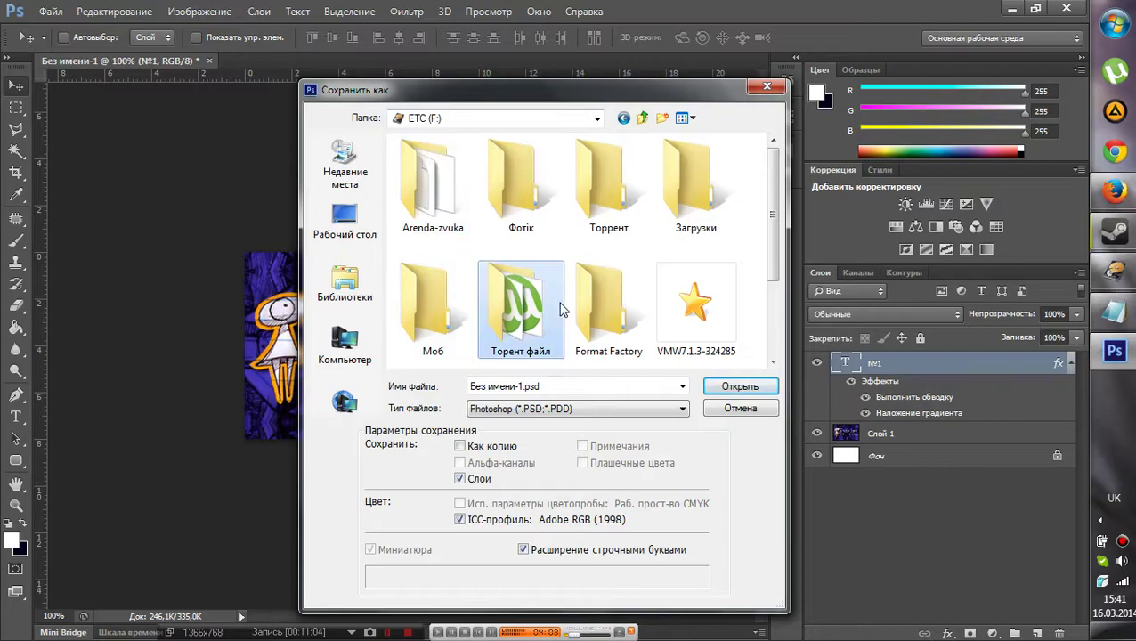
scroll(561, 307, down, 1)
double_click(588, 301)
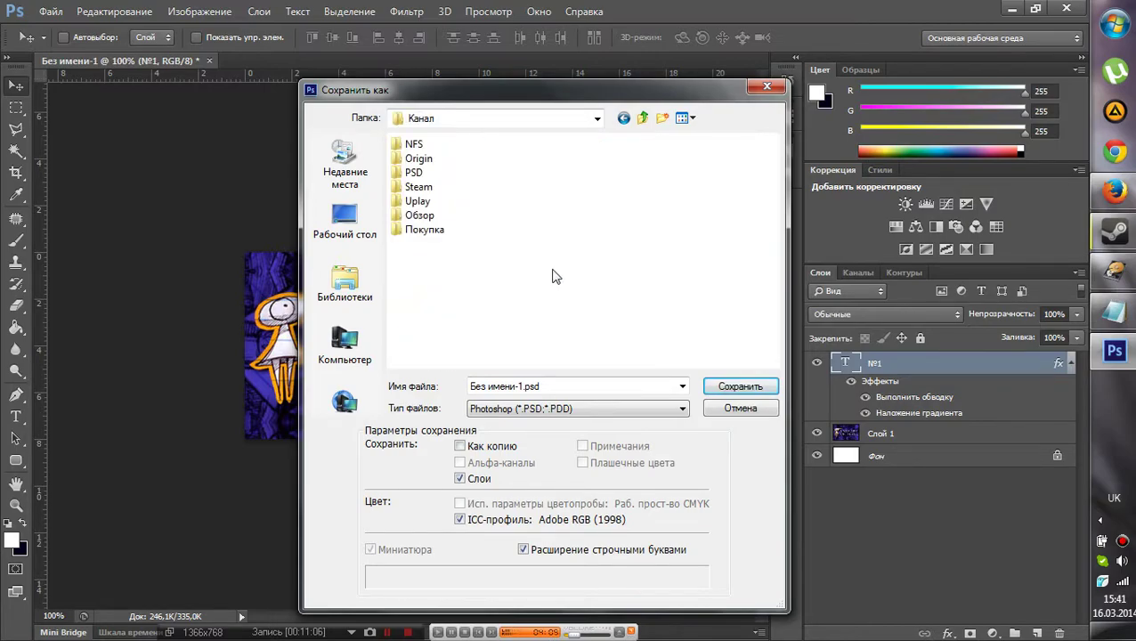
double_click(433, 173)
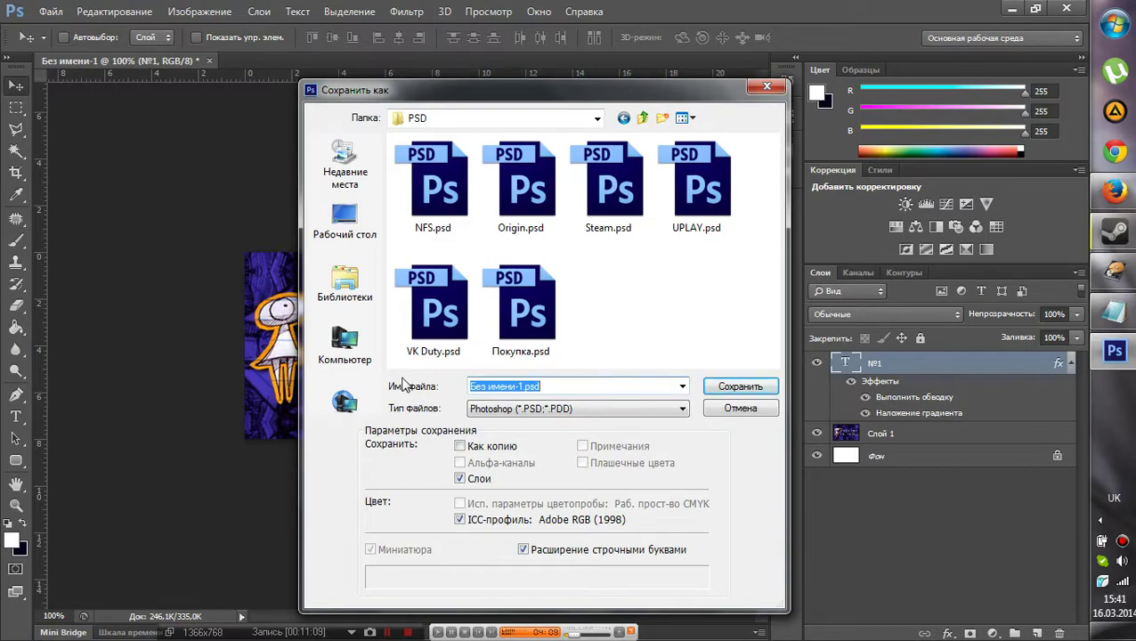
text(Ba)
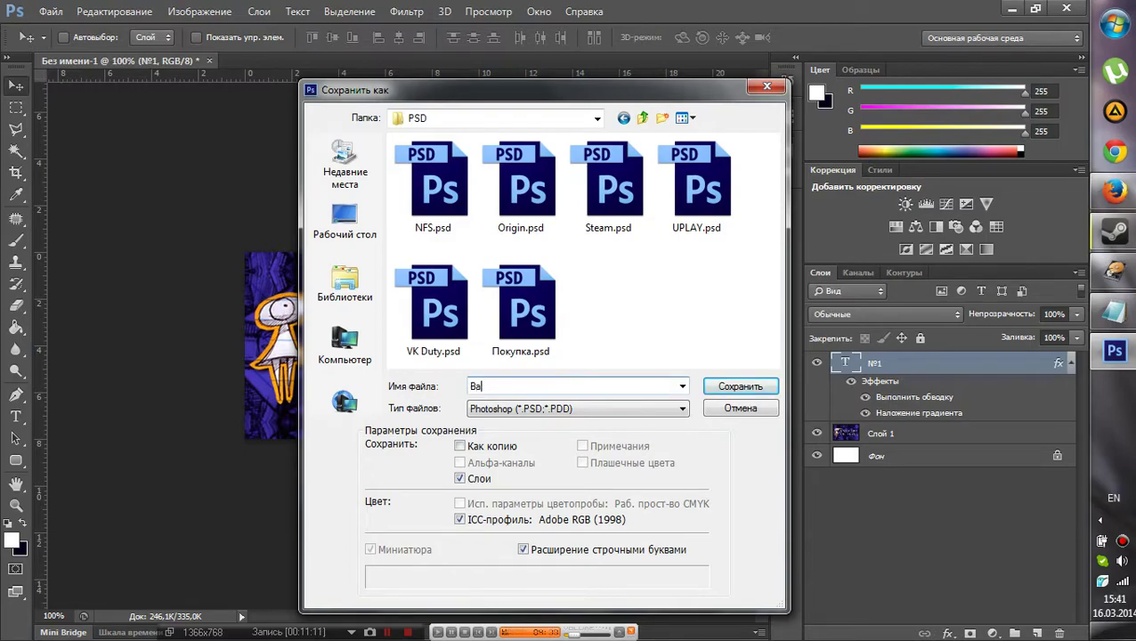
text(llpoint Unive)
click(738, 386)
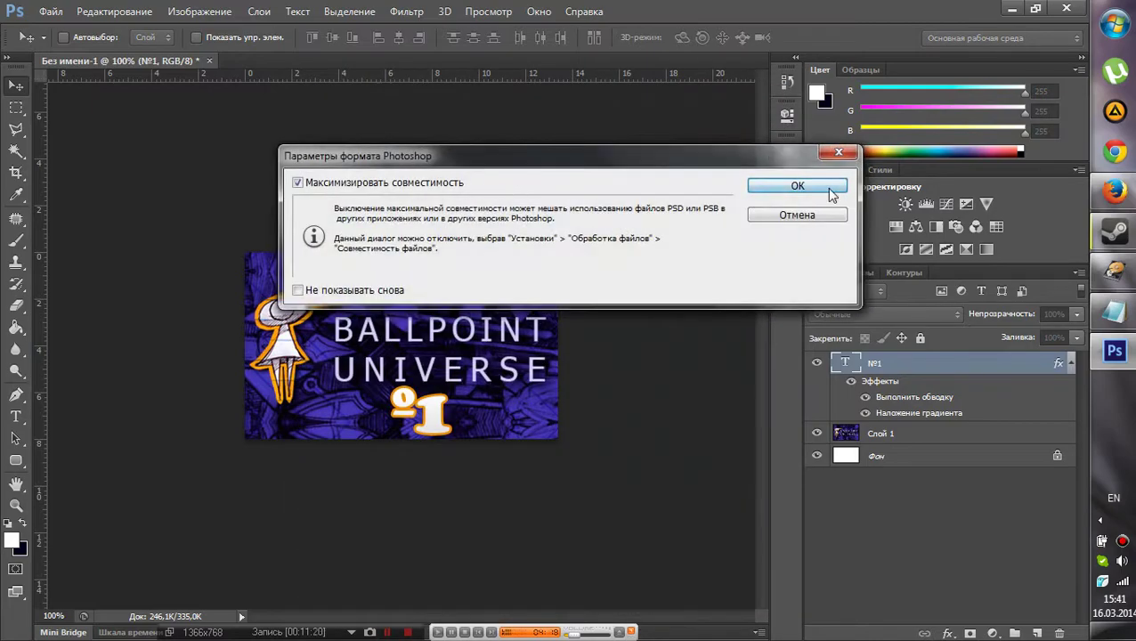
click(792, 187)
Step: Begin saving another version and create a new folder named Ballpoint Universe inside Канал as its location
click(51, 12)
click(119, 217)
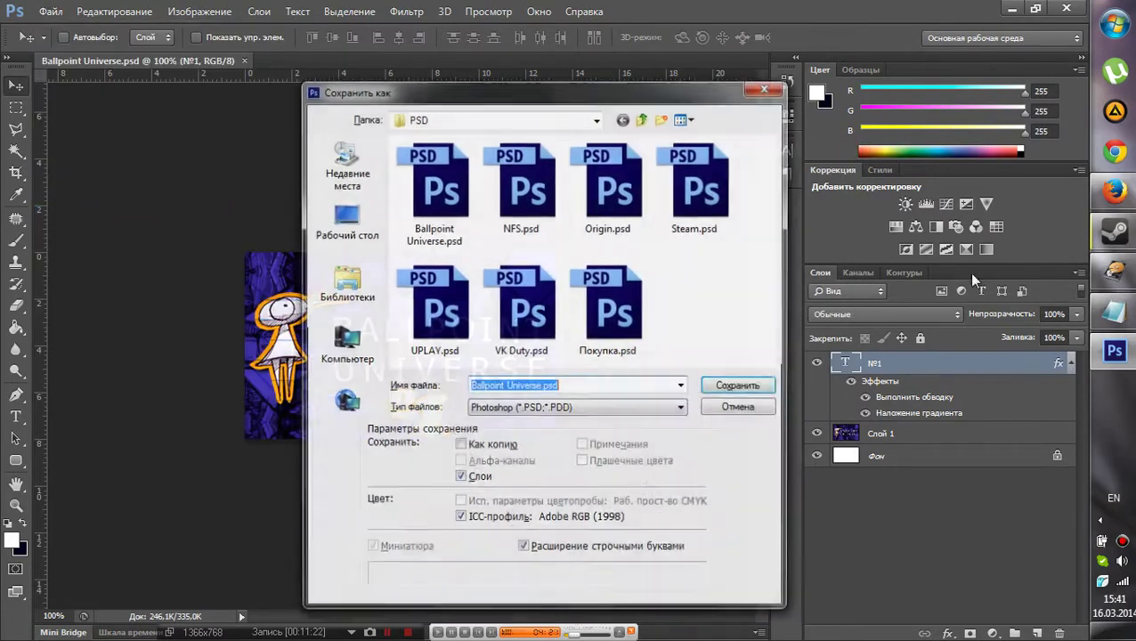
click(642, 117)
right_click(534, 312)
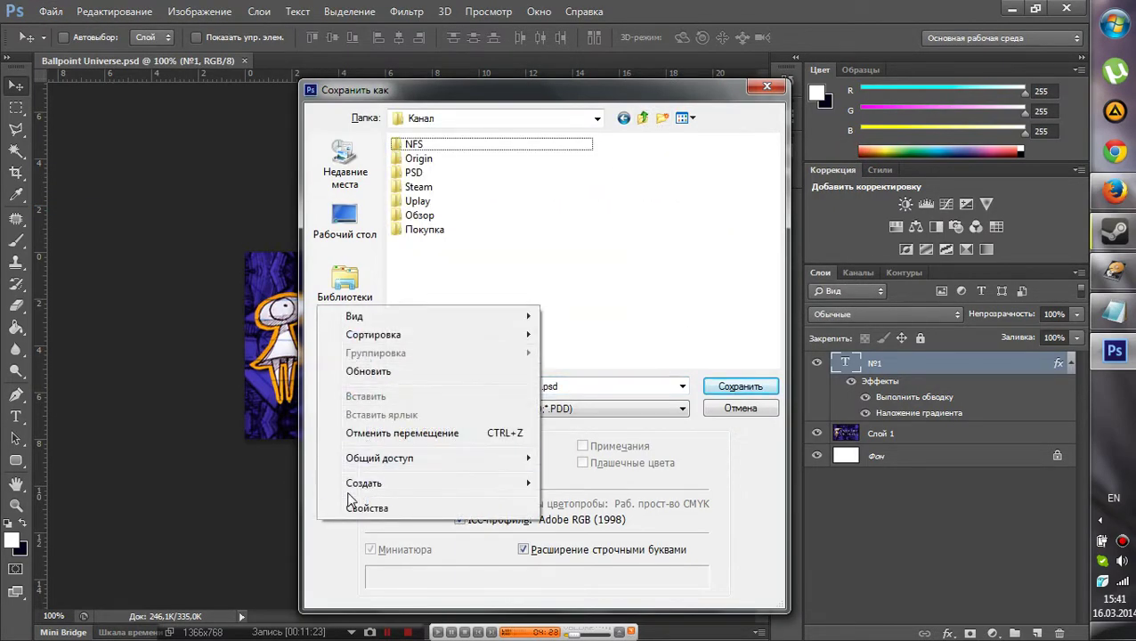
mouse_move(365, 488)
click(157, 204)
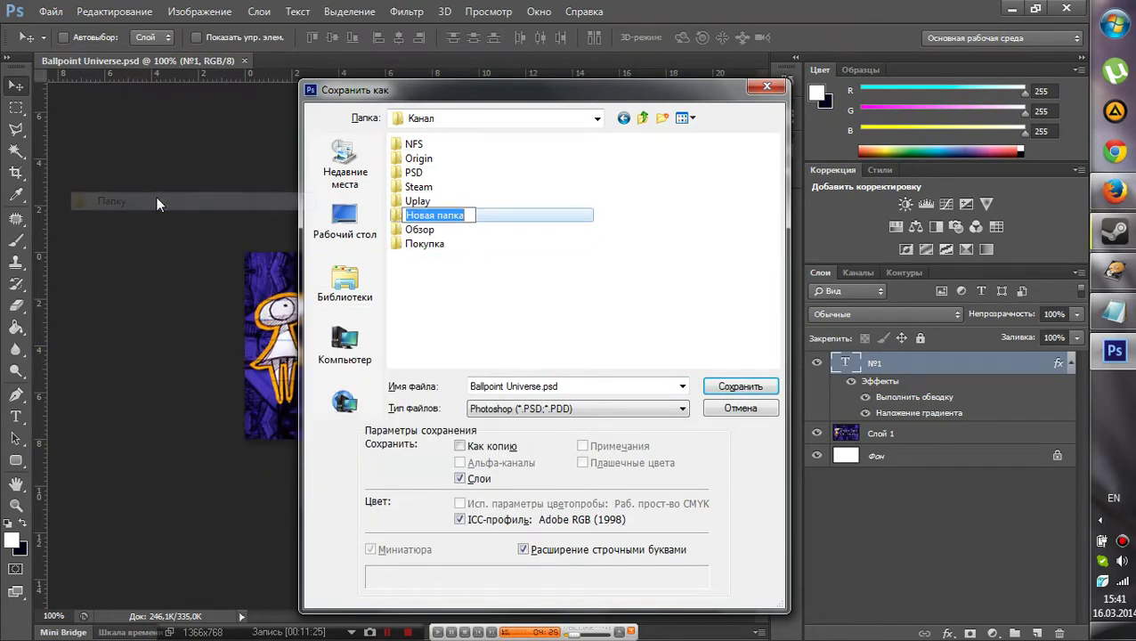
text(Ballpo)
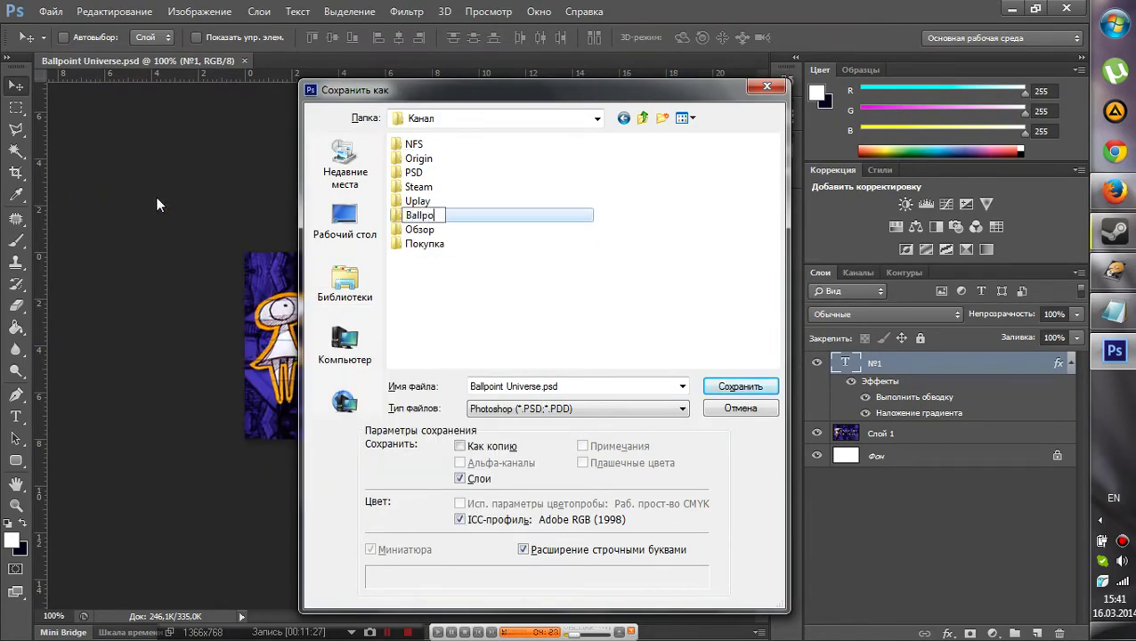
text(int Universe)
key(Return)
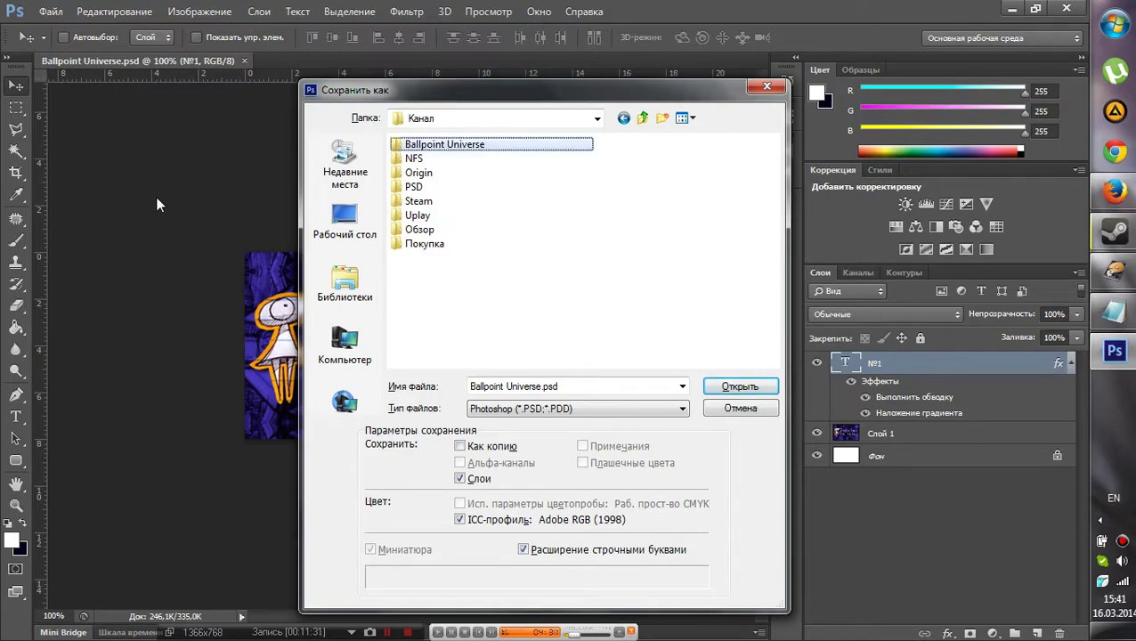
key(Return)
Step: Save the thumbnail in JPEG format as Ballpoint Universe1.jpg with quality 12 and the standard baseline option
click(533, 411)
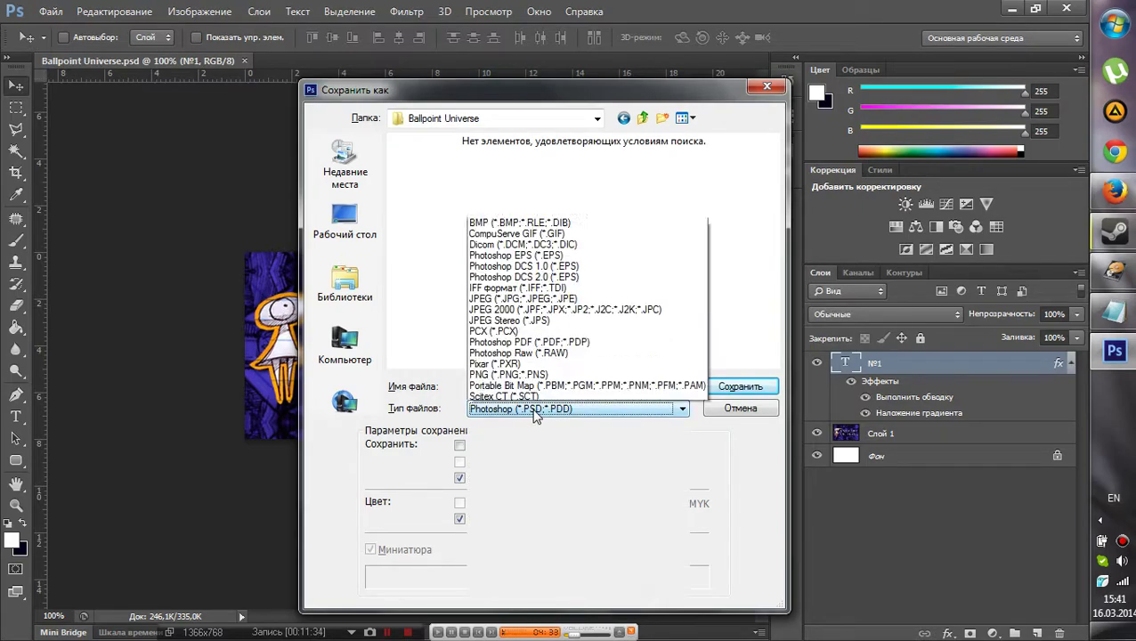
click(525, 264)
key(shift+Tab)
click(545, 386)
text(1)
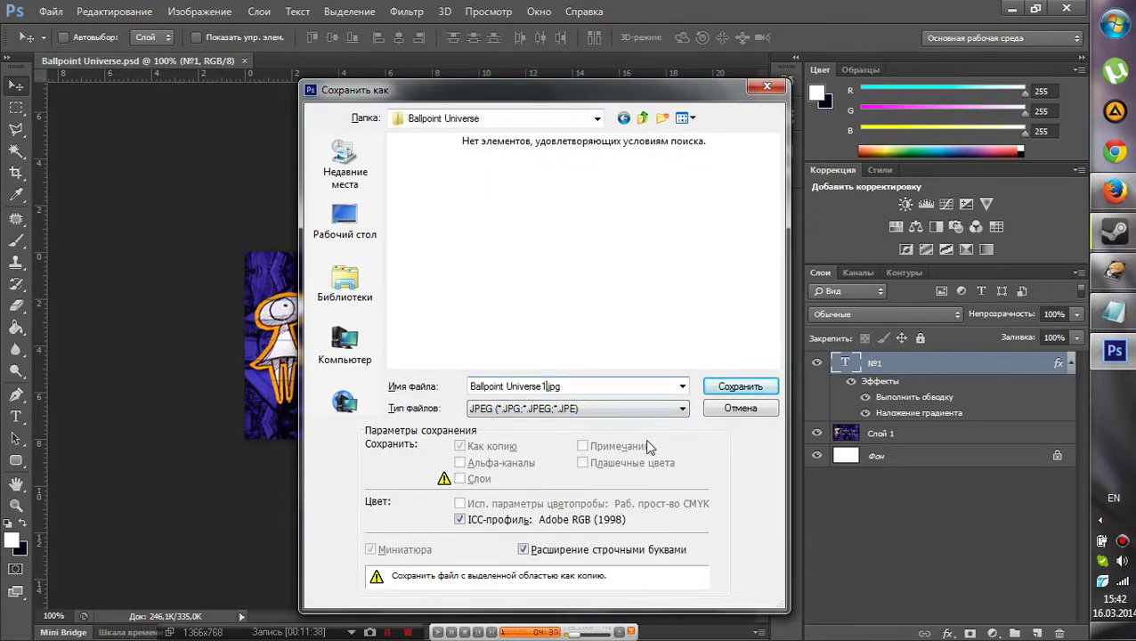
click(744, 388)
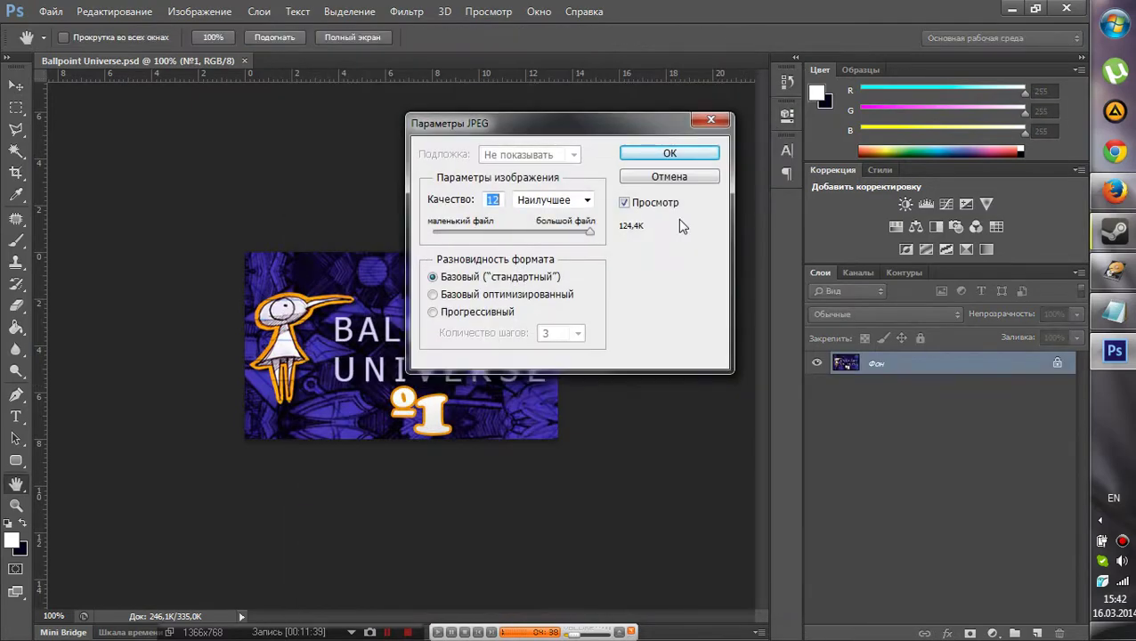
click(668, 154)
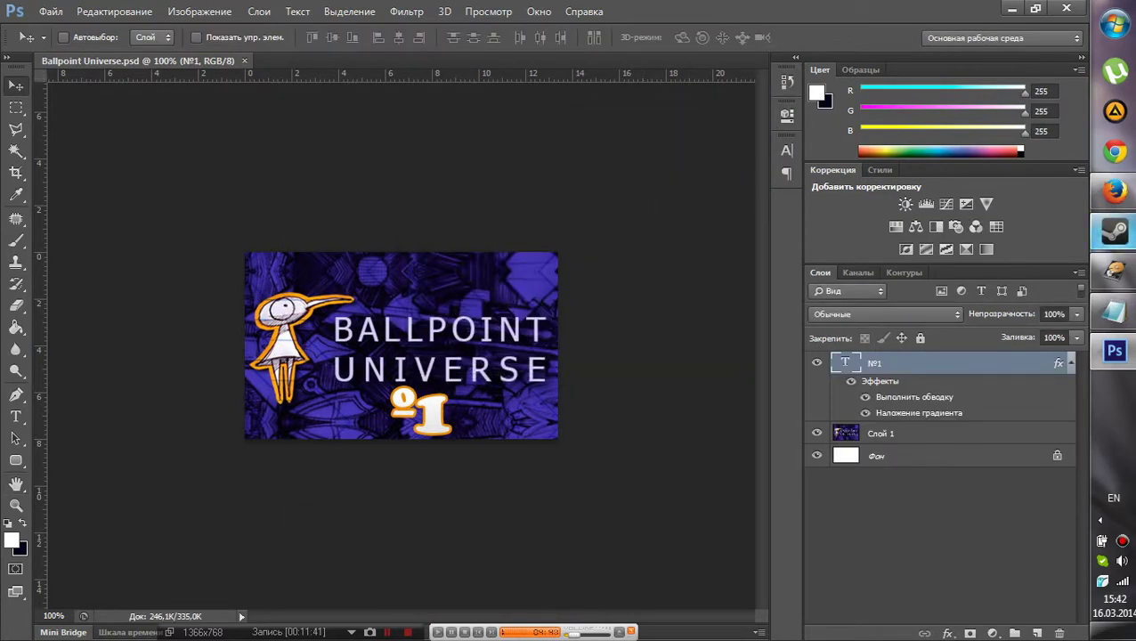
Step: Switch to Firefox, upload Ballpoint Universe1.jpg as the YouTube video's custom thumbnail, and return to Photoshop
click(1115, 190)
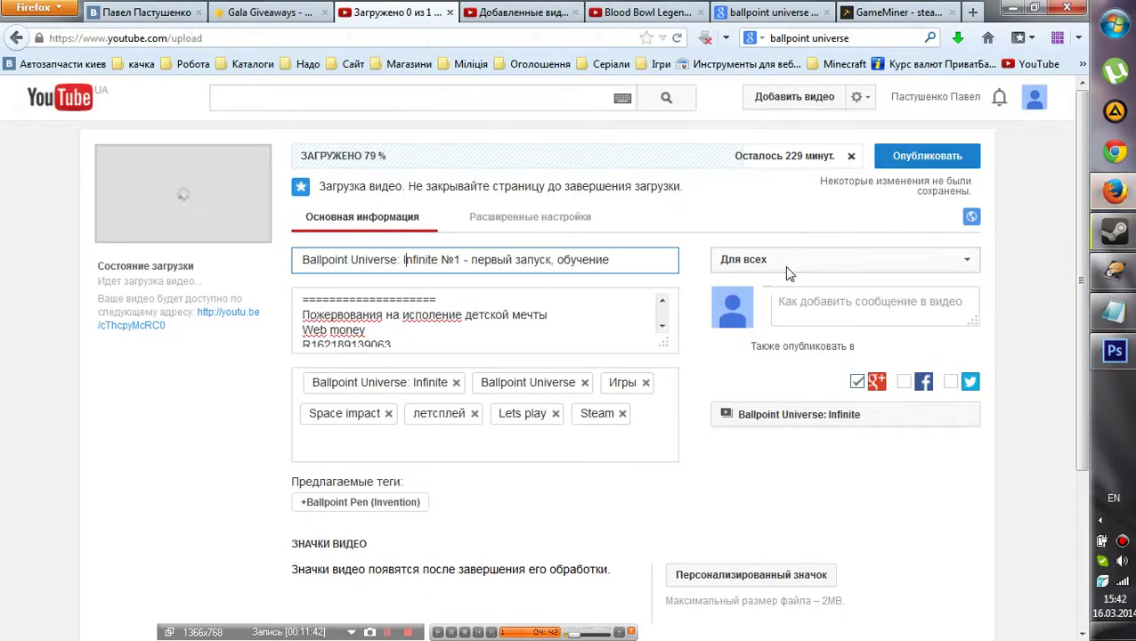
click(806, 574)
double_click(184, 268)
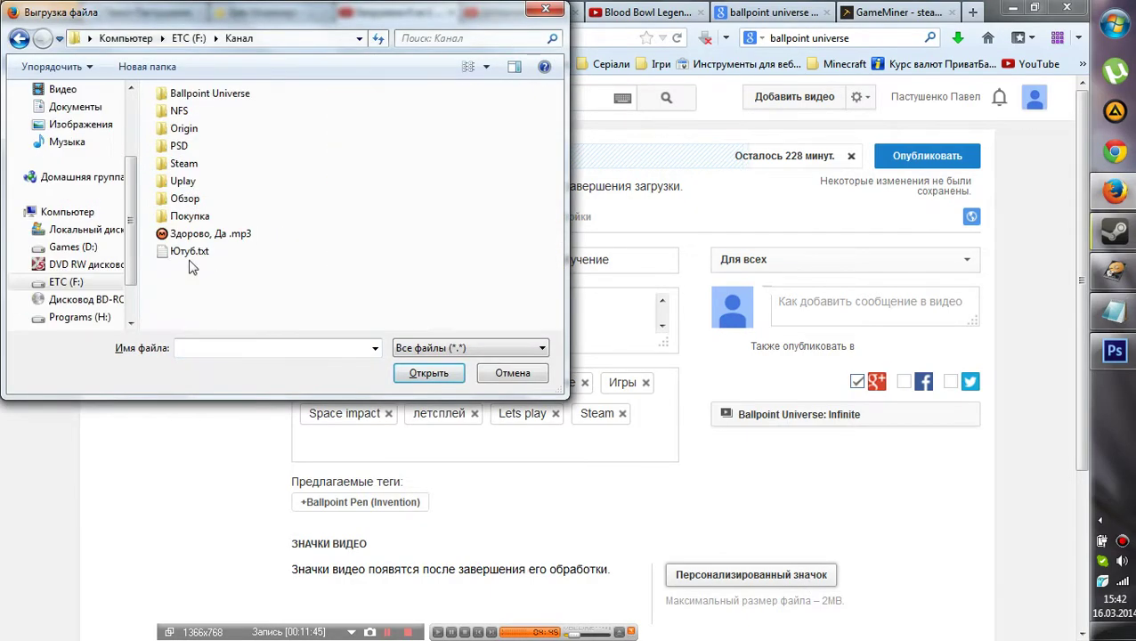
double_click(187, 93)
click(207, 100)
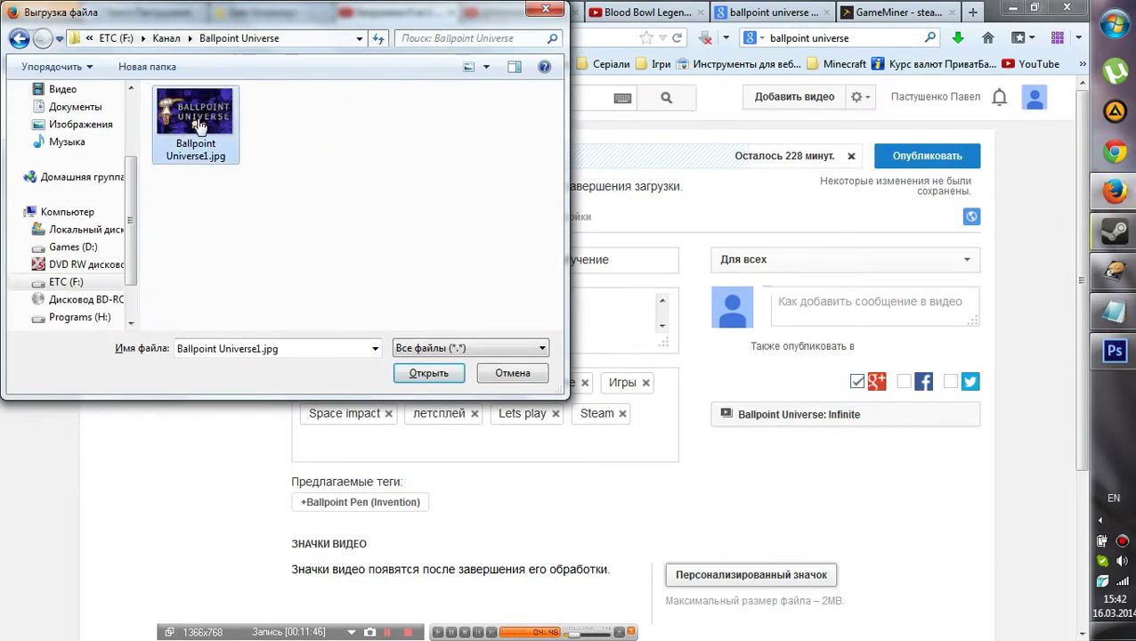
click(425, 377)
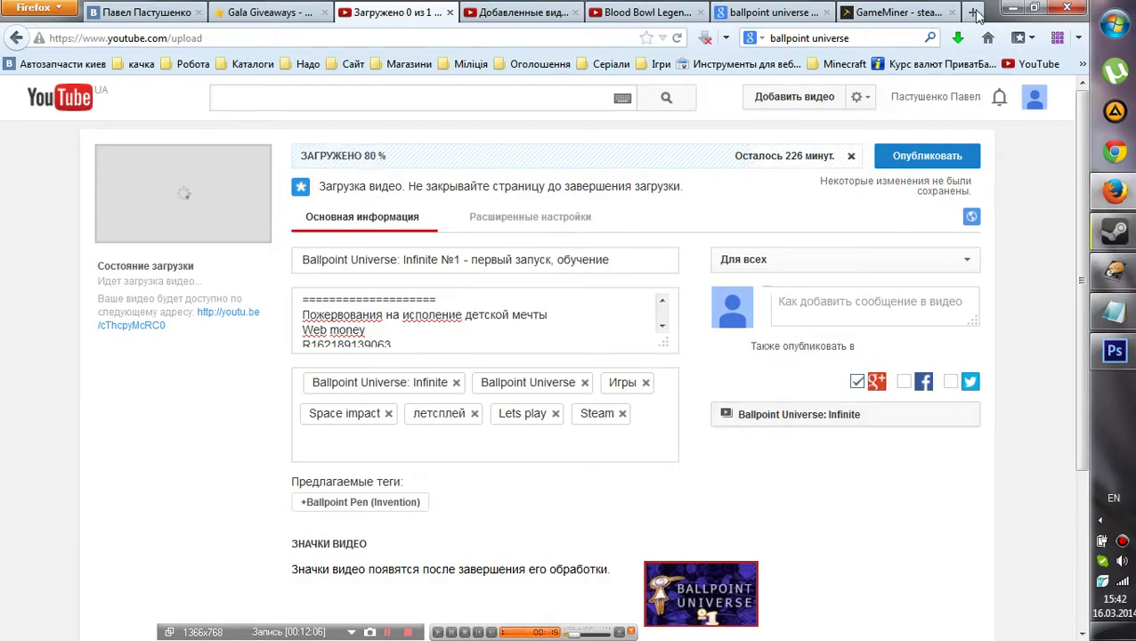
click(1114, 350)
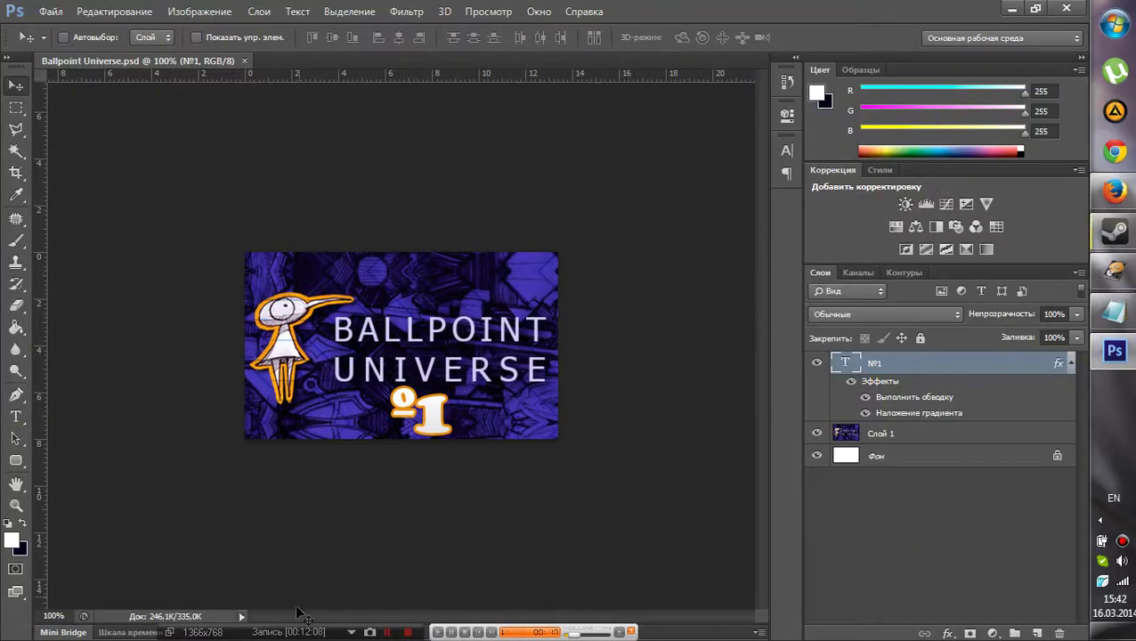